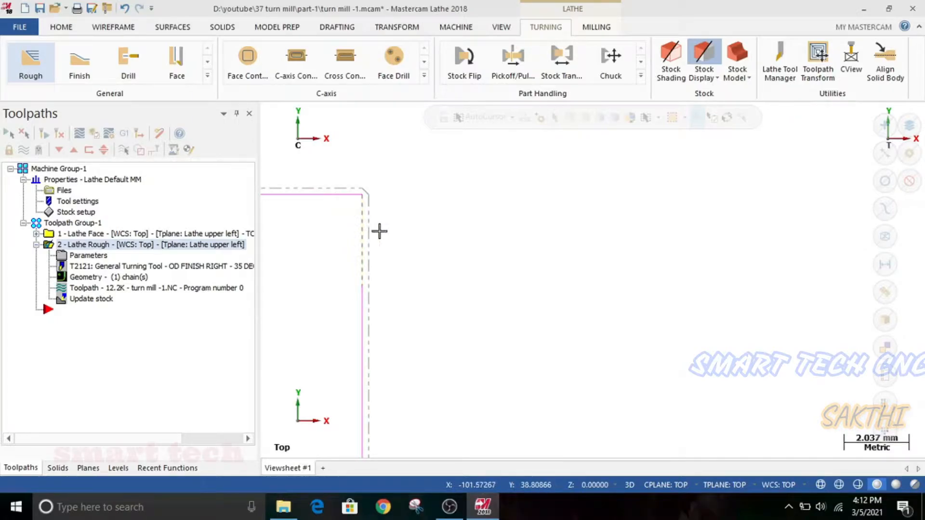
# Make the turn mill -1 PART level visible together with the PROFILE level
pyautogui.scroll(-1, 395, 236)
pyautogui.scroll(-5, 397, 237)
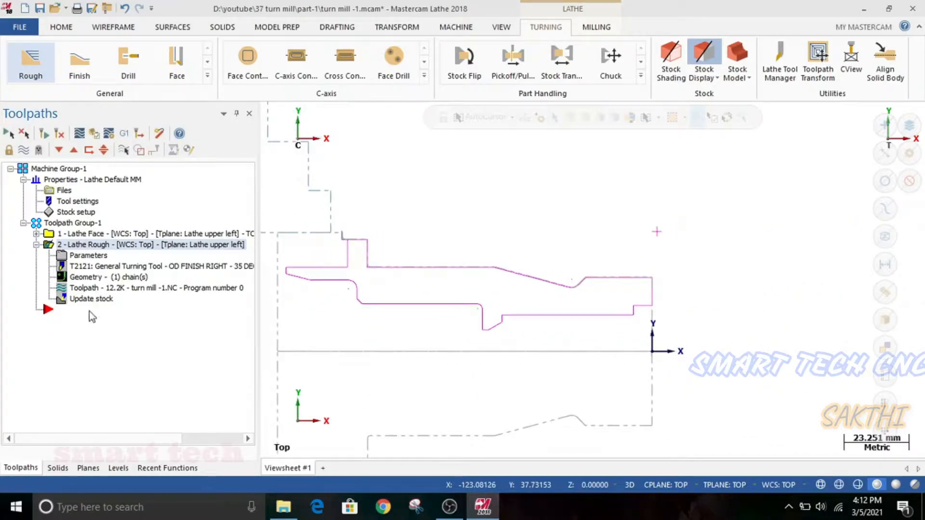
pyautogui.click(119, 468)
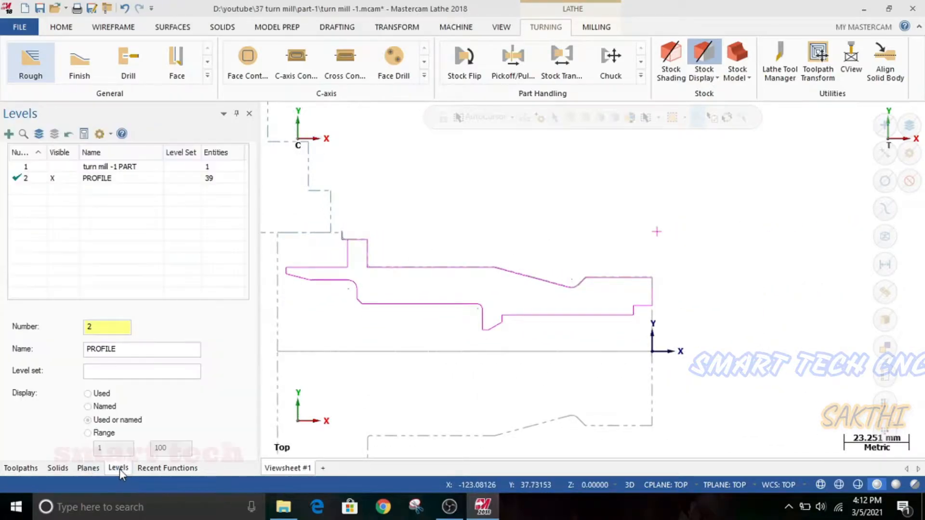
pyautogui.click(68, 166)
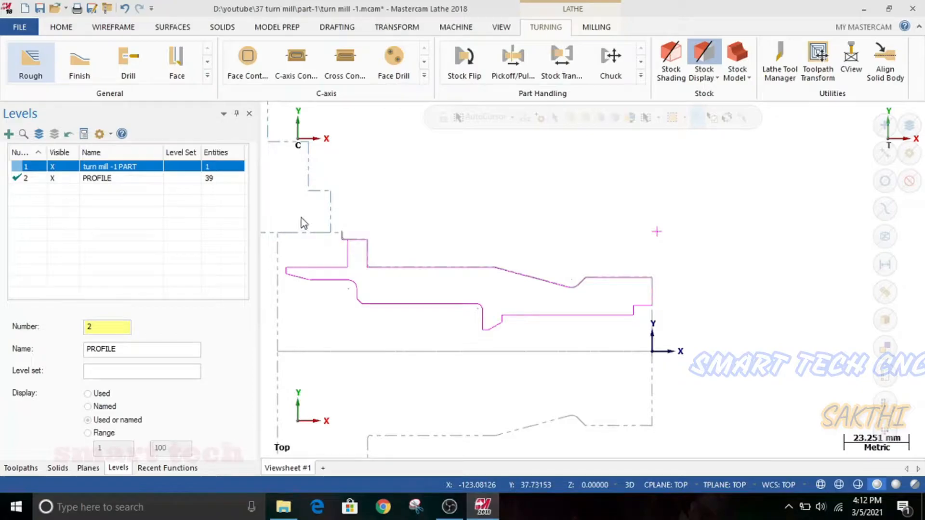
# Measure the diameter of the narrow inner bore of the solid part with dynamic analysis
pyautogui.scroll(-1, 549, 217)
pyautogui.moveTo(548, 215); pyautogui.dragTo(564, 308, button='middle')
pyautogui.scroll(5, 578, 328)
pyautogui.scroll(5, 478, 320)
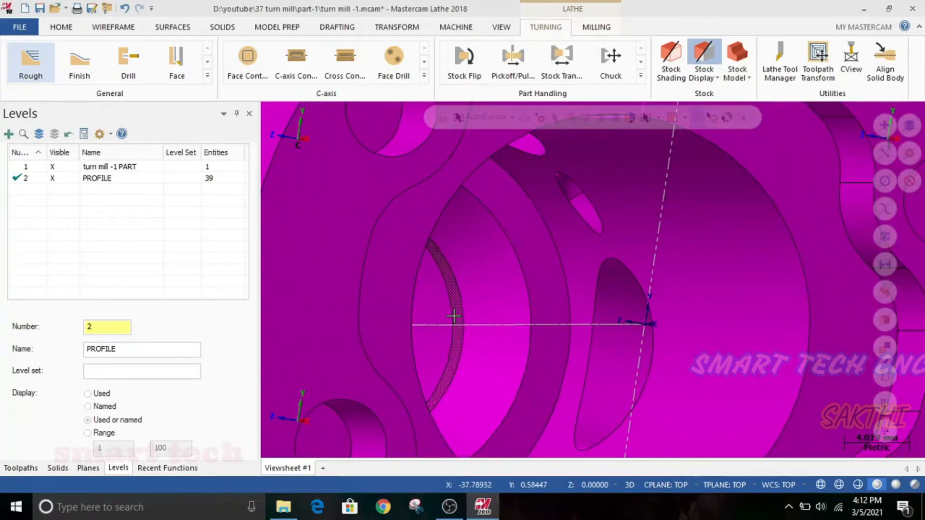
pyautogui.scroll(5, 455, 313)
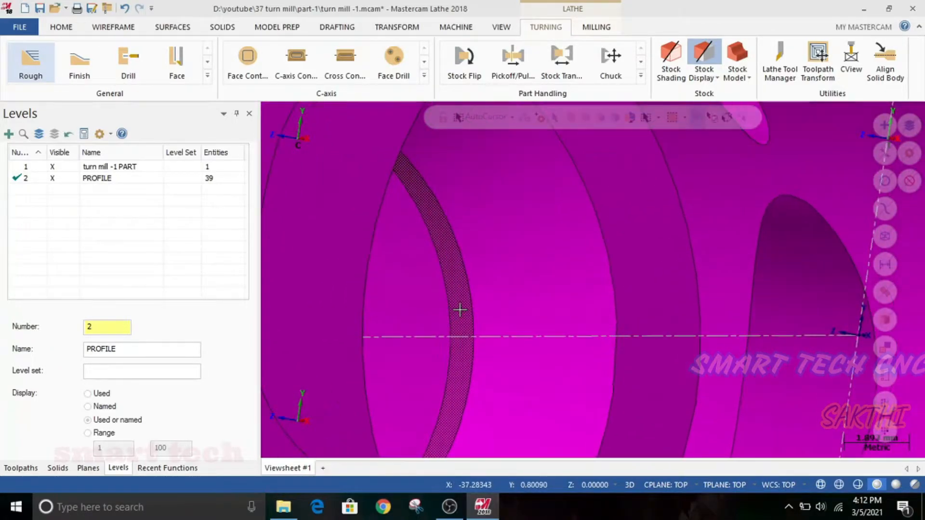
pyautogui.click(61, 30)
pyautogui.click(671, 46)
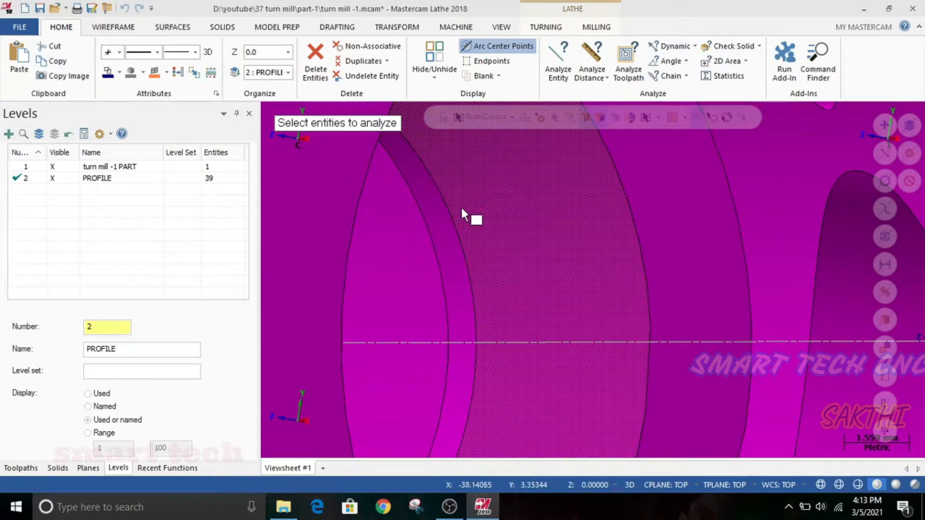
pyautogui.click(439, 218)
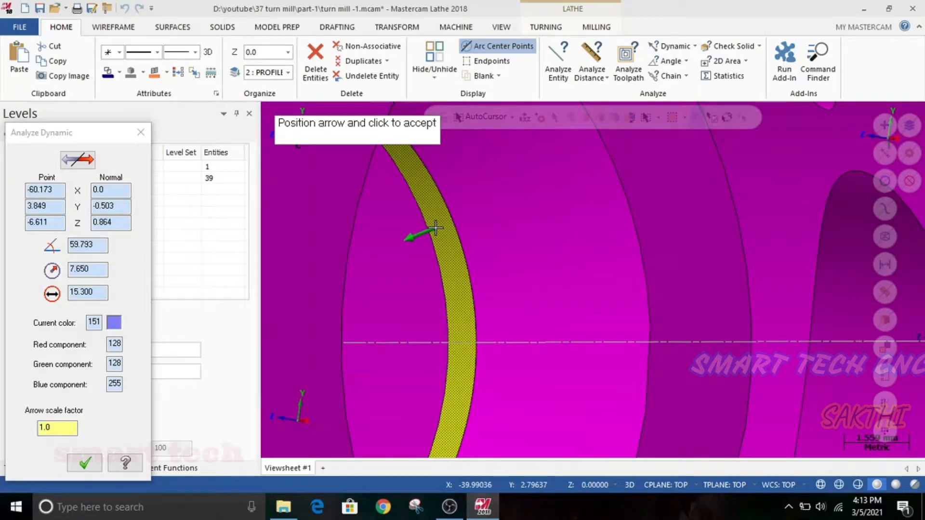
pyautogui.press('Escape')
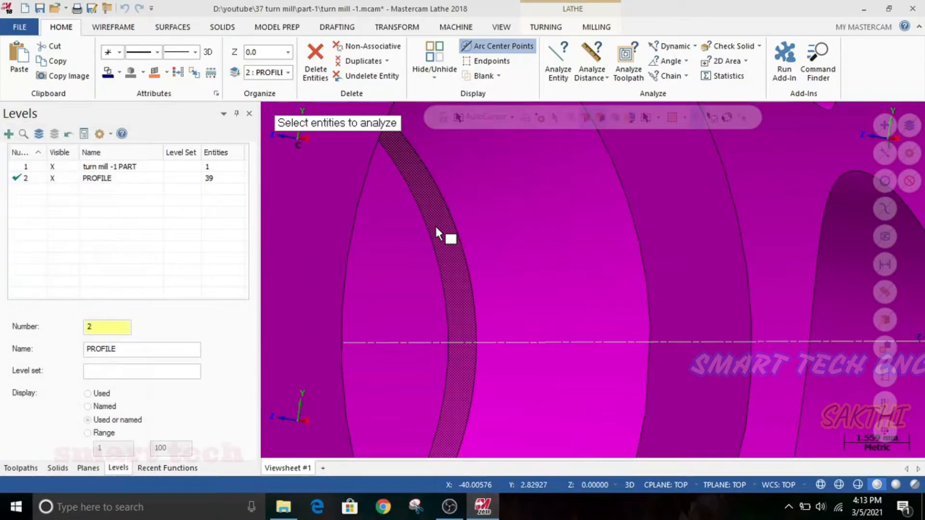
# Return the part to the top view and start a new lathe Drill toolpath
pyautogui.scroll(-10, 447, 209)
pyautogui.scroll(-8, 516, 212)
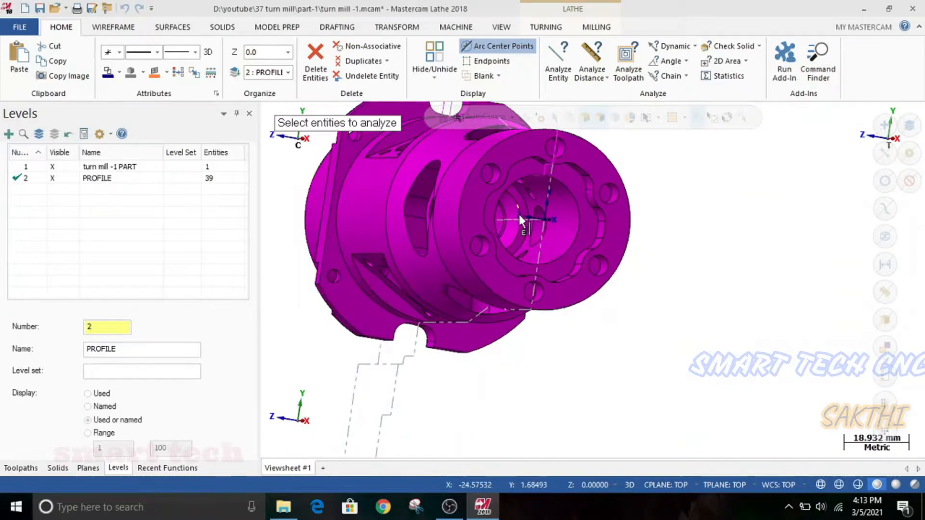
pyautogui.rightClick(331, 186)
pyautogui.click(366, 261)
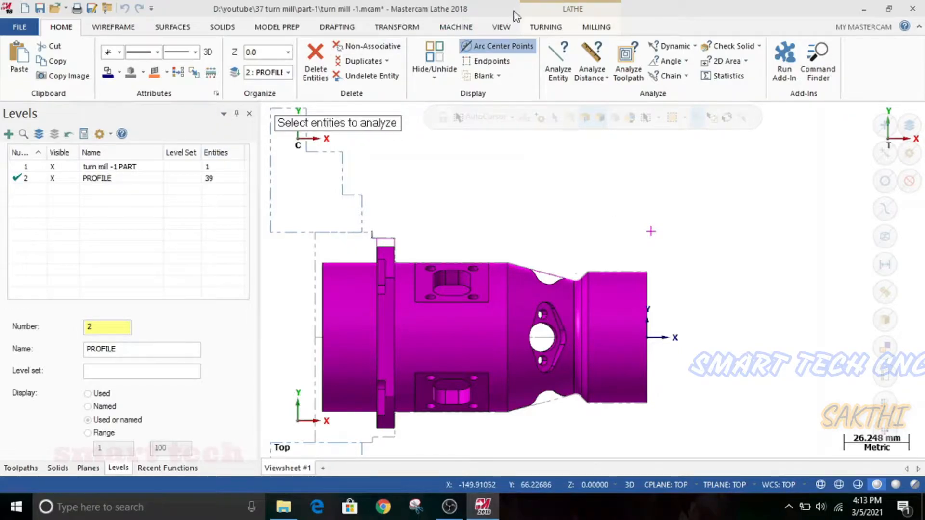
pyautogui.click(546, 27)
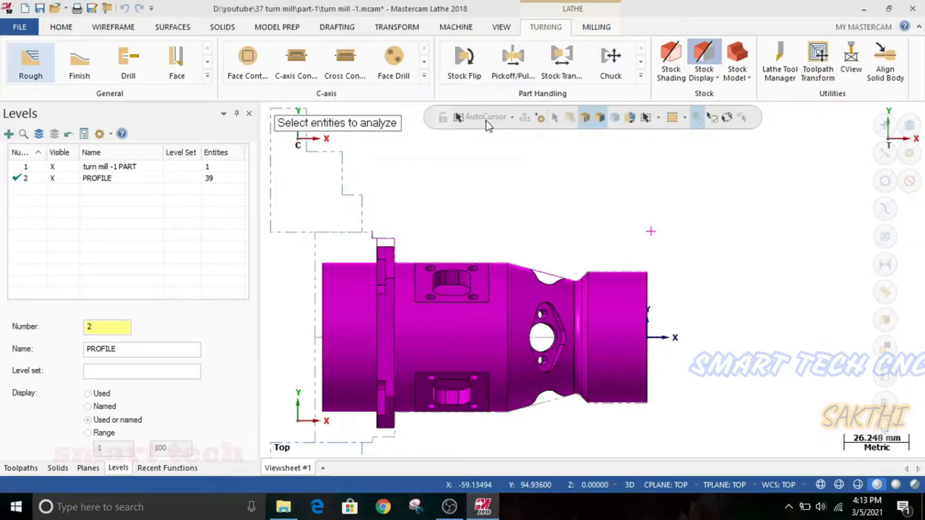
pyautogui.click(128, 66)
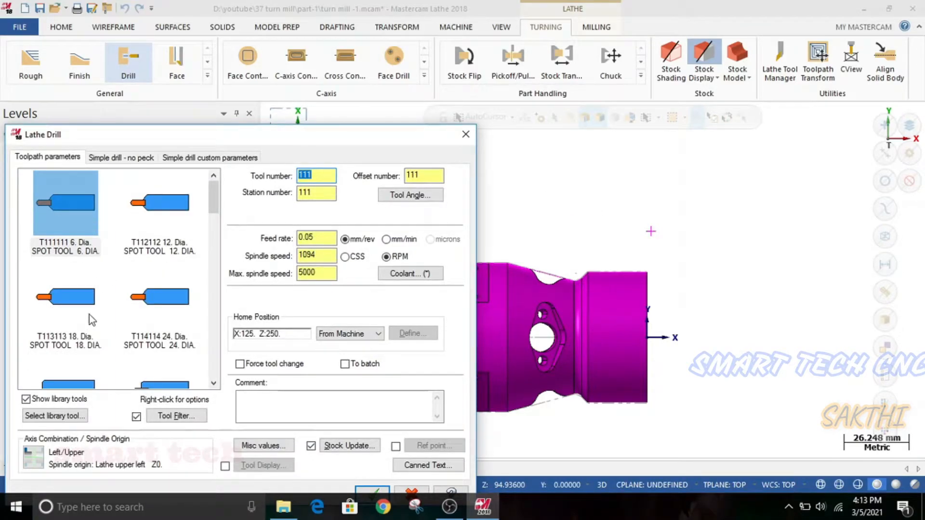
# Look through the library drilling tools and select the 12 mm spot tool T112112
pyautogui.scroll(-3, 89, 314)
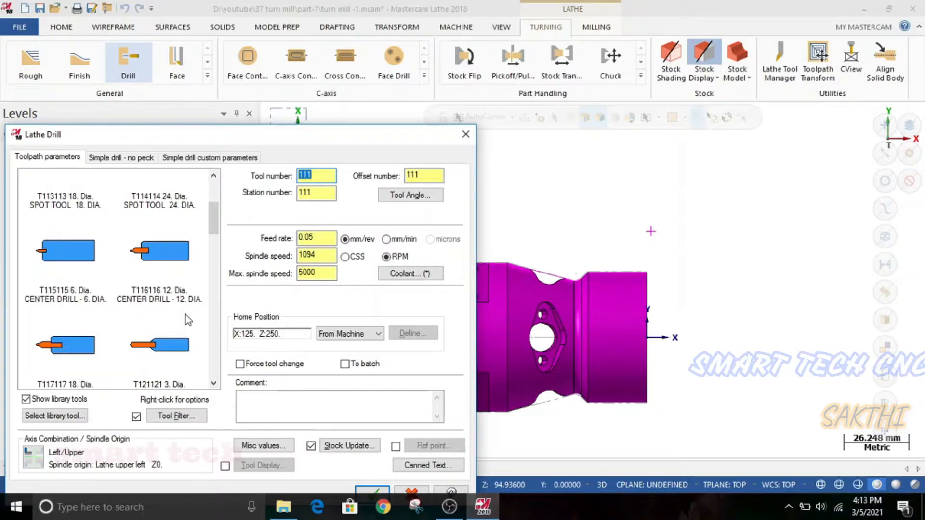
pyautogui.scroll(-3, 186, 314)
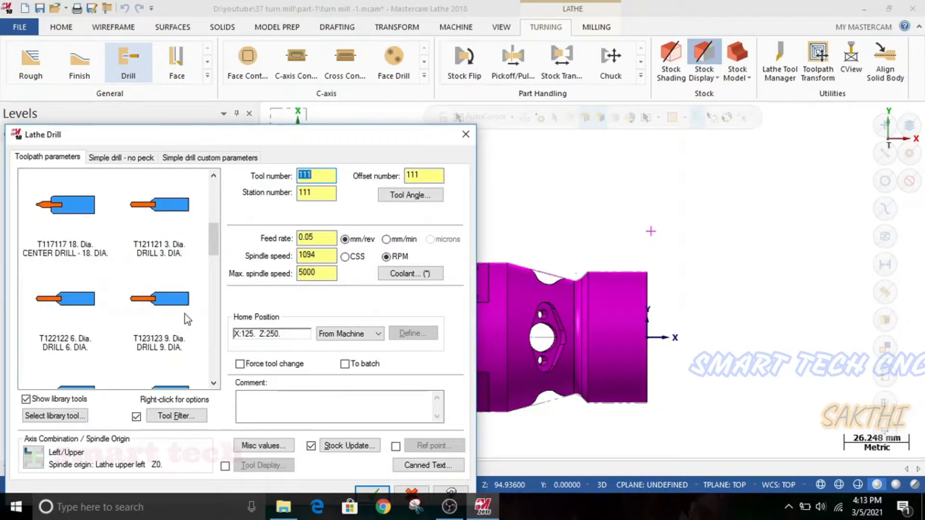
pyautogui.scroll(-3, 184, 315)
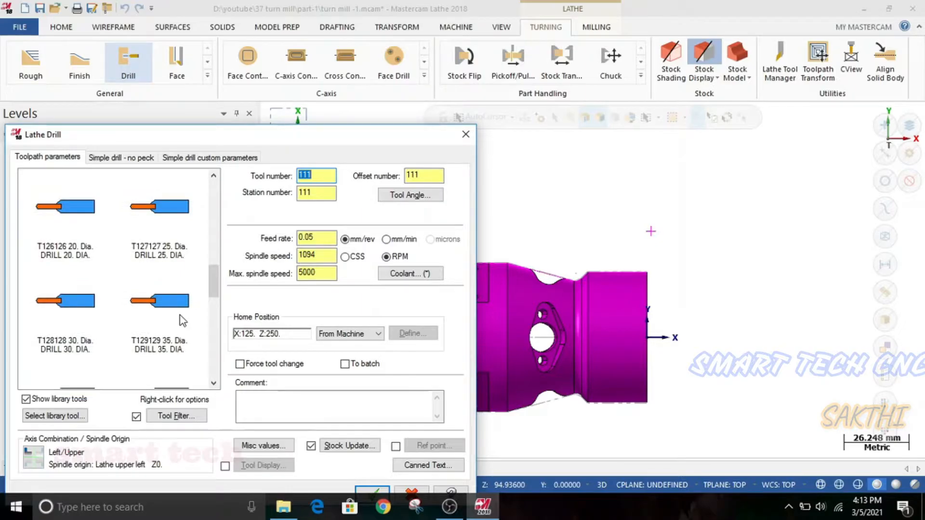
pyautogui.scroll(9, 182, 318)
pyautogui.click(171, 252)
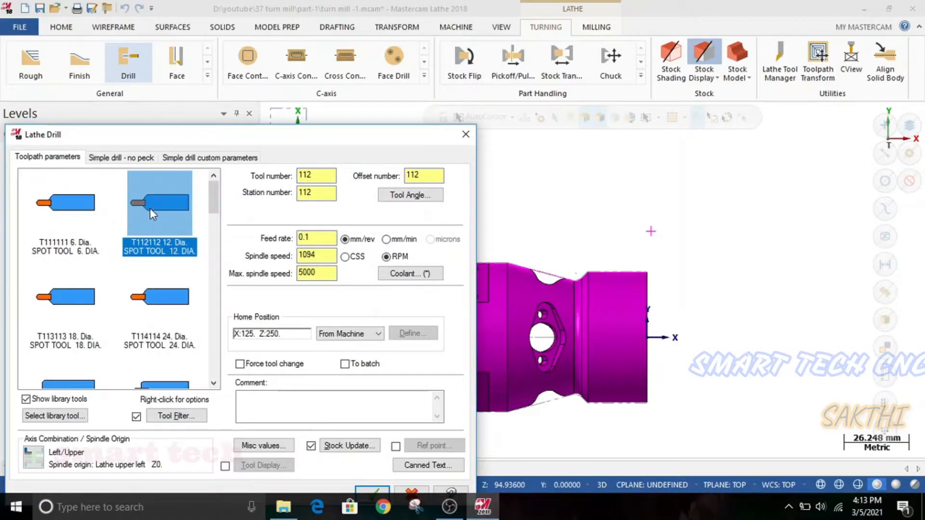
pyautogui.scroll(-5, 152, 224)
pyautogui.scroll(-5, 153, 224)
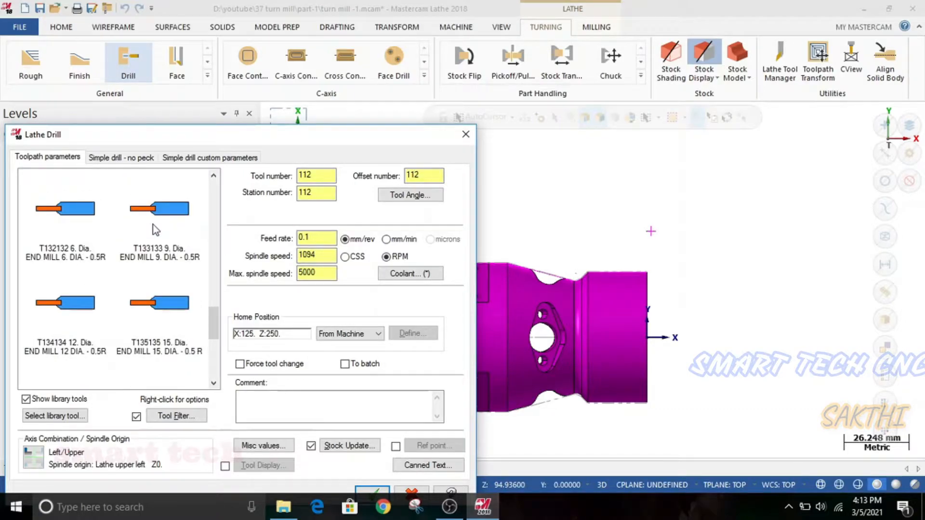
pyautogui.scroll(2, 177, 297)
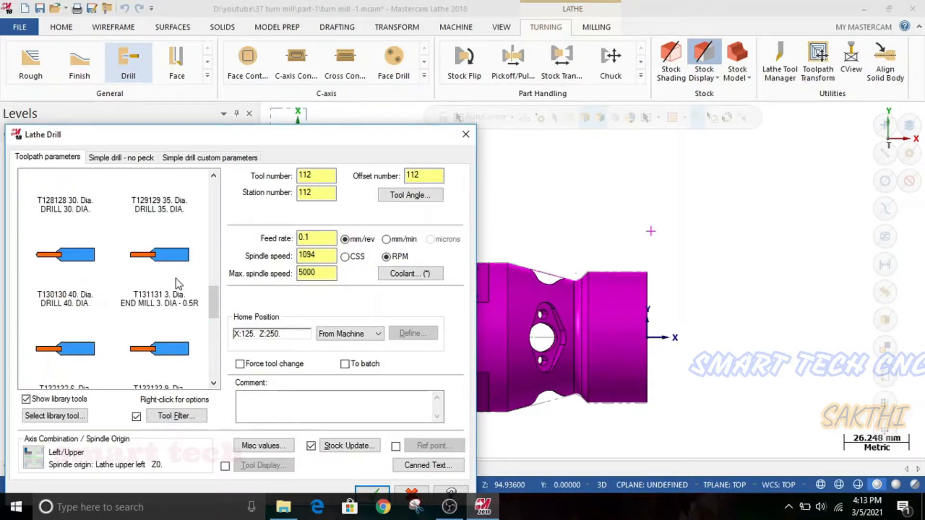
pyautogui.scroll(7, 175, 278)
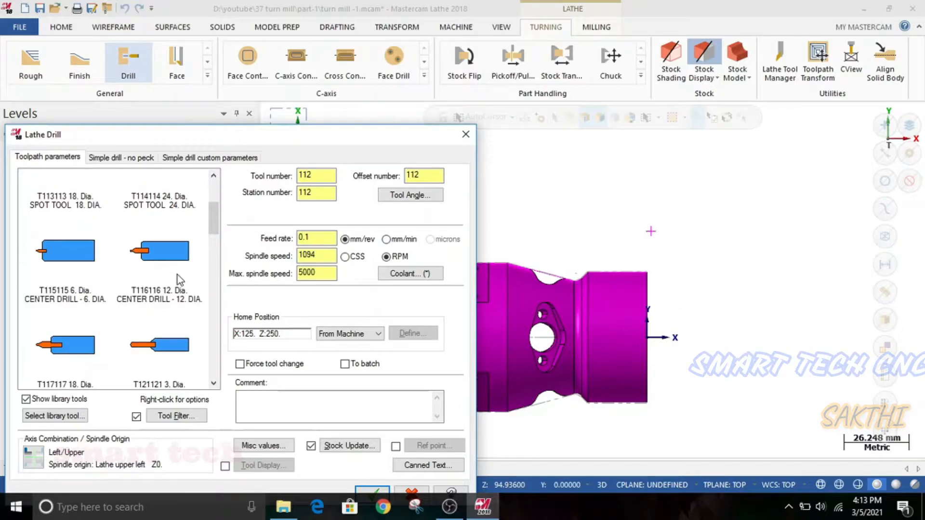
pyautogui.scroll(2, 177, 275)
pyautogui.click(155, 217)
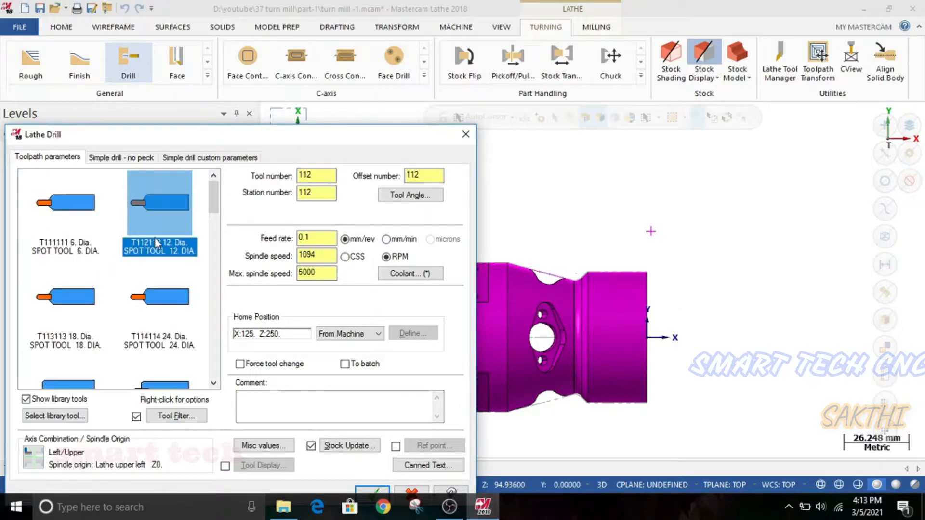
# Edit the selected 12 mm spot tool and set its cutting diameter to 14 mm
pyautogui.rightClick(152, 210)
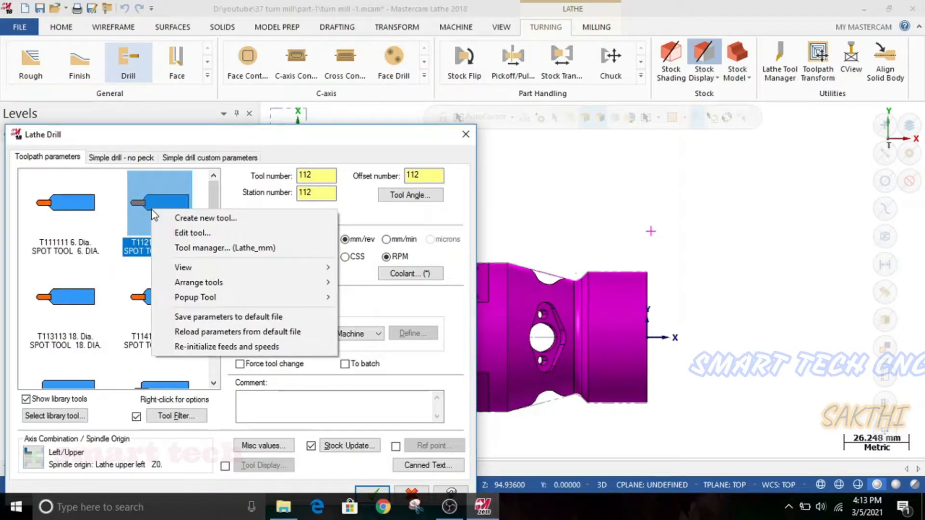
pyautogui.click(166, 234)
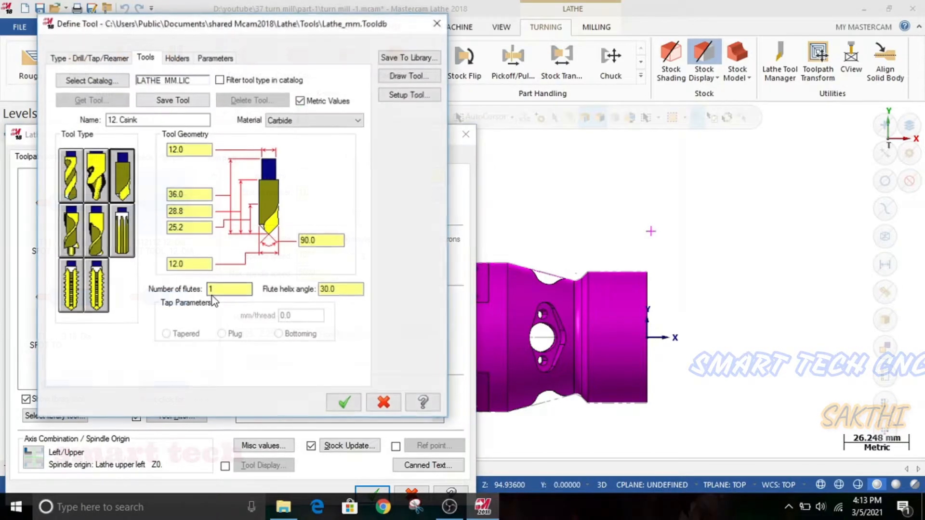
pyautogui.moveTo(196, 264); pyautogui.dragTo(124, 264)
pyautogui.write('14')
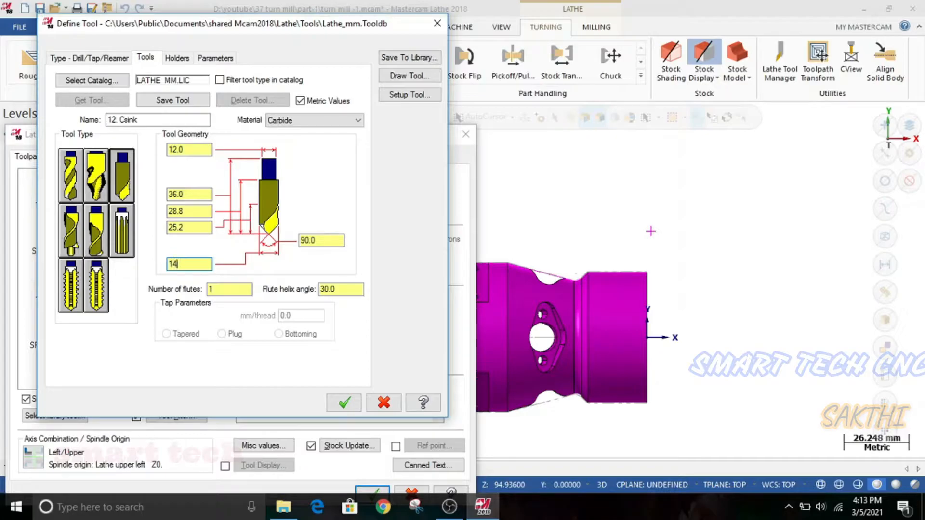
pyautogui.press('Return')
# Set the tool's three length values to 100, 80 and 75 mm, from the overall length down, and accept the definition
pyautogui.moveTo(195, 194); pyautogui.dragTo(153, 196)
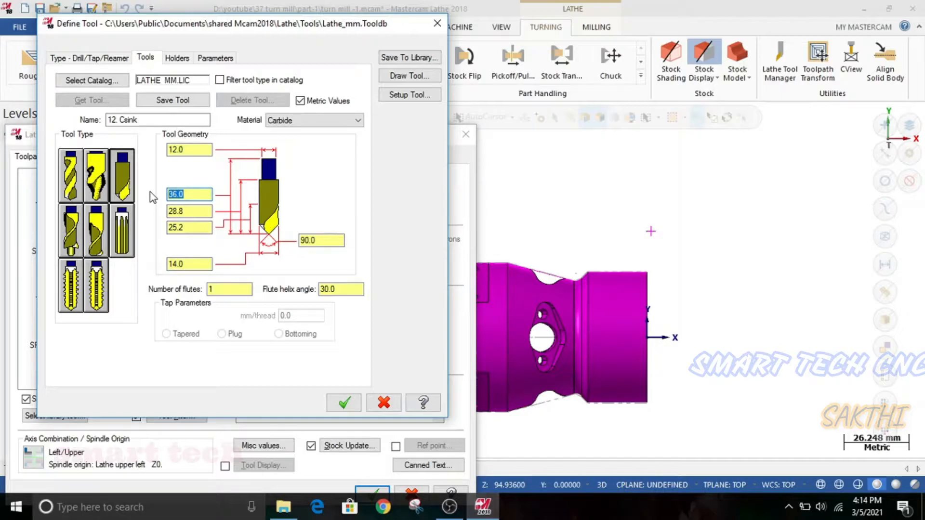
pyautogui.write('8')
pyautogui.press('Tab')
pyautogui.write('80')
pyautogui.press('Tab')
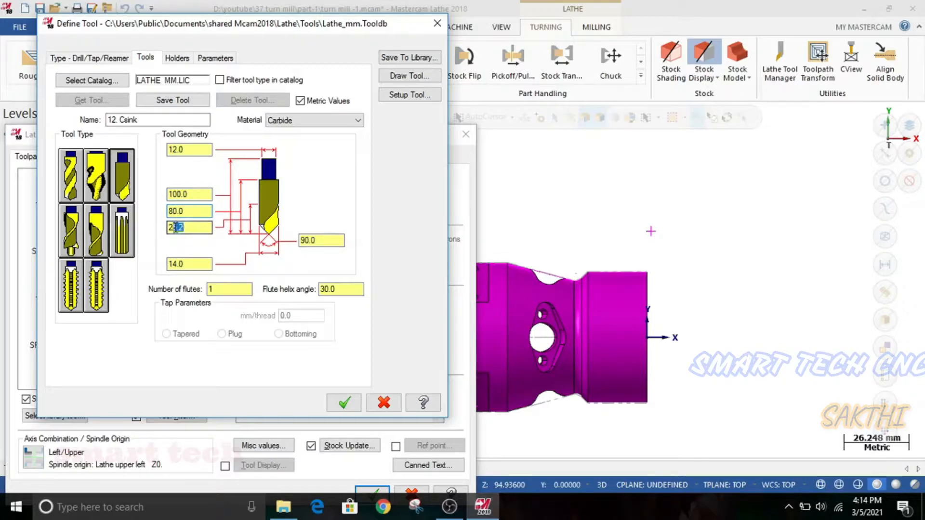
pyautogui.write('7')
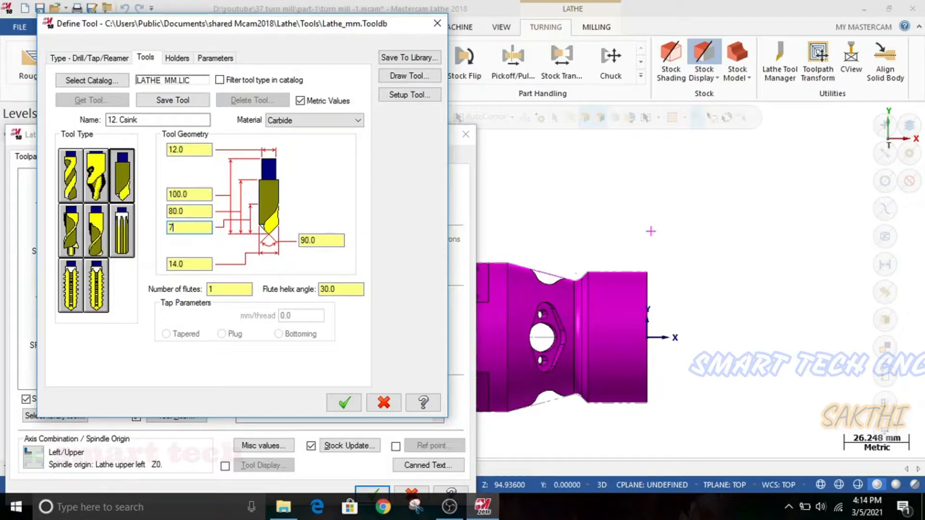
pyautogui.write('5')
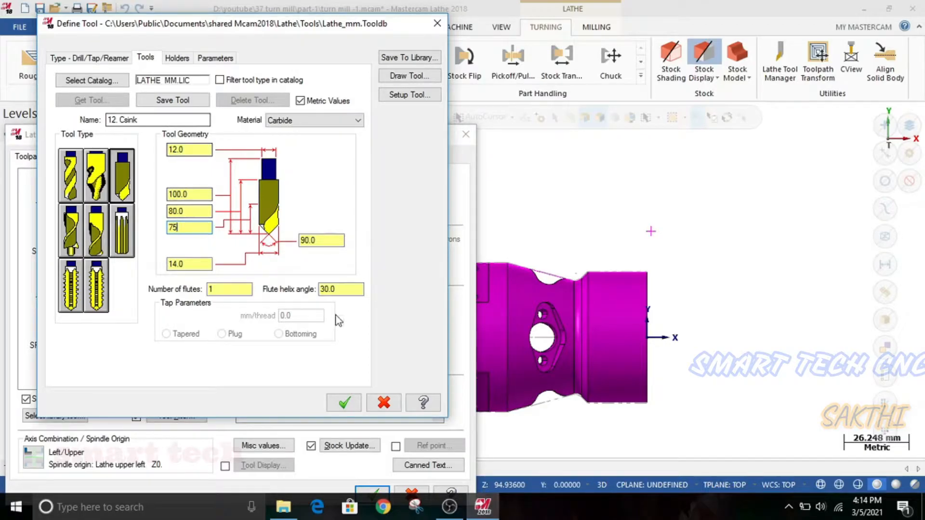
pyautogui.click(345, 403)
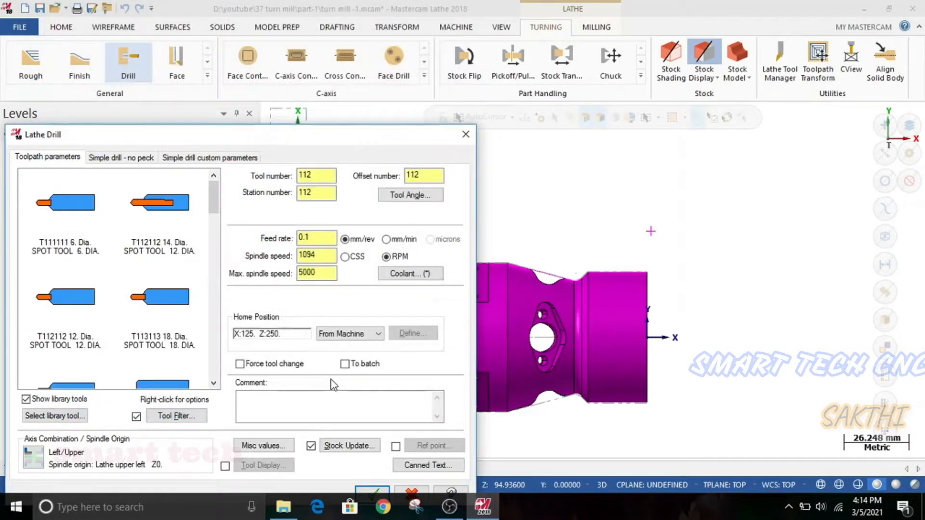
# Edit the 14 mm spot tool's holder, setting the holder length to 50 mm, and accept the definition
pyautogui.rightClick(161, 213)
pyautogui.click(193, 237)
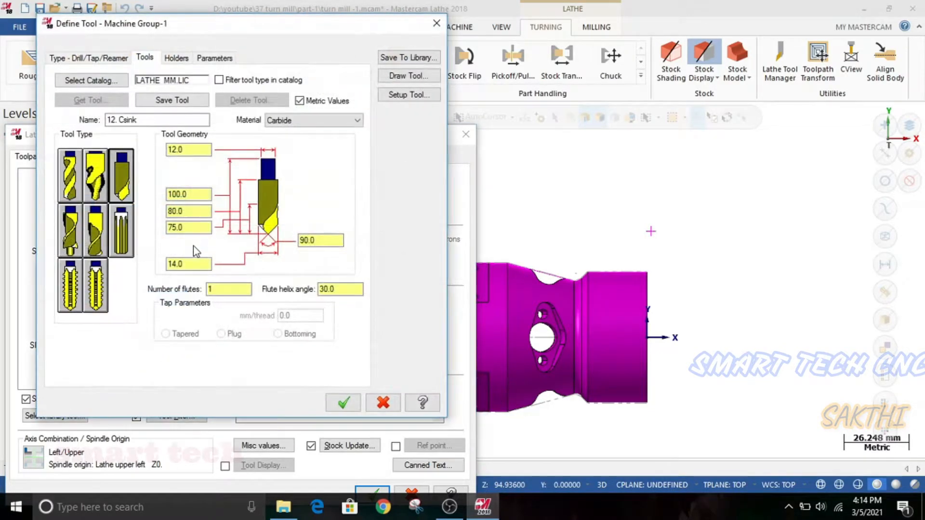
pyautogui.click(176, 58)
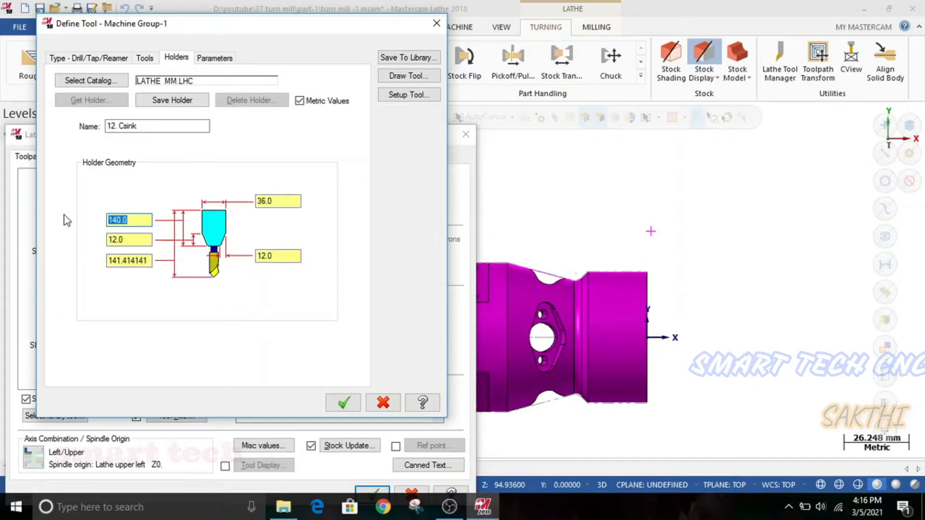
pyautogui.write('50.0')
pyautogui.press('Tab')
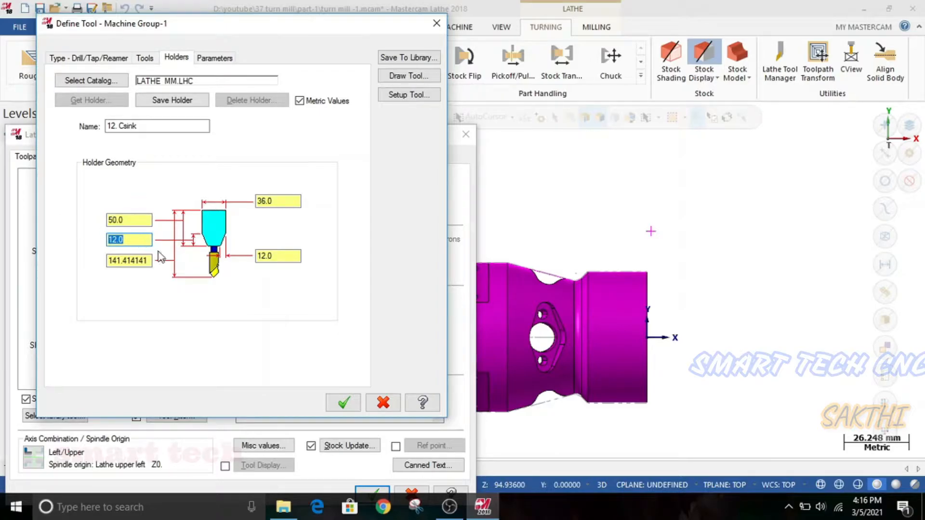
pyautogui.click(344, 402)
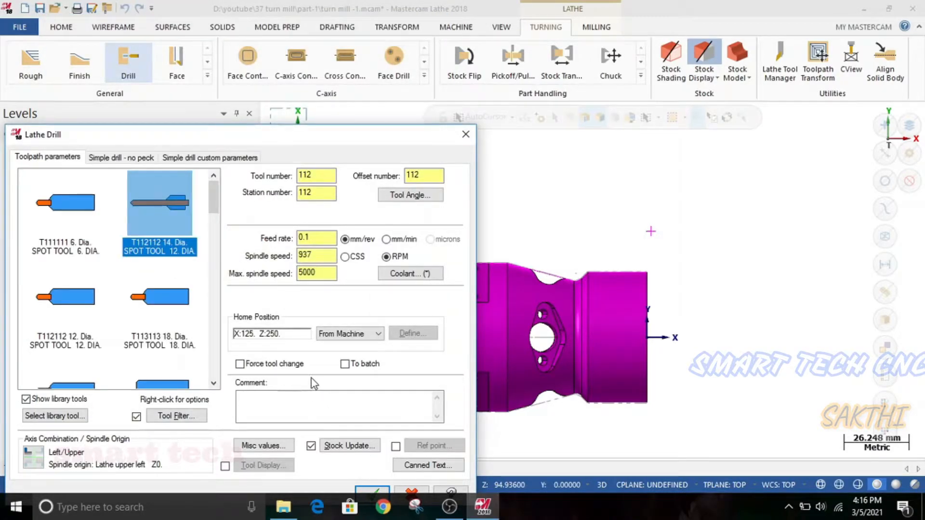
# Check the holder geometry of the 14 mm spot tool and accept its definition
pyautogui.rightClick(156, 218)
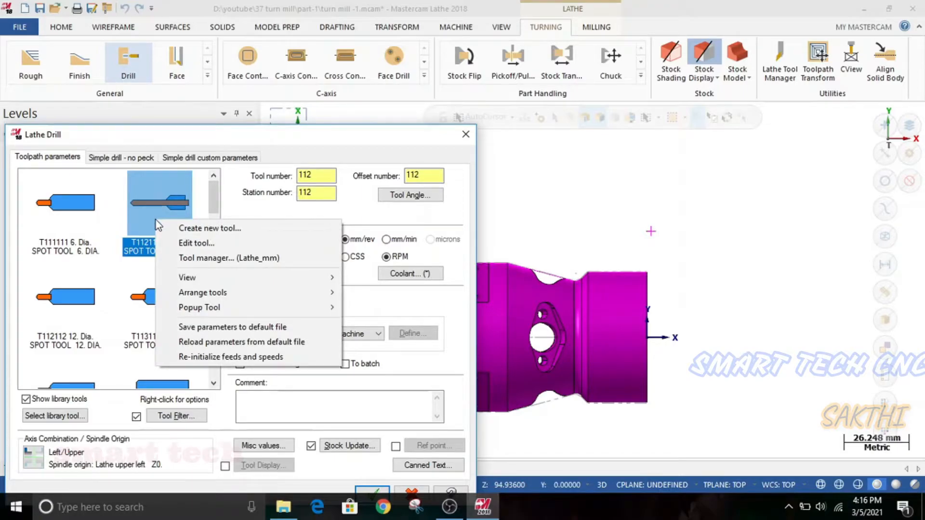
pyautogui.click(198, 243)
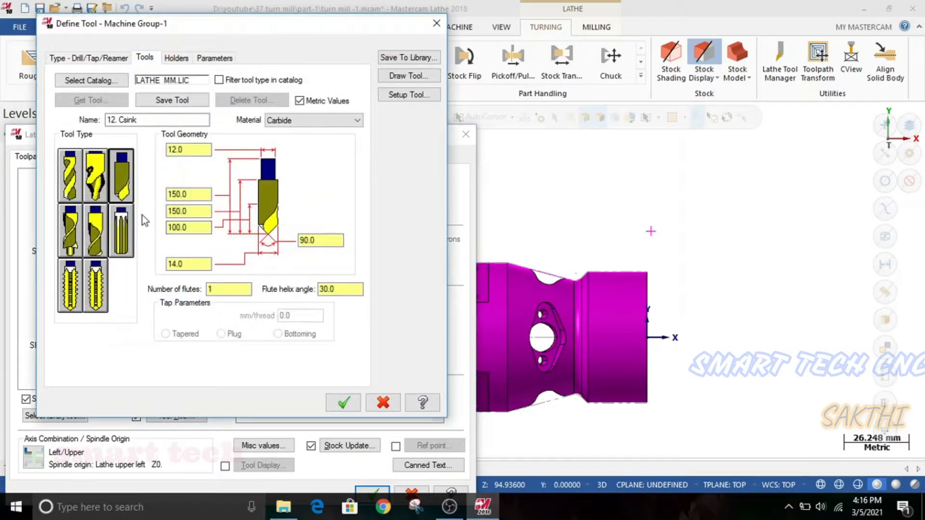
pyautogui.click(177, 58)
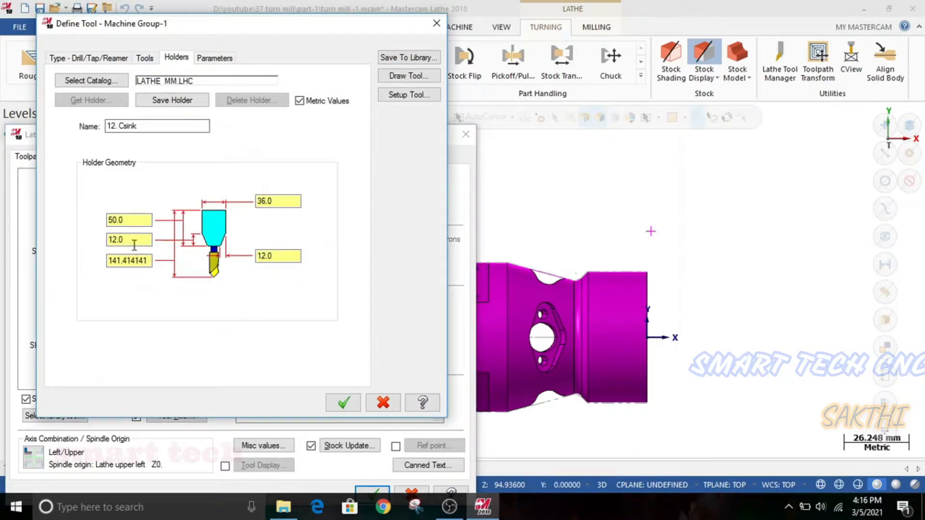
pyautogui.moveTo(128, 221); pyautogui.dragTo(83, 223)
pyautogui.moveTo(140, 243); pyautogui.dragTo(73, 241)
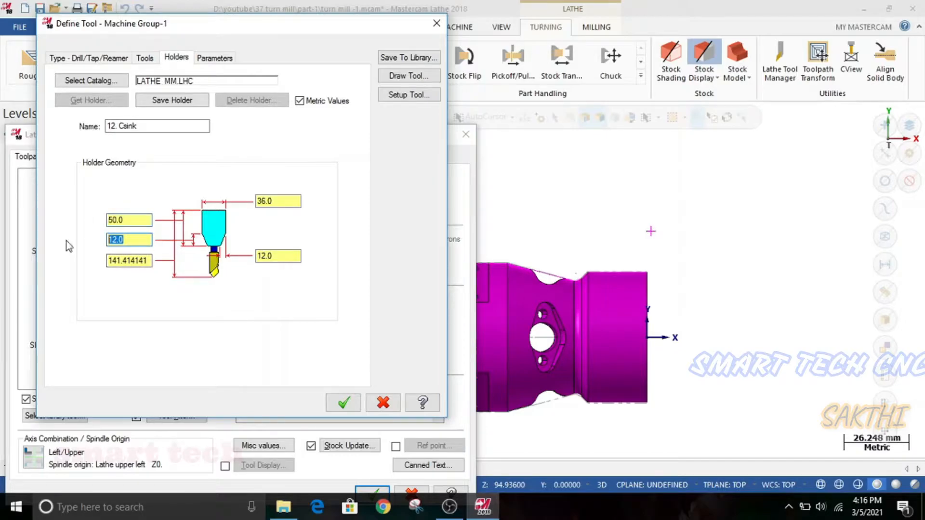
pyautogui.click(343, 404)
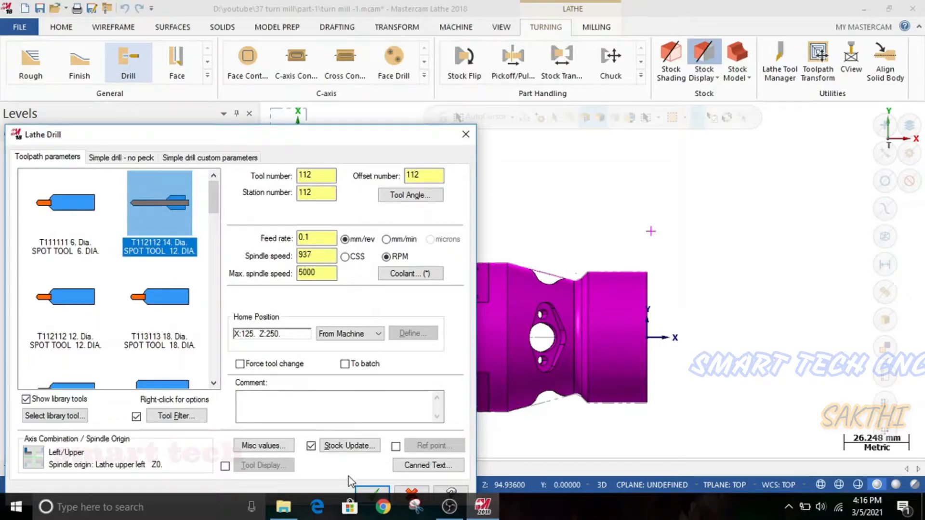
# Set the drill operation's tool number, station number and offset number to 3
pyautogui.click(311, 175)
pyautogui.write('3')
pyautogui.press('Tab')
pyautogui.write('3')
pyautogui.press('Tab')
pyautogui.write('3')
pyautogui.press('Tab')
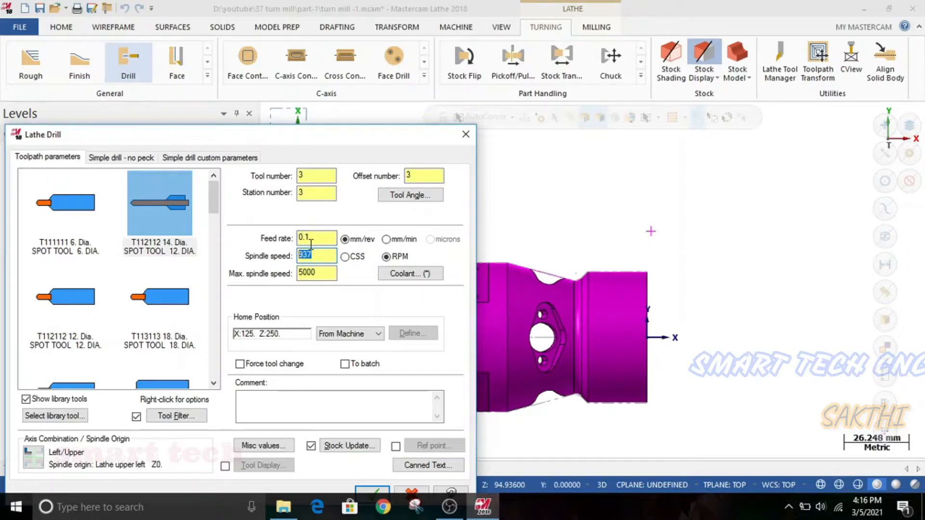
# Set the maximum spindle speed to 1200 and enter the operation comment "drill d14"
pyautogui.press('Tab')
pyautogui.press('Tab')
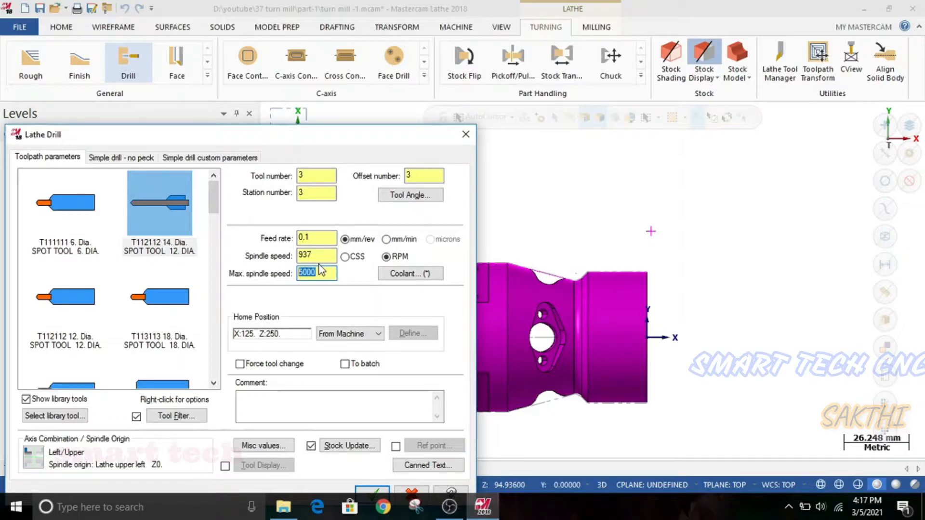
pyautogui.write('120')
pyautogui.click(286, 403)
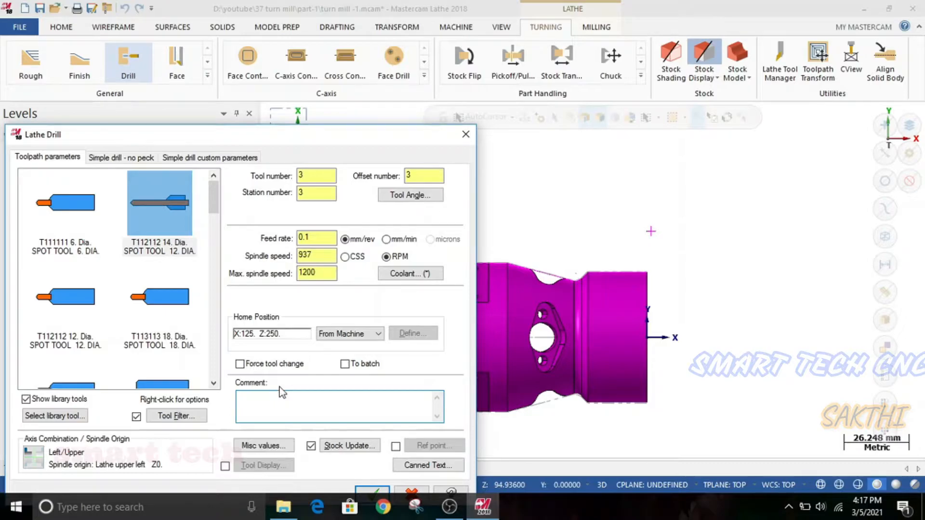
pyautogui.write('drill d14')
# Define the incremental drilling depth of -131 mm by picking the centreline point at the part's chuck-side end
pyautogui.click(121, 158)
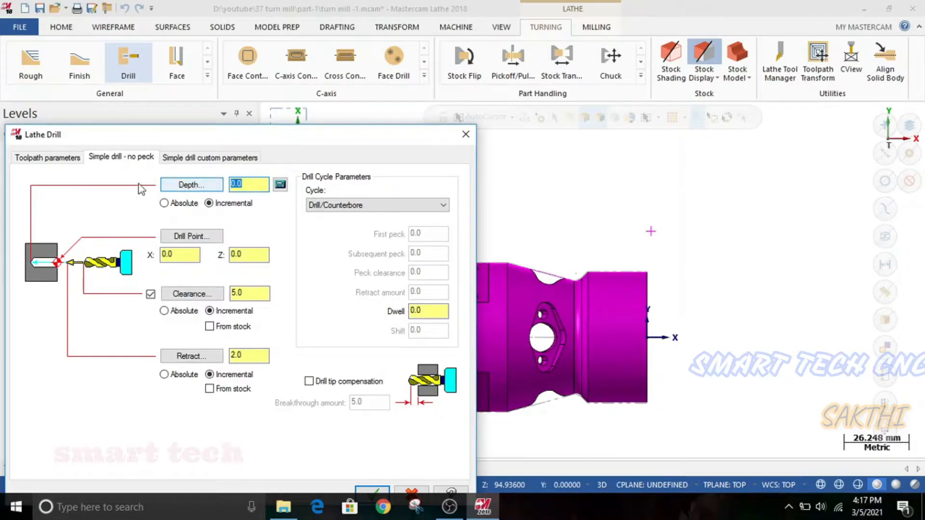
pyautogui.click(188, 186)
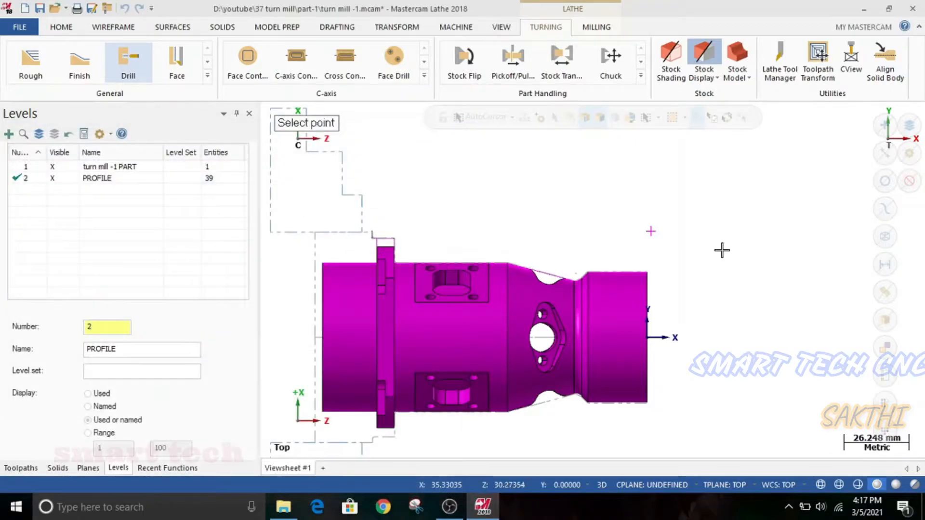
pyautogui.scroll(-1, 329, 335)
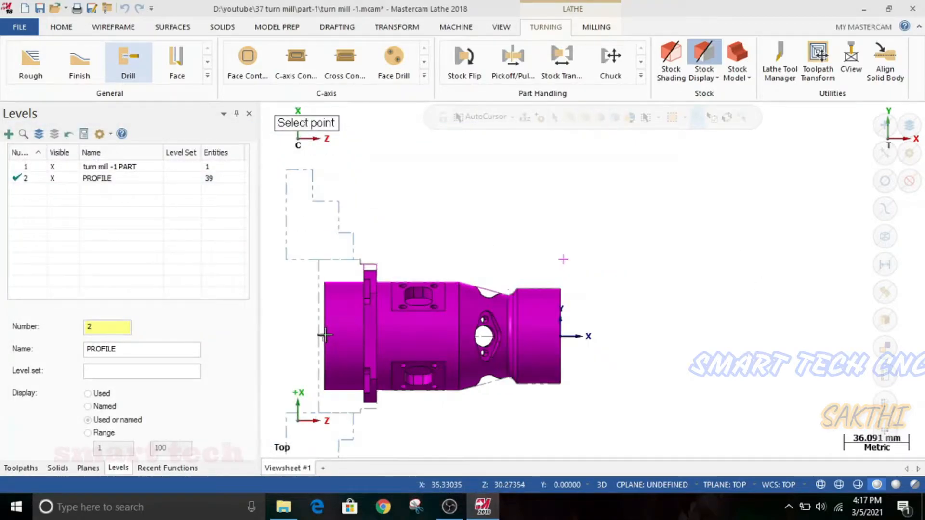
pyautogui.click(326, 336)
pyautogui.doubleClick(253, 184)
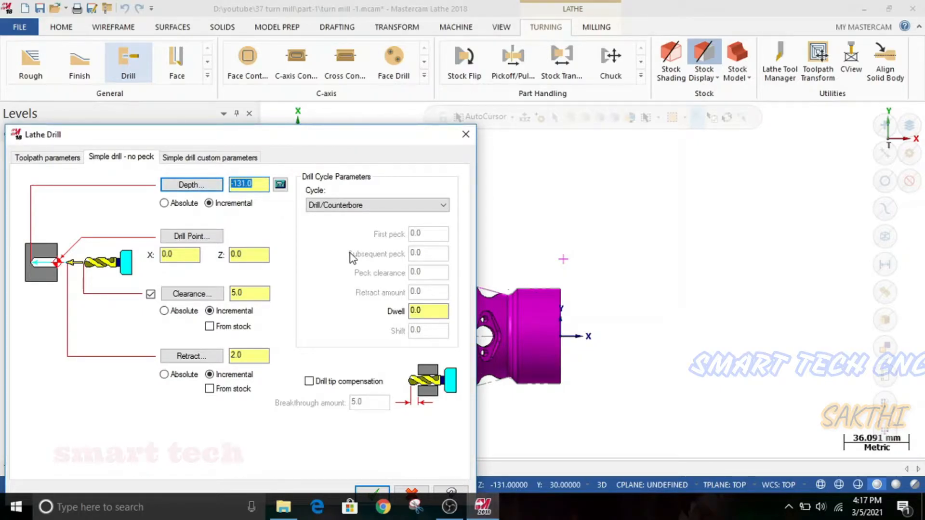
# Pick the centre of the part's front face as the drill point and set the clearance to 2 mm
pyautogui.doubleClick(238, 254)
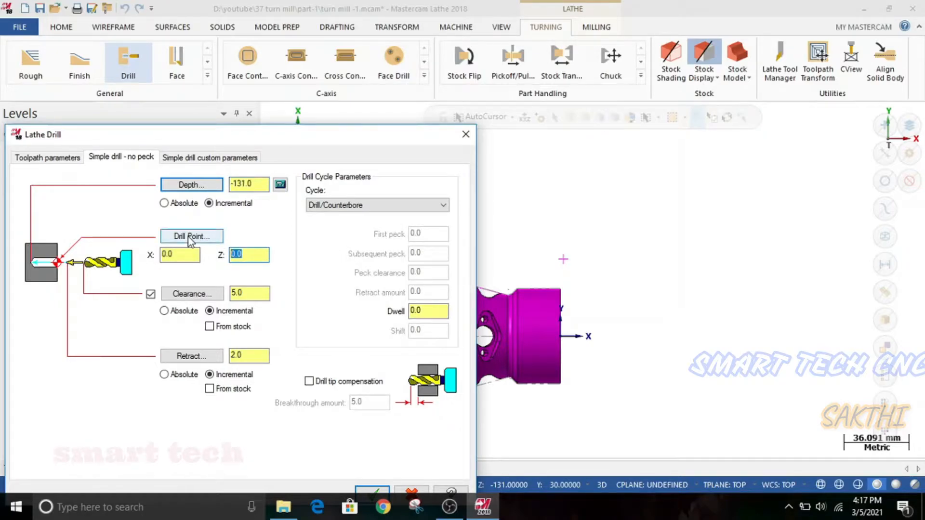
pyautogui.click(189, 236)
pyautogui.click(562, 338)
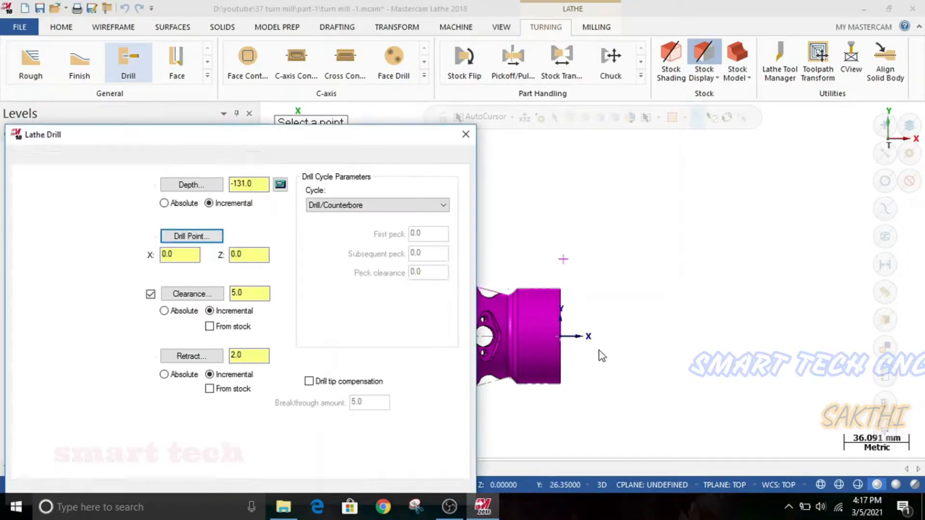
pyautogui.doubleClick(240, 295)
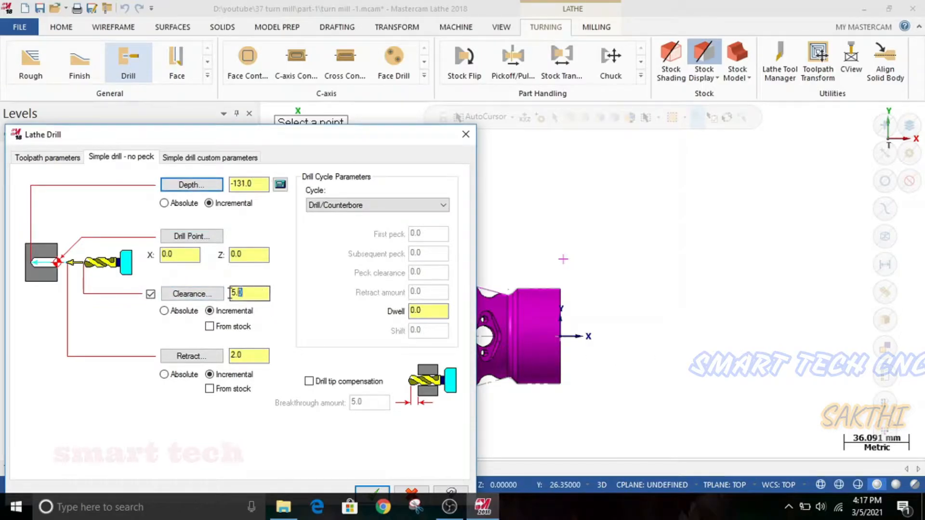
pyautogui.write('2.0')
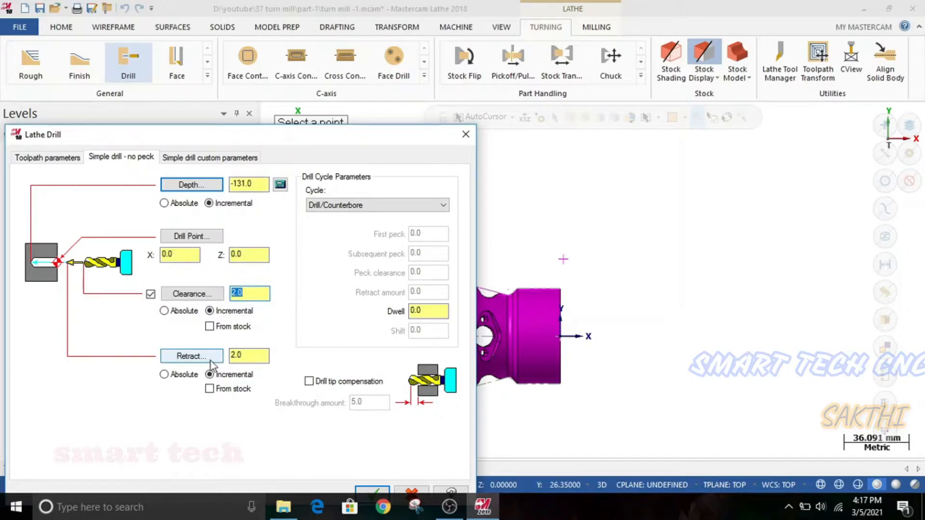
pyautogui.moveTo(243, 356); pyautogui.dragTo(204, 352)
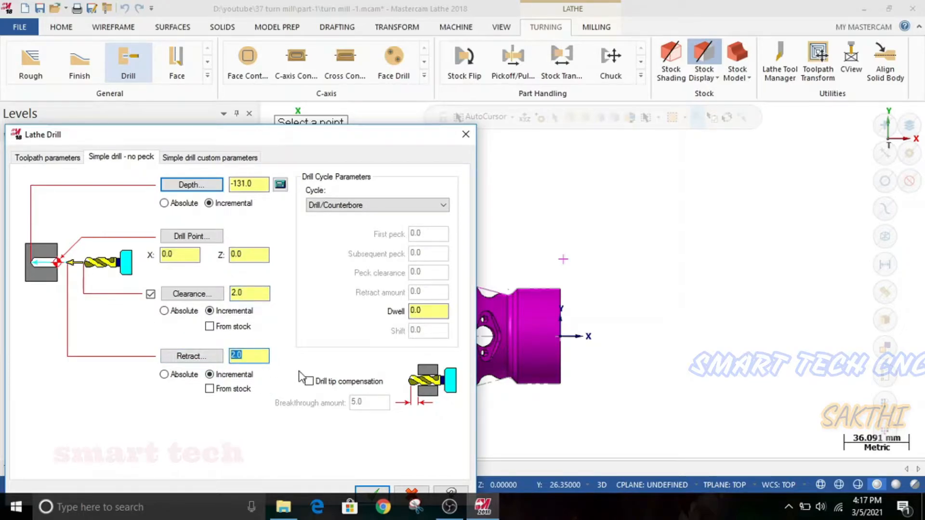
# Choose the Peck Drill cycle with a first peck of 4 mm and accept the drill operation
pyautogui.click(433, 205)
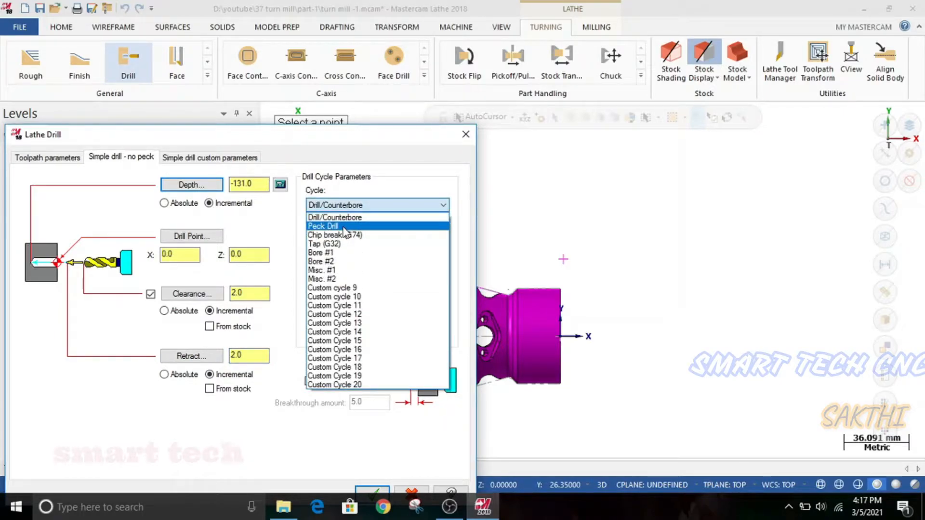
pyautogui.click(343, 228)
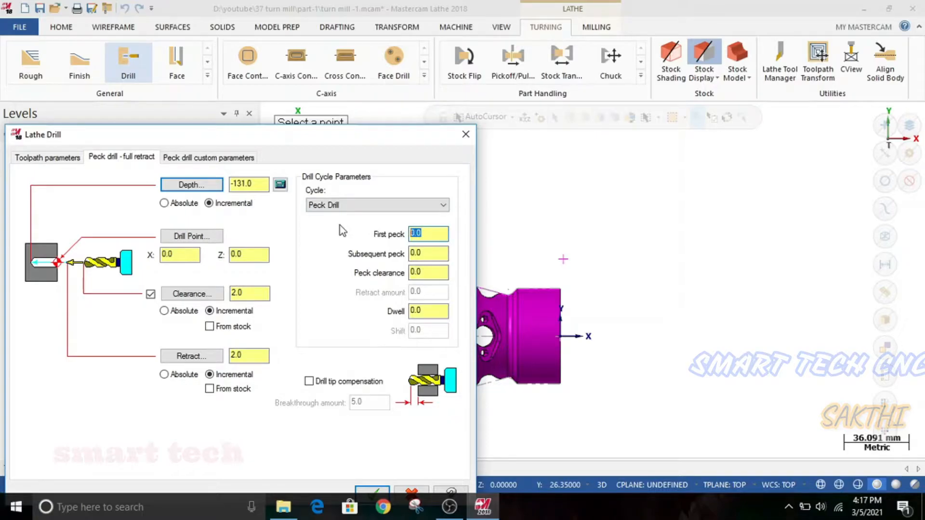
pyautogui.write('4')
pyautogui.press('Return')
pyautogui.click(372, 491)
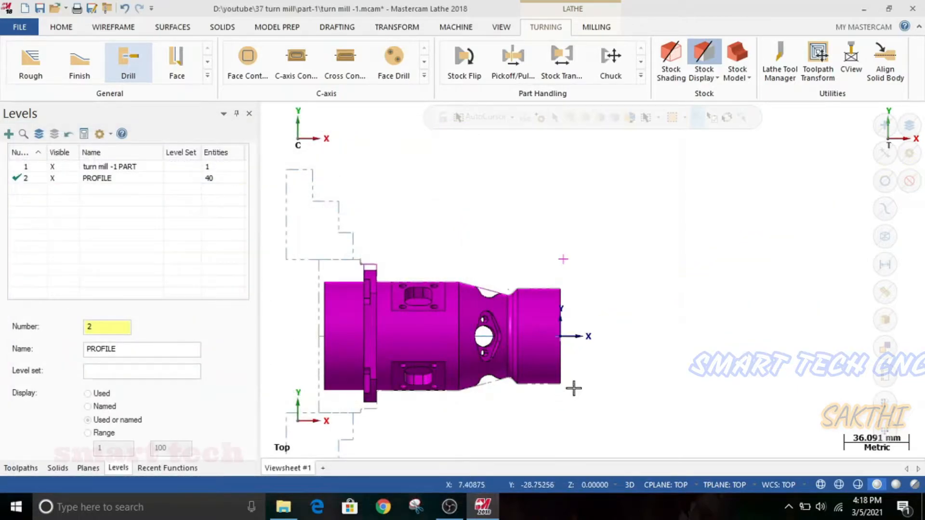
# Extend the Lathe Drill operation's depth to -139.5 mm with the depth calculator, accept it and regenerate the toolpath
pyautogui.scroll(-2, 592, 332)
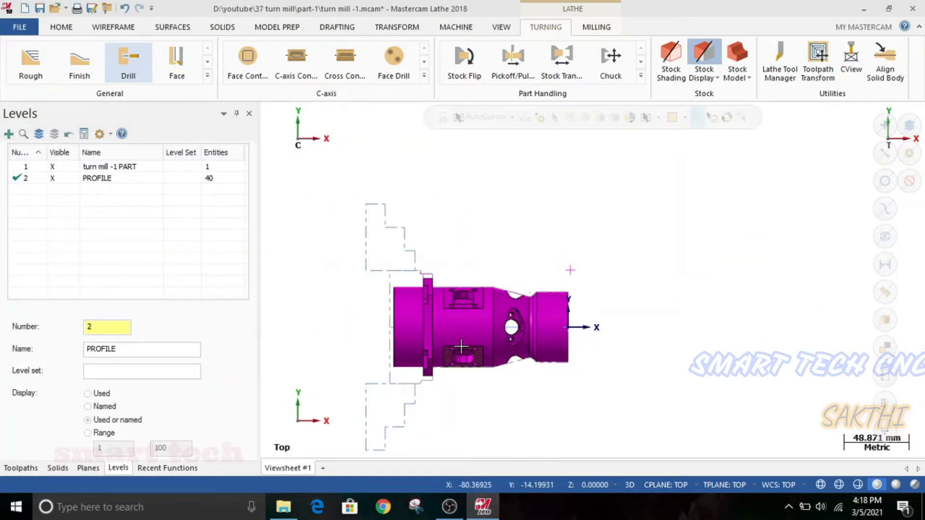
pyautogui.scroll(5, 386, 332)
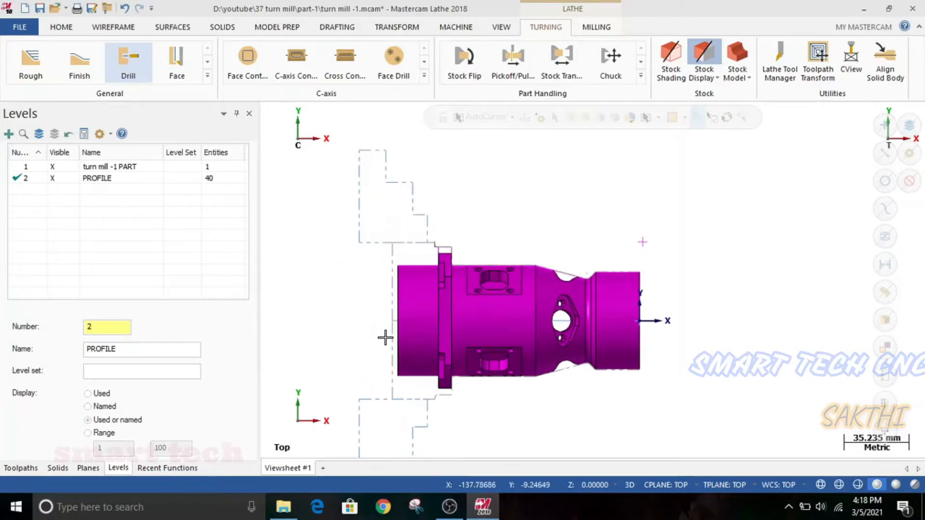
pyautogui.scroll(5, 391, 330)
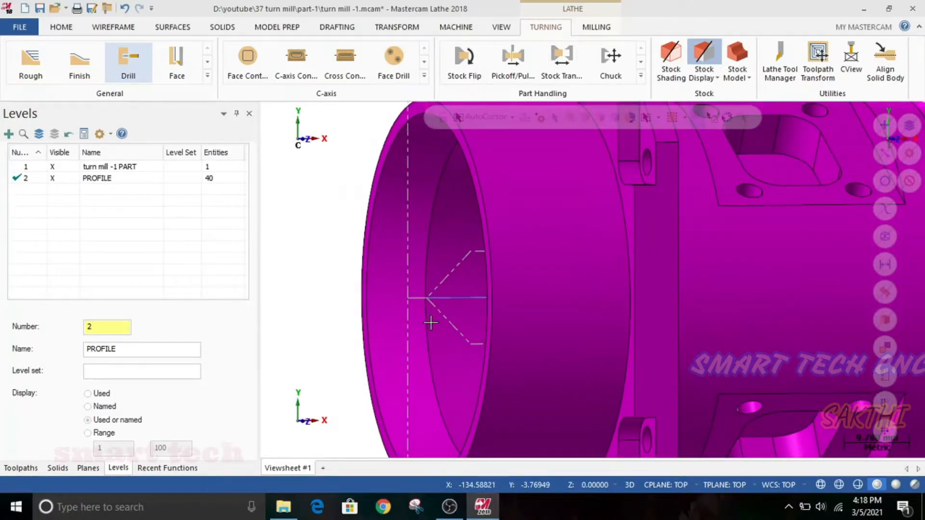
pyautogui.scroll(-8, 469, 332)
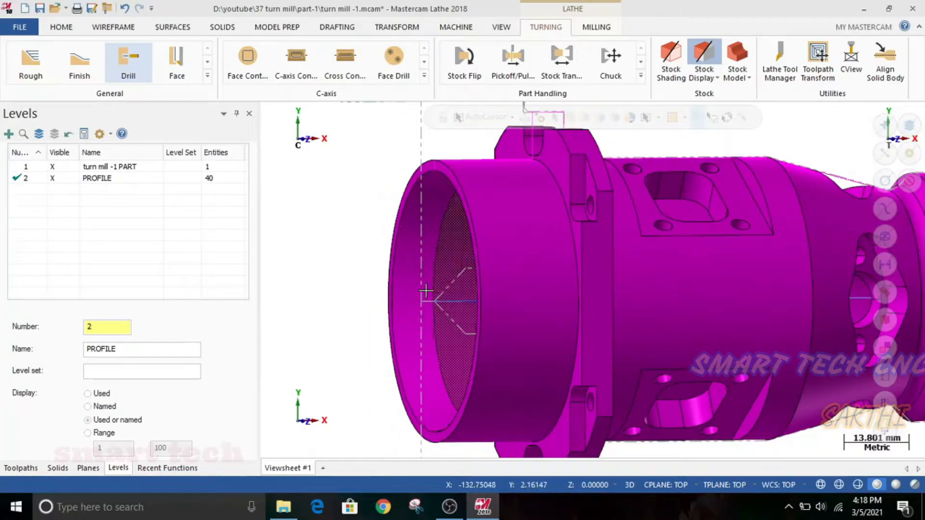
pyautogui.moveTo(397, 307); pyautogui.dragTo(477, 332, button='middle')
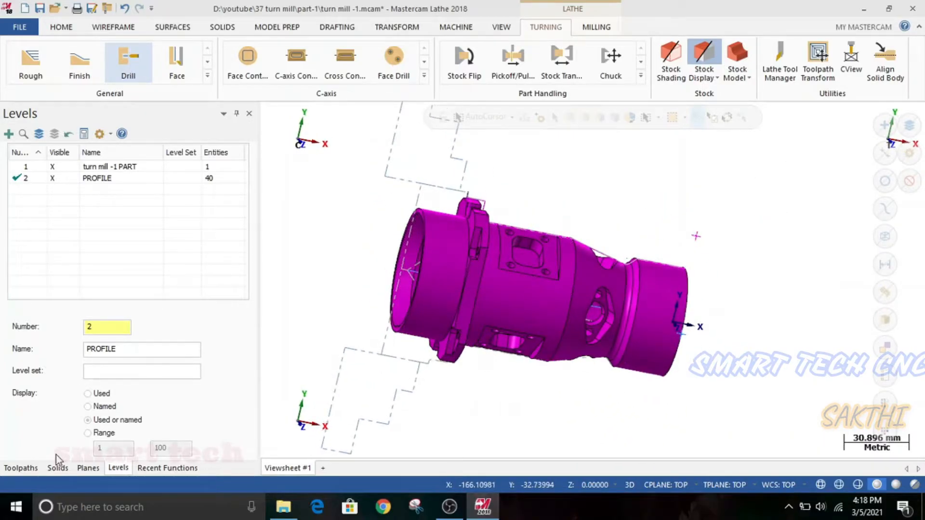
pyautogui.click(22, 469)
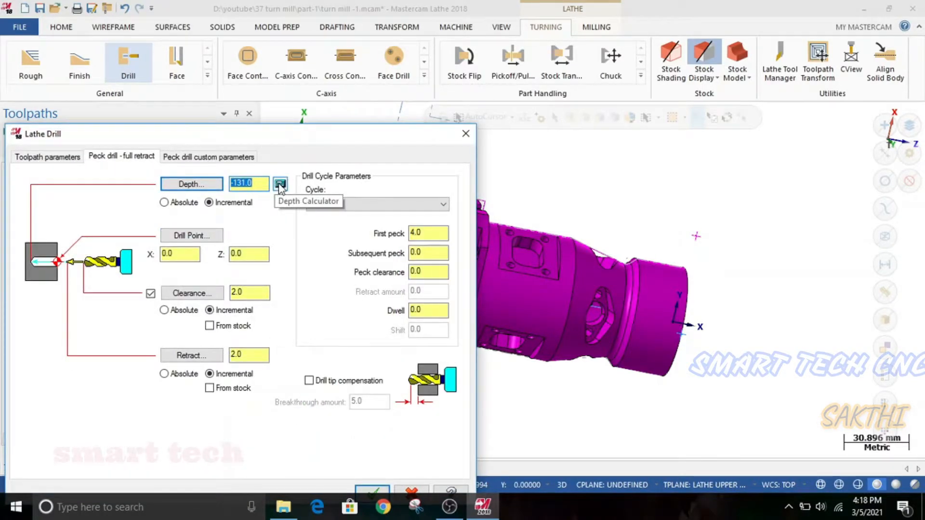
pyautogui.click(280, 184)
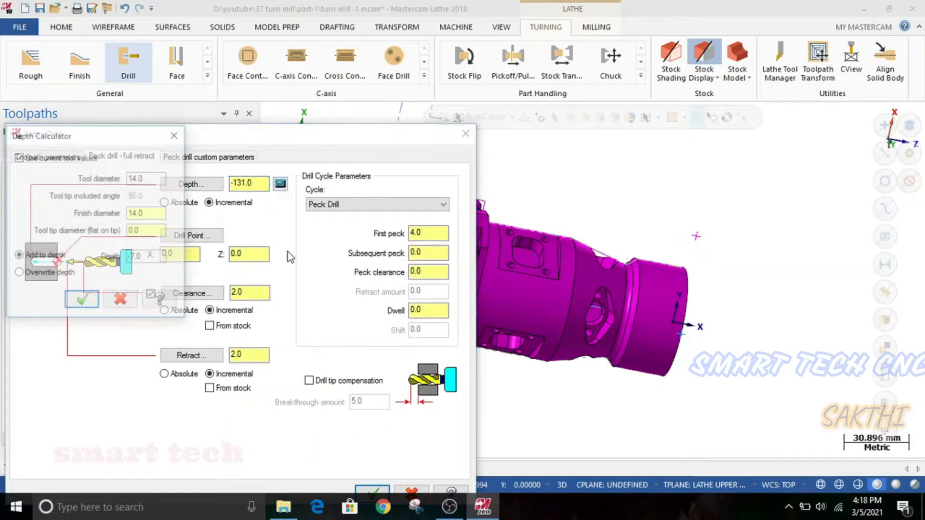
pyautogui.click(88, 308)
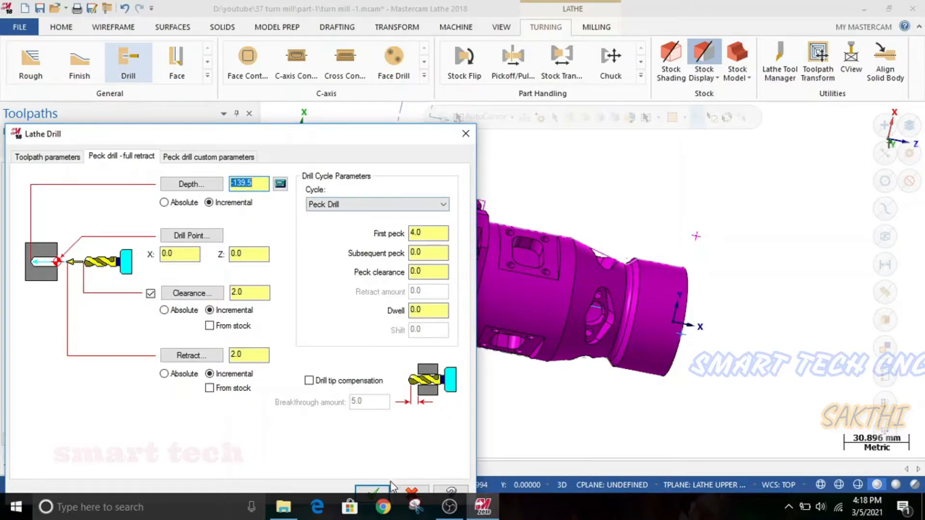
pyautogui.click(371, 491)
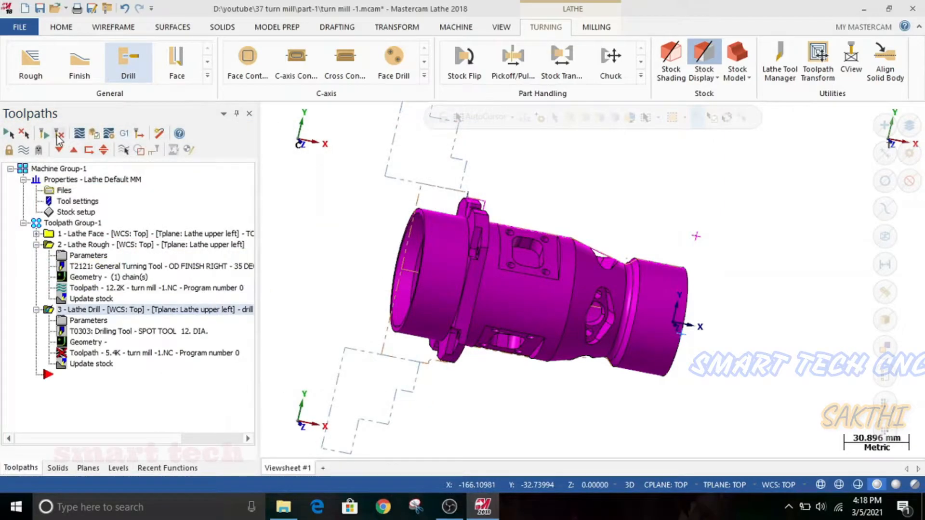
pyautogui.click(42, 135)
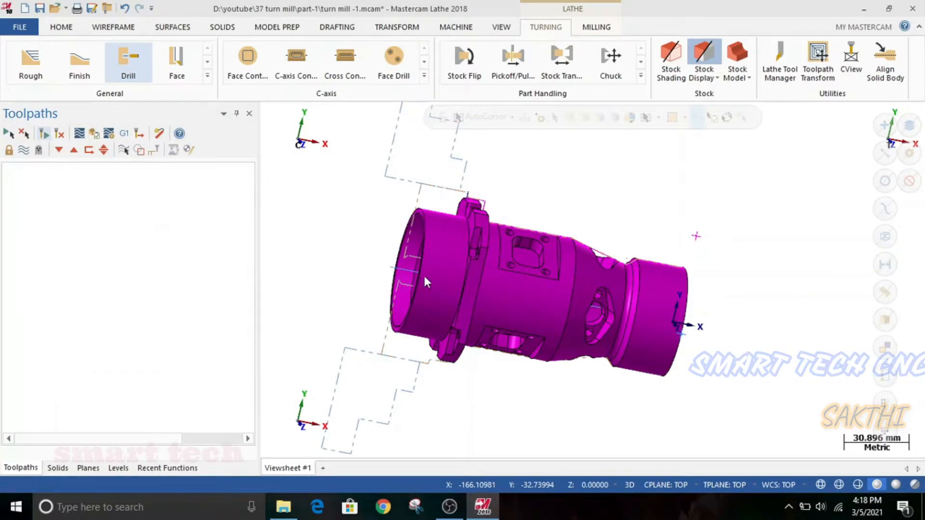
# Inspect the drilled stock at both ends and hide the turn mill -1 PART level
pyautogui.scroll(5, 406, 260)
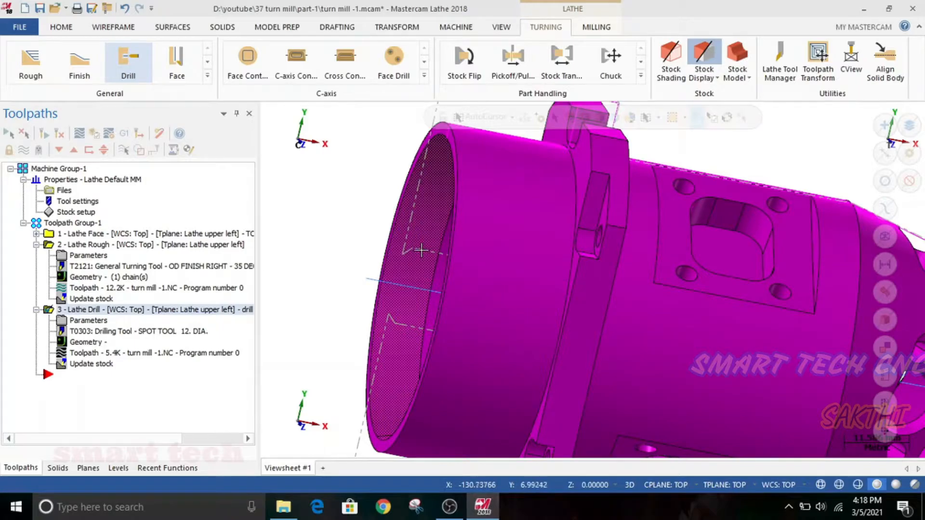
pyautogui.scroll(-5, 398, 273)
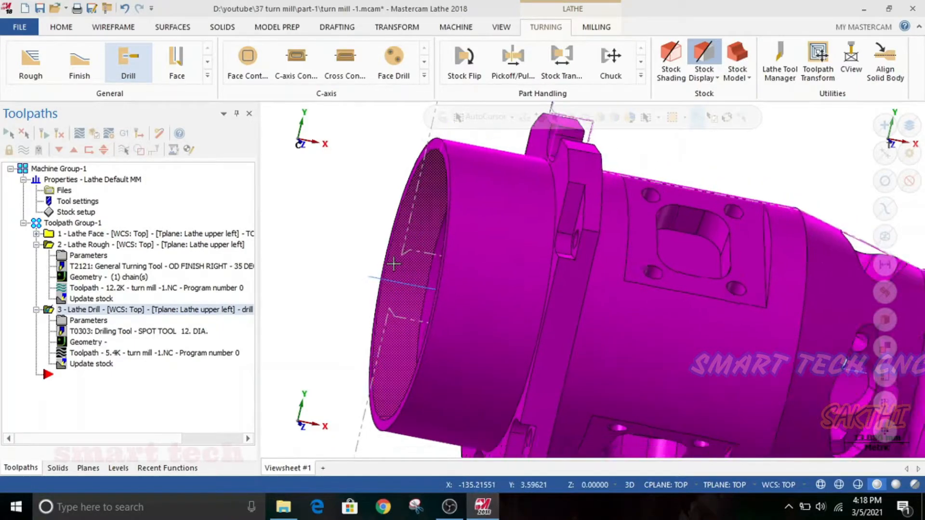
pyautogui.moveTo(407, 264); pyautogui.dragTo(316, 262, button='middle')
pyautogui.moveTo(665, 252); pyautogui.dragTo(712, 250, button='middle')
pyautogui.scroll(-2, 658, 299)
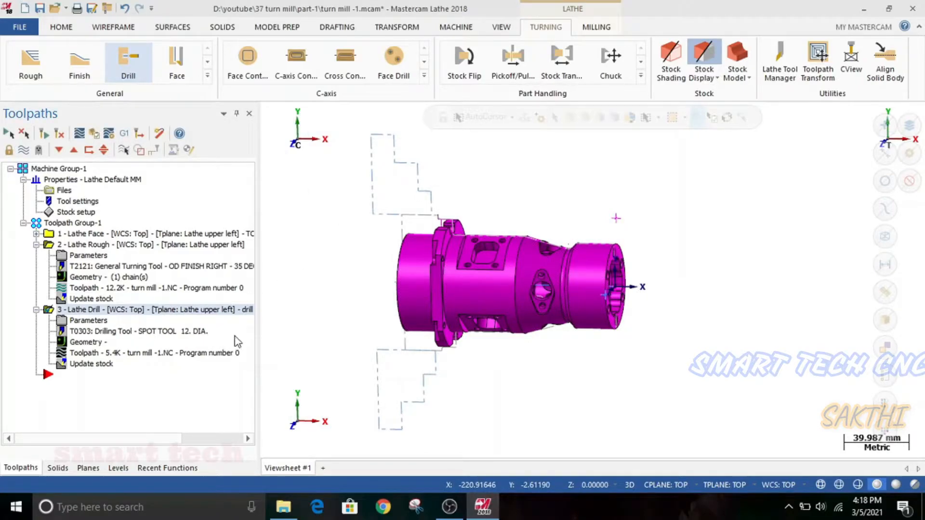
pyautogui.click(118, 469)
pyautogui.click(53, 166)
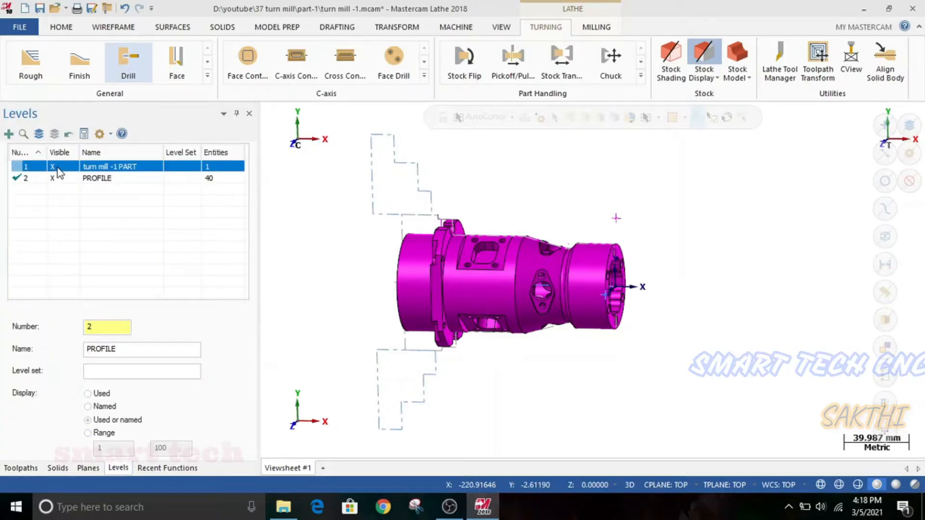
pyautogui.scroll(5, 605, 285)
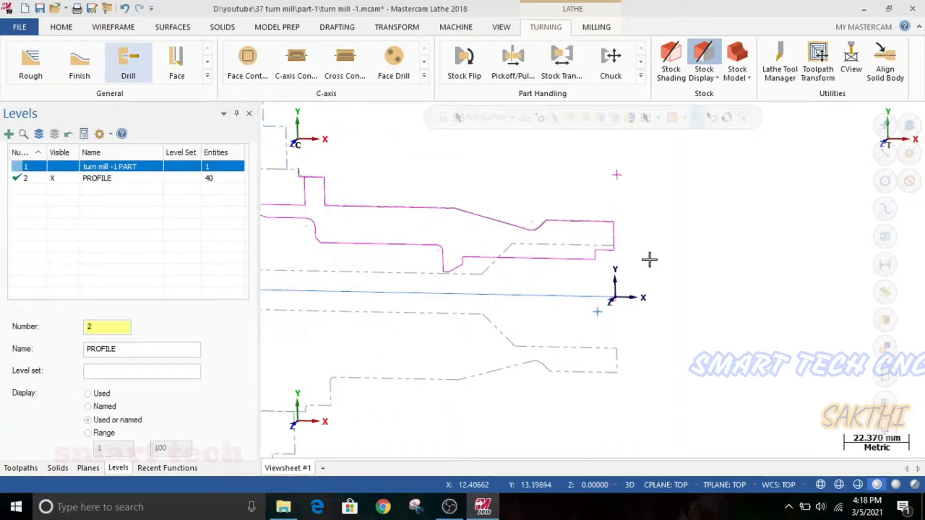
# In the Lathe Drill tool's holder geometry, set the holder body length to 10 mm and the overall length to 160 mm
pyautogui.scroll(-3, 663, 313)
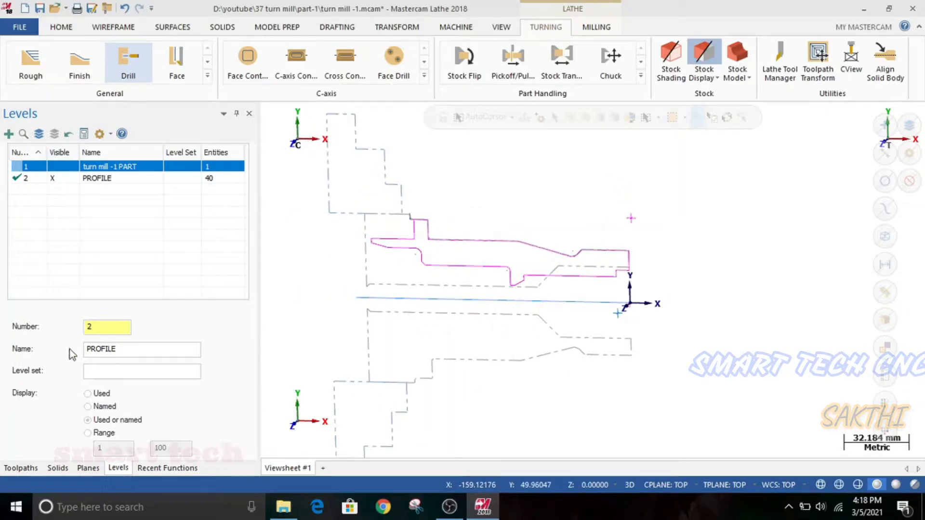
pyautogui.click(19, 468)
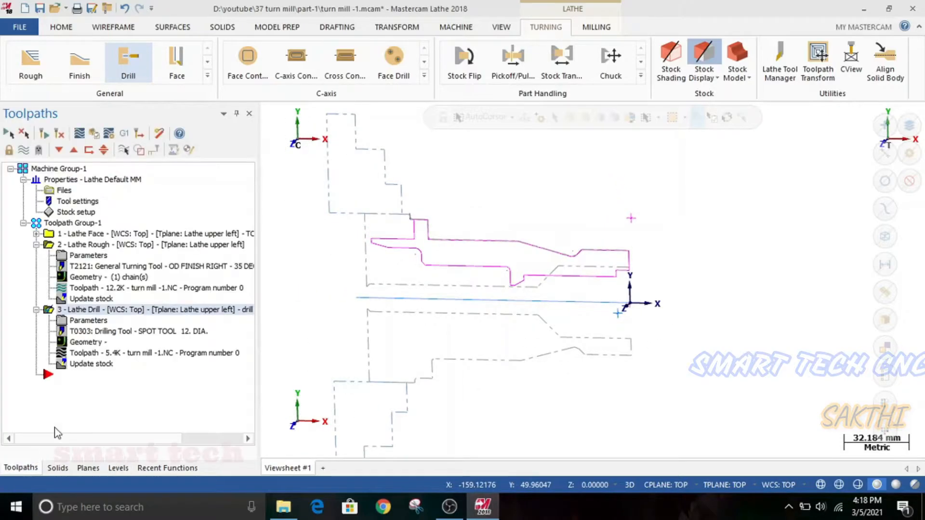
pyautogui.click(90, 321)
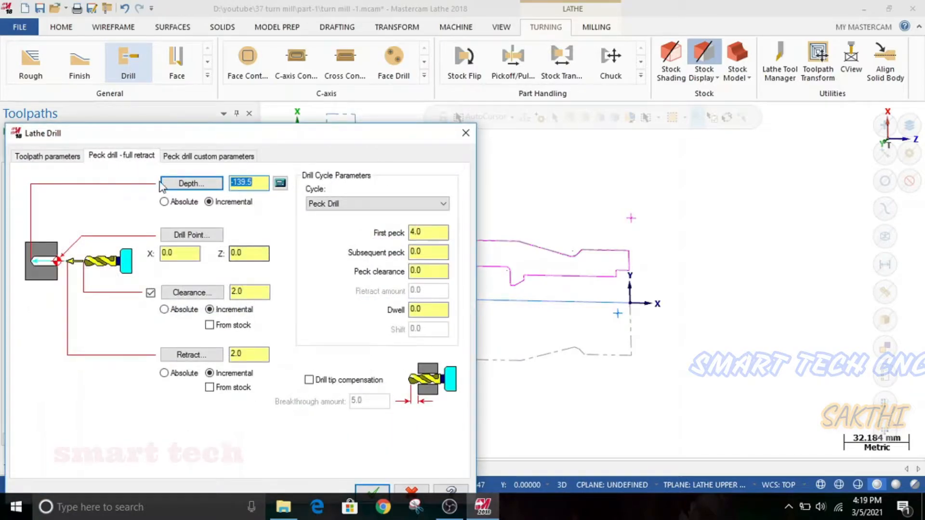
pyautogui.click(48, 157)
pyautogui.rightClick(73, 216)
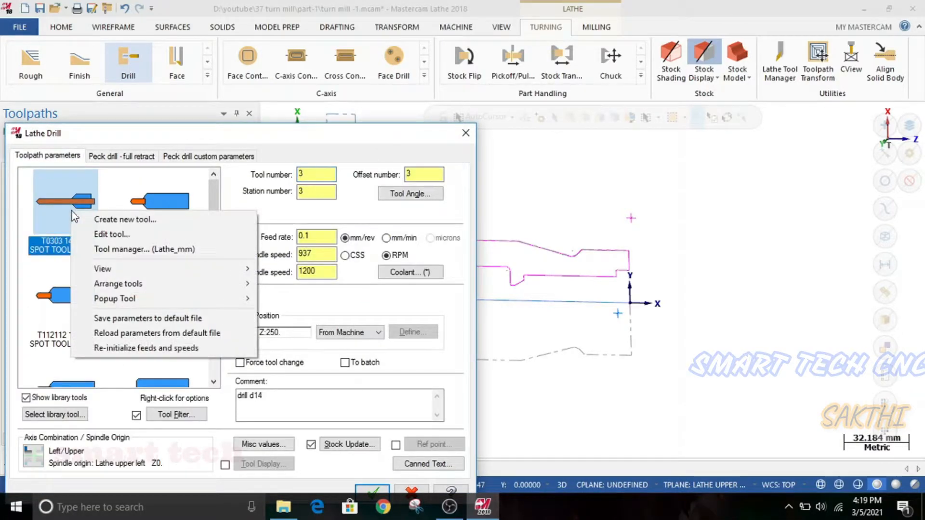
pyautogui.click(108, 233)
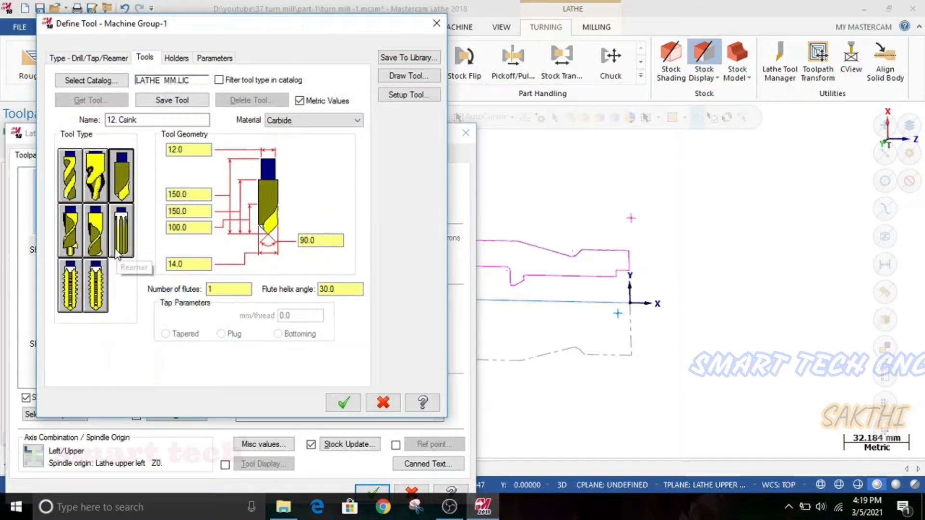
pyautogui.click(176, 58)
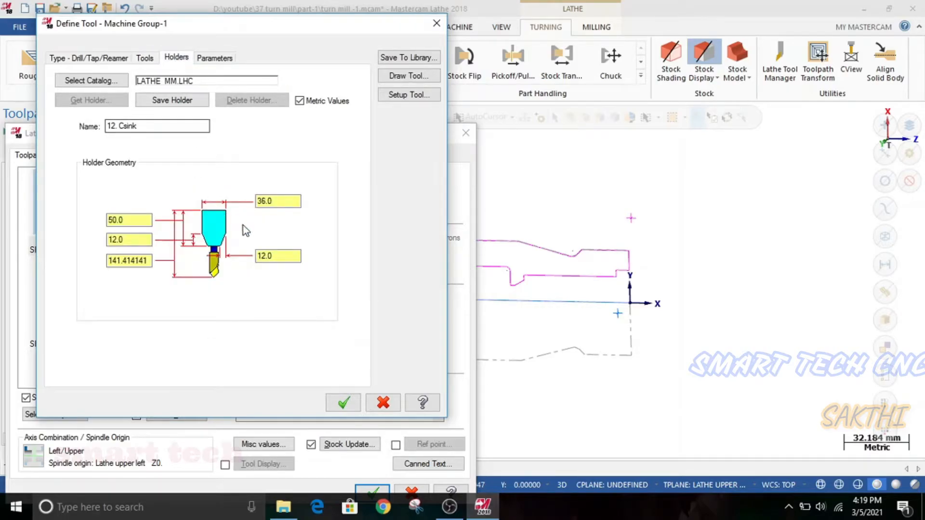
pyautogui.write('160')
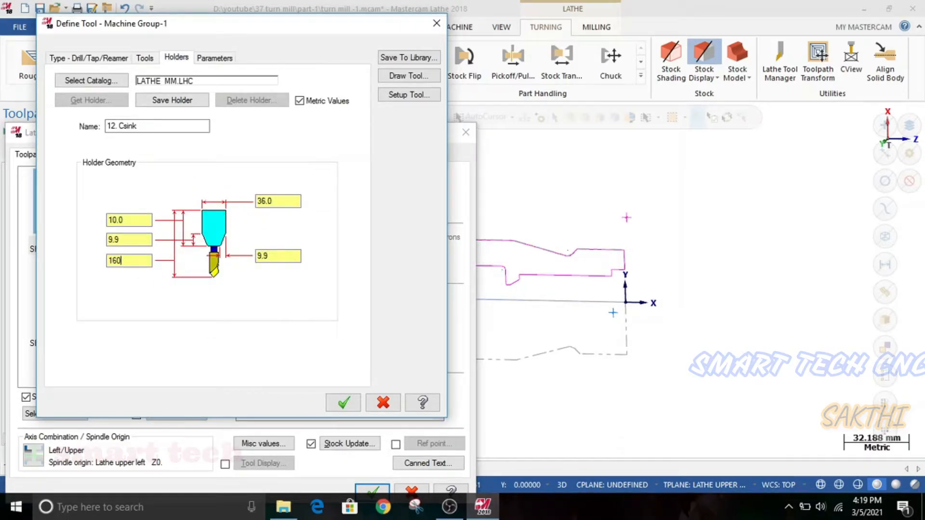
pyautogui.click(343, 403)
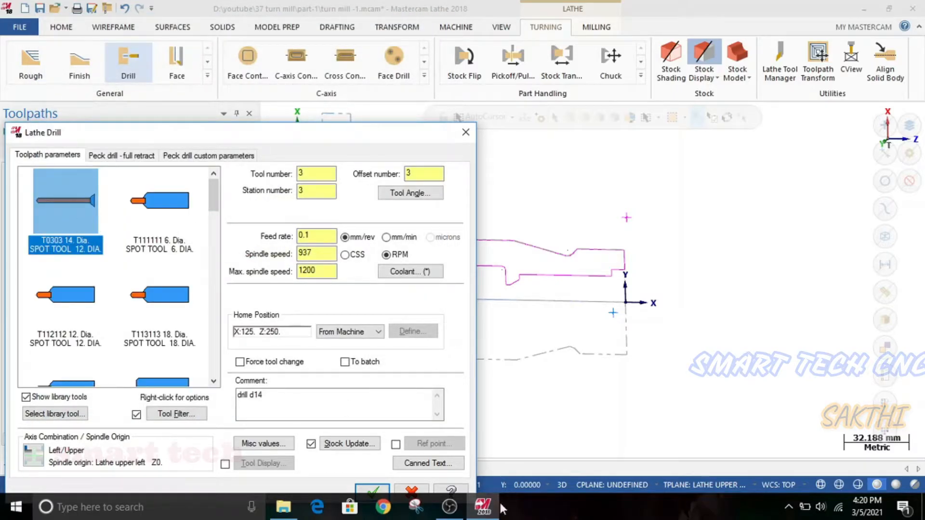
# Accept the drill parameters, regenerate the toolpath and inspect the drilled stock at both ends of the bore
pyautogui.click(371, 489)
pyautogui.click(45, 135)
pyautogui.scroll(3, 641, 306)
pyautogui.scroll(3, 634, 297)
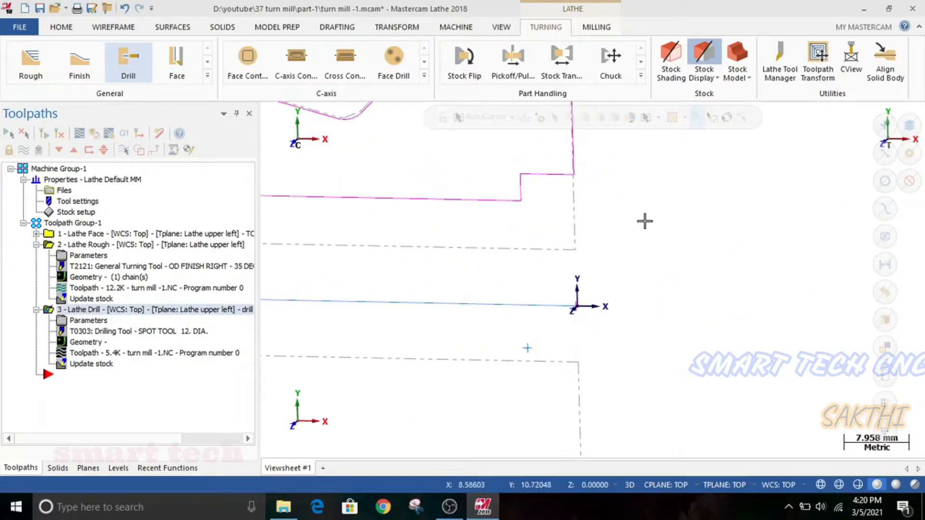
pyautogui.scroll(-7, 660, 262)
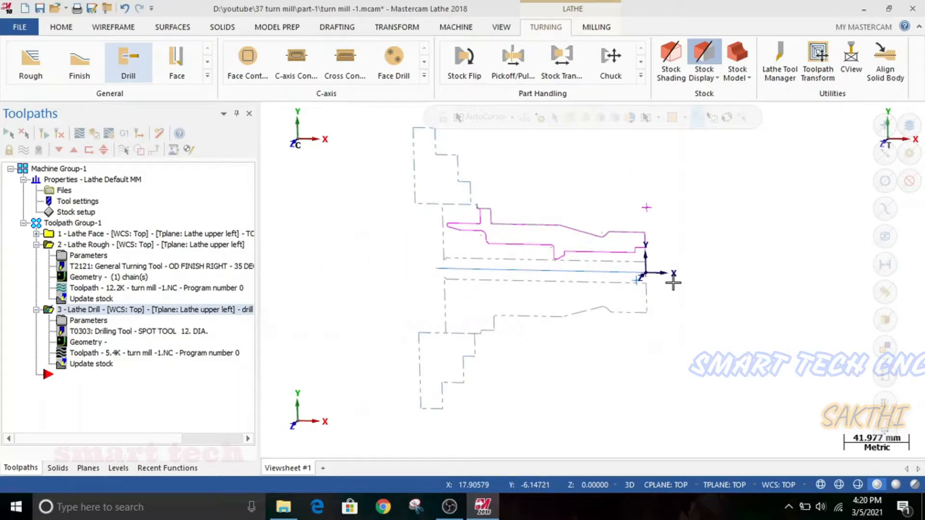
pyautogui.scroll(5, 449, 262)
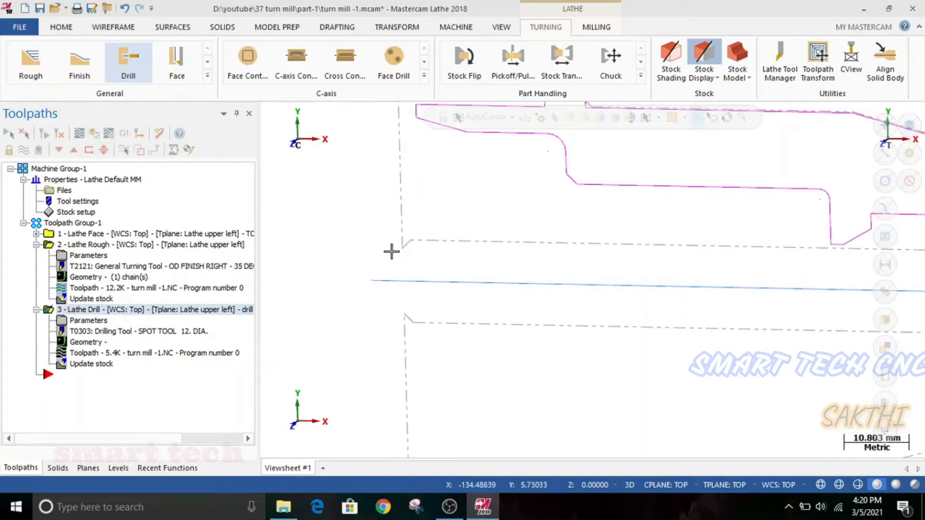
# Deepen the Lathe Drill operation so the full bore diameter clears the rear end of the stock, and regenerate the toolpath
pyautogui.click(77, 322)
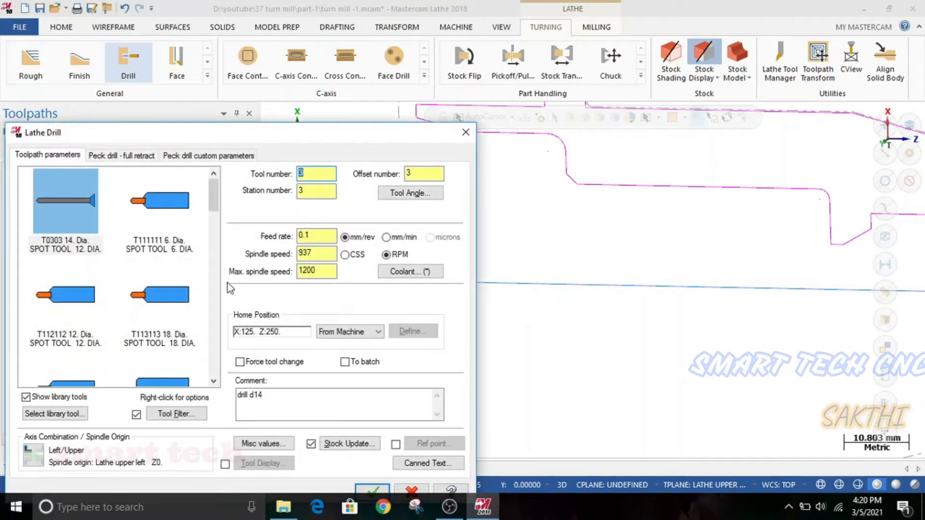
pyautogui.click(185, 156)
pyautogui.click(128, 154)
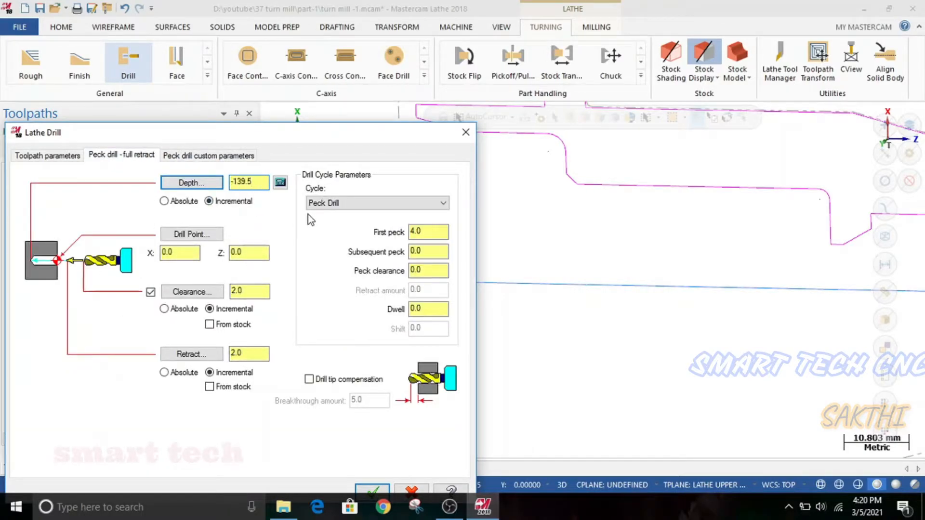
pyautogui.click(371, 490)
pyautogui.click(43, 135)
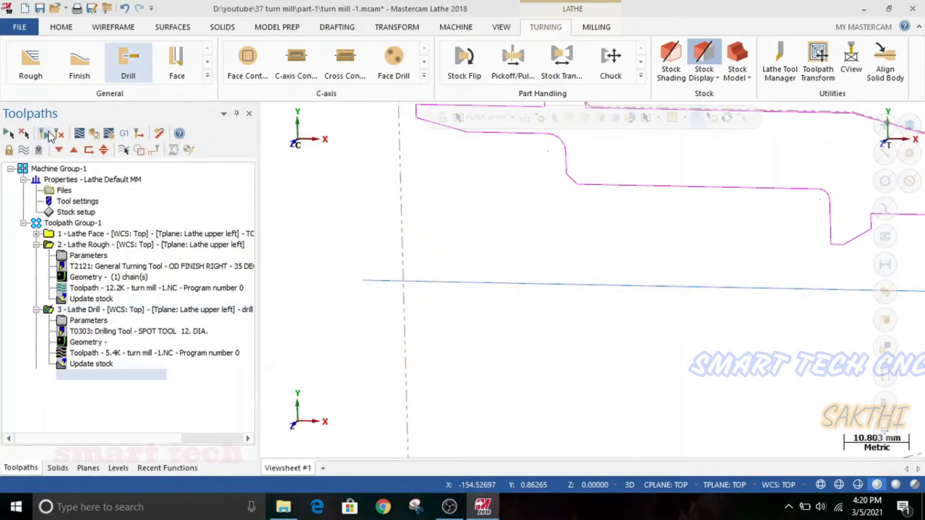
# Examine the bore profile and its inner step against the drilled stock boundary in the Top view
pyautogui.scroll(-4, 356, 253)
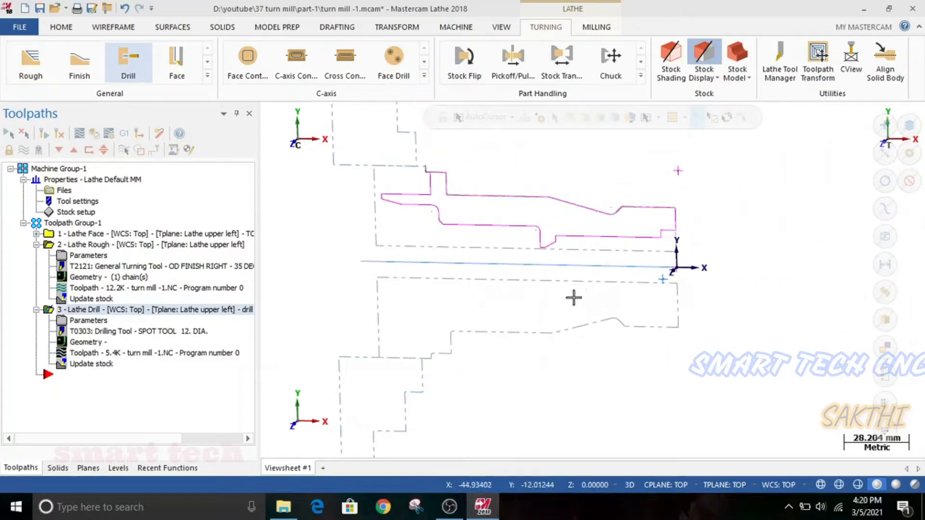
pyautogui.scroll(7, 524, 274)
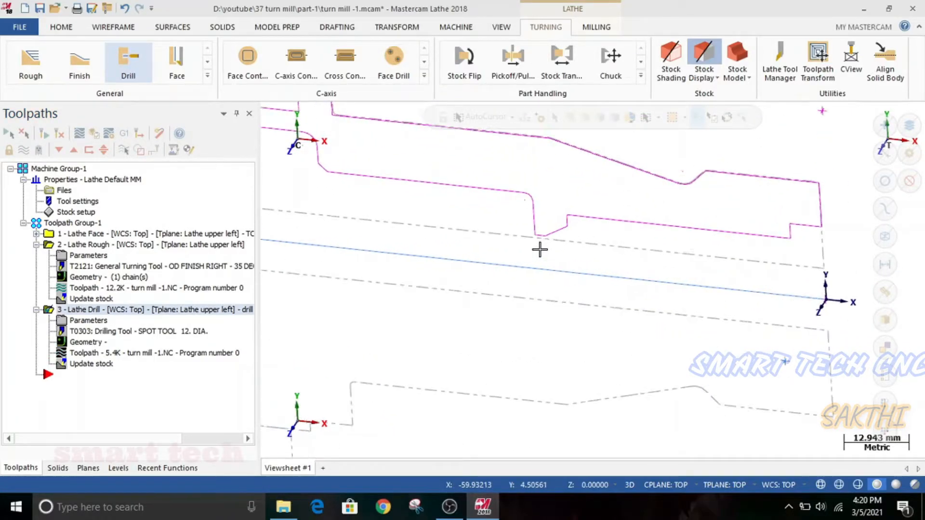
pyautogui.scroll(2, 535, 251)
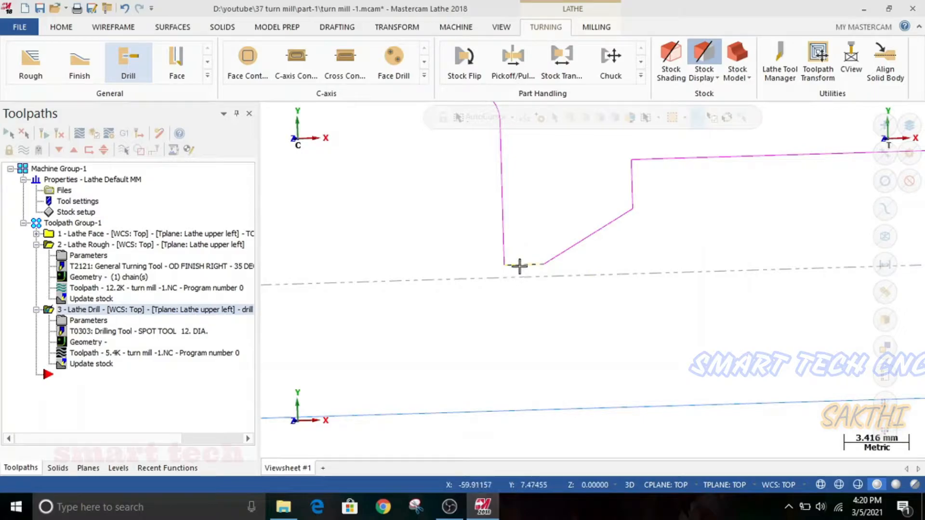
pyautogui.scroll(-9, 502, 285)
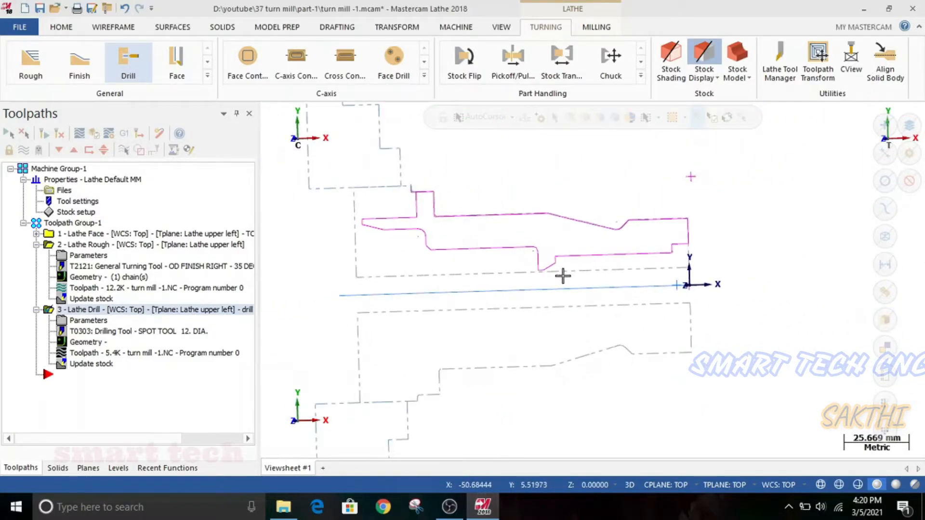
pyautogui.rightClick(570, 290)
pyautogui.click(597, 357)
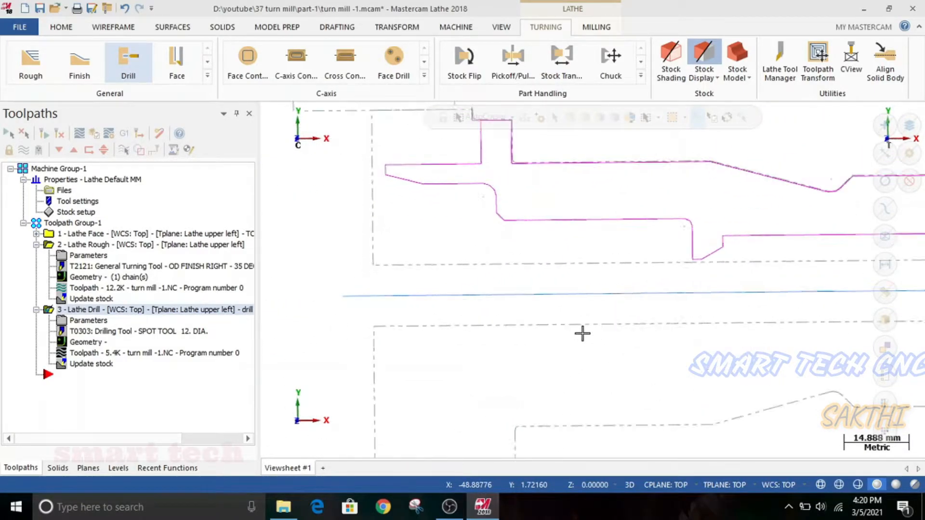
pyautogui.scroll(-3, 377, 282)
pyautogui.scroll(5, 493, 289)
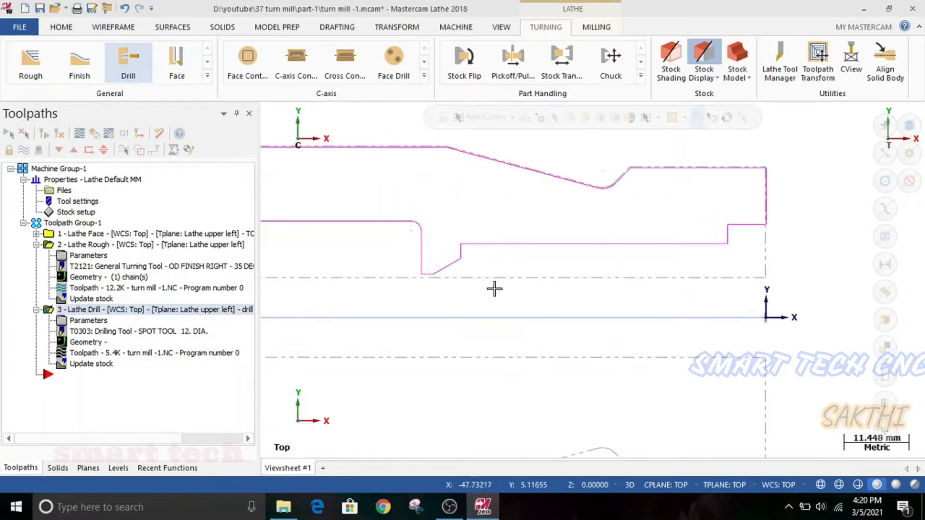
pyautogui.scroll(2, 475, 282)
pyautogui.scroll(-3, 331, 280)
pyautogui.scroll(1, 526, 280)
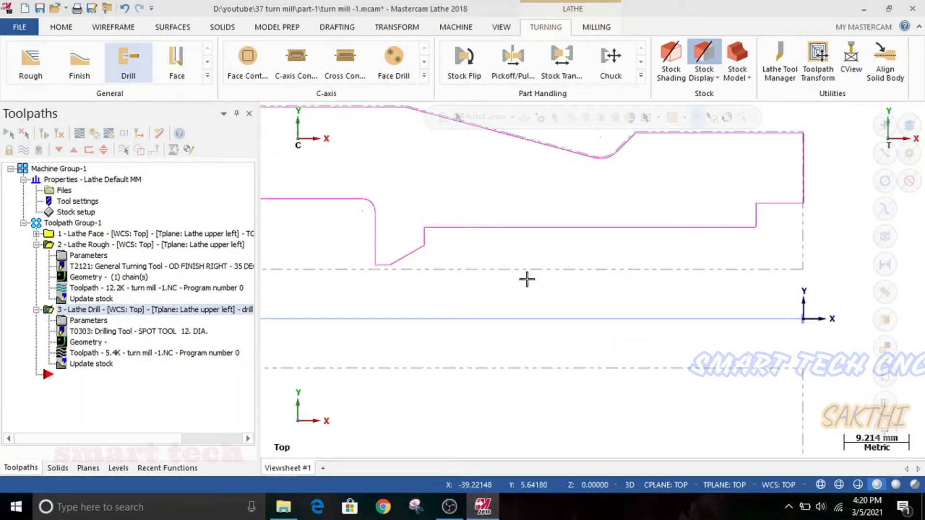
pyautogui.scroll(2, 401, 280)
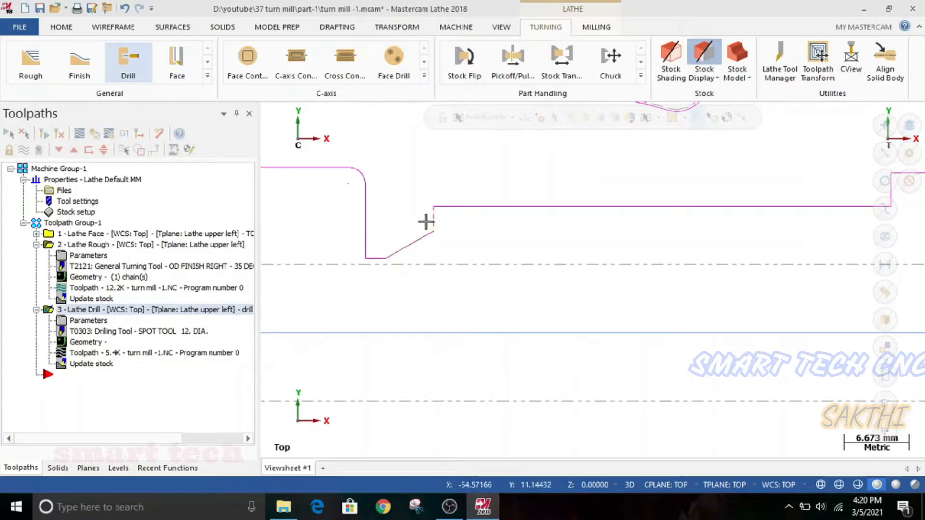
pyautogui.scroll(-4, 525, 255)
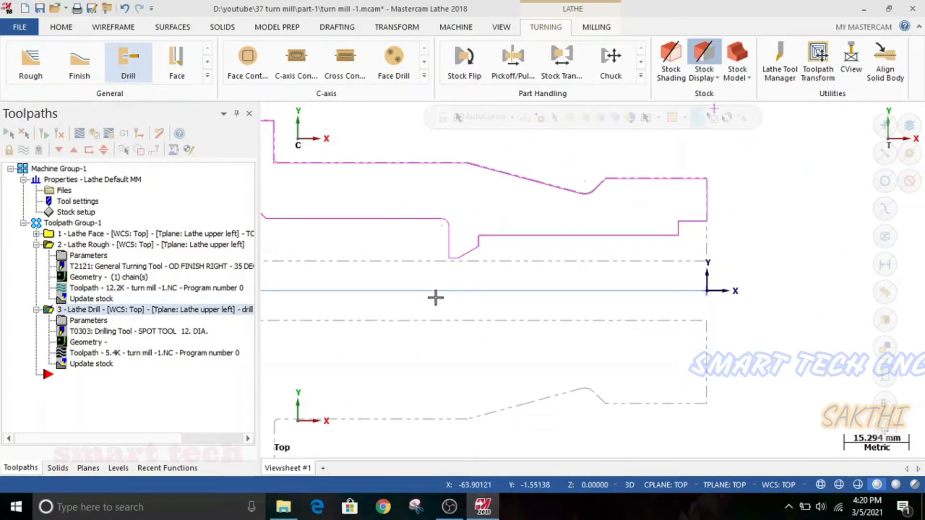
pyautogui.scroll(-2, 742, 285)
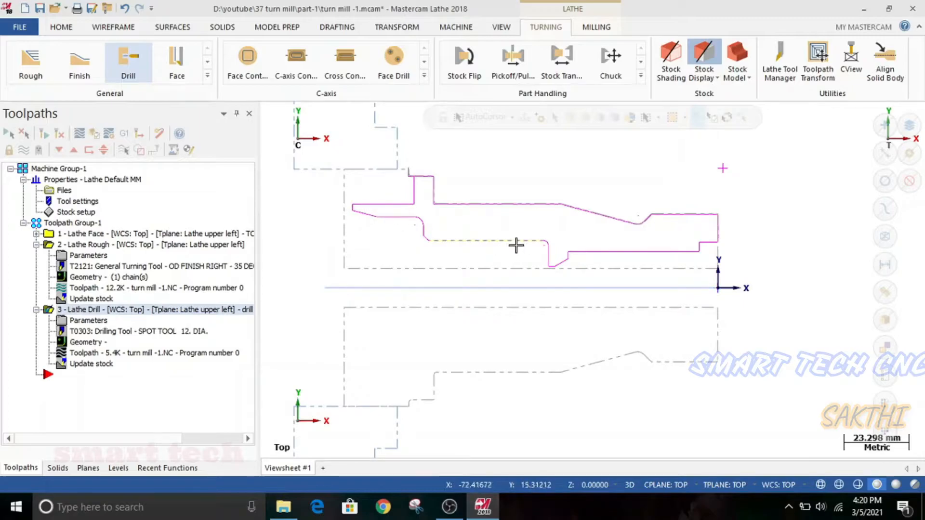
pyautogui.scroll(8, 631, 279)
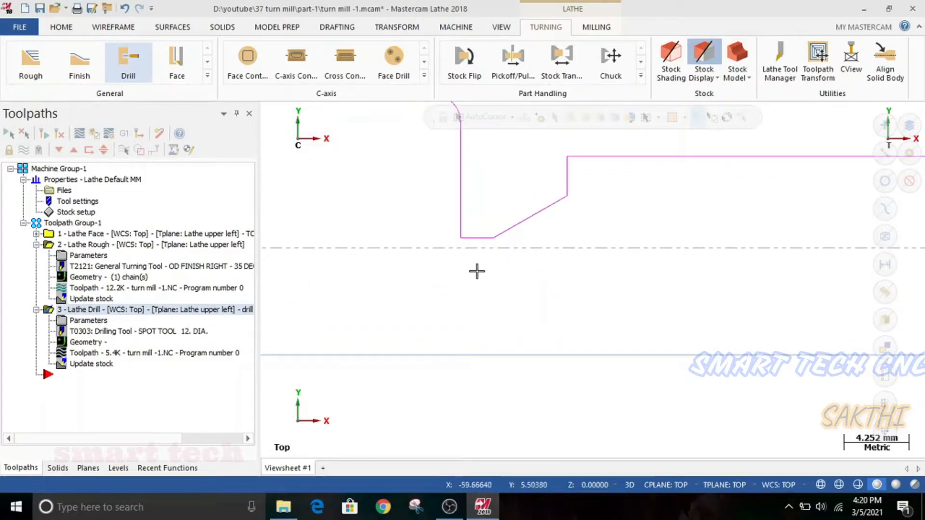
# Extend the short horizontal line at the bottom of the inner bore step by 2 mm toward the chuck
pyautogui.click(113, 27)
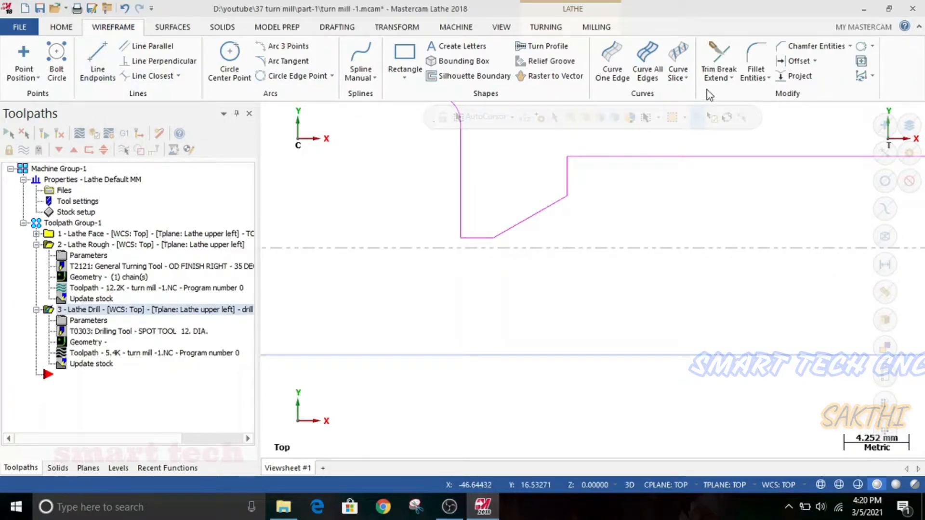
pyautogui.click(719, 56)
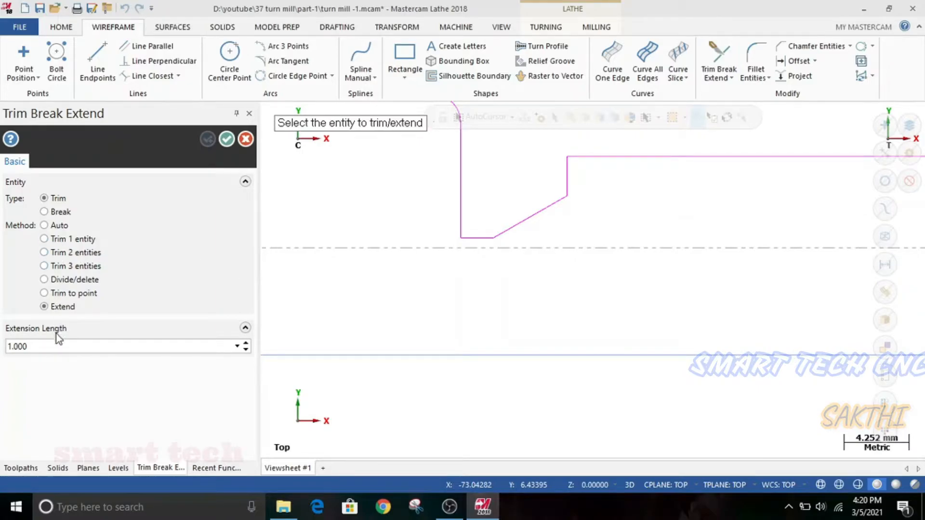
pyautogui.click(33, 344)
pyautogui.write('2')
pyautogui.press('Return')
pyautogui.click(465, 238)
pyautogui.click(226, 139)
# Draw a vertical line about 0.8 mm long from the extended line's free end down past the drilled stock boundary
pyautogui.click(97, 61)
pyautogui.click(430, 238)
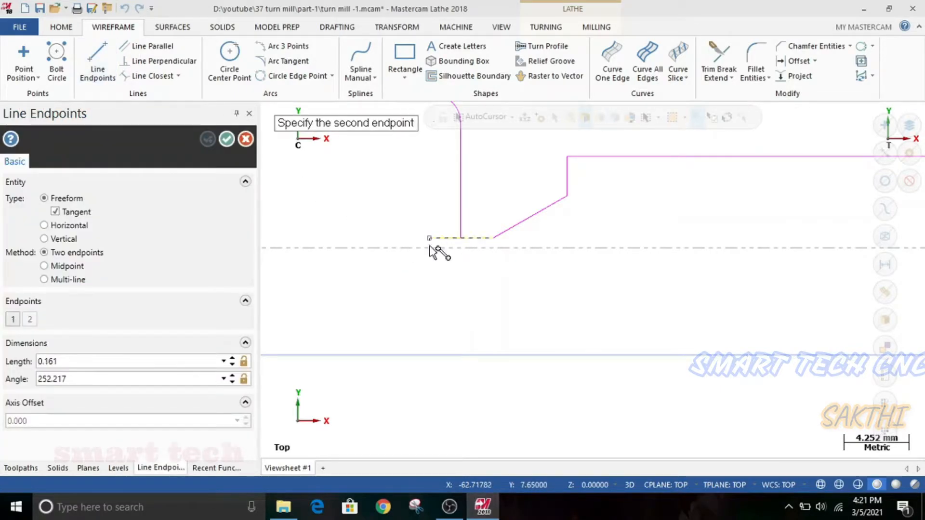
pyautogui.scroll(5, 433, 251)
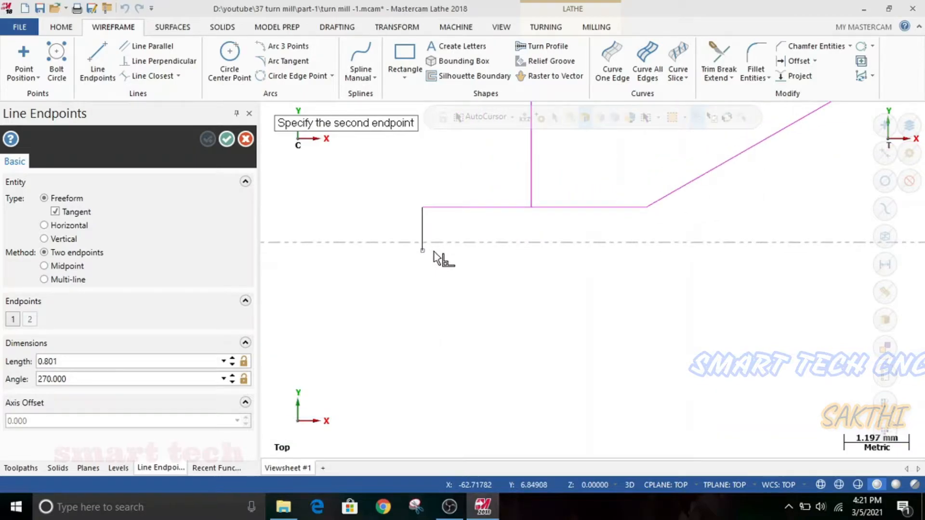
pyautogui.click(425, 253)
pyautogui.scroll(-7, 347, 269)
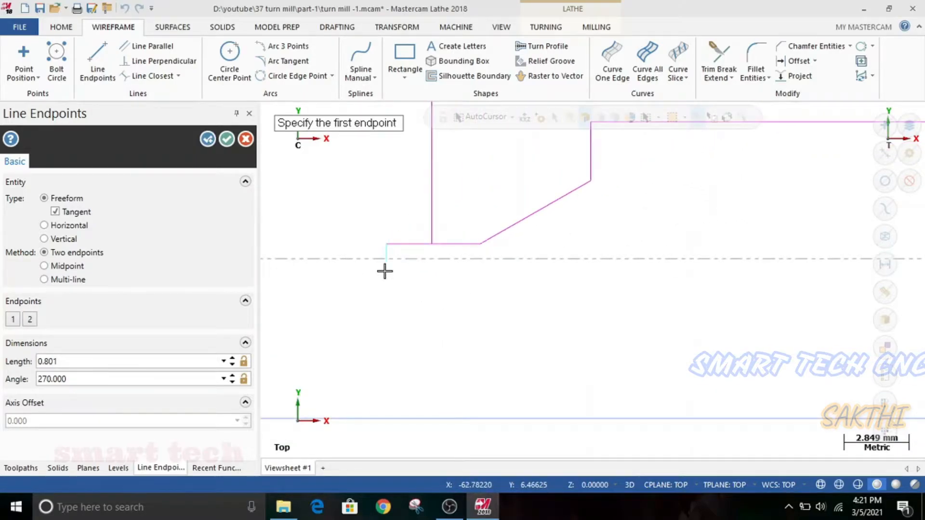
pyautogui.scroll(-5, 395, 277)
pyautogui.scroll(3, 621, 243)
pyautogui.scroll(5, 655, 219)
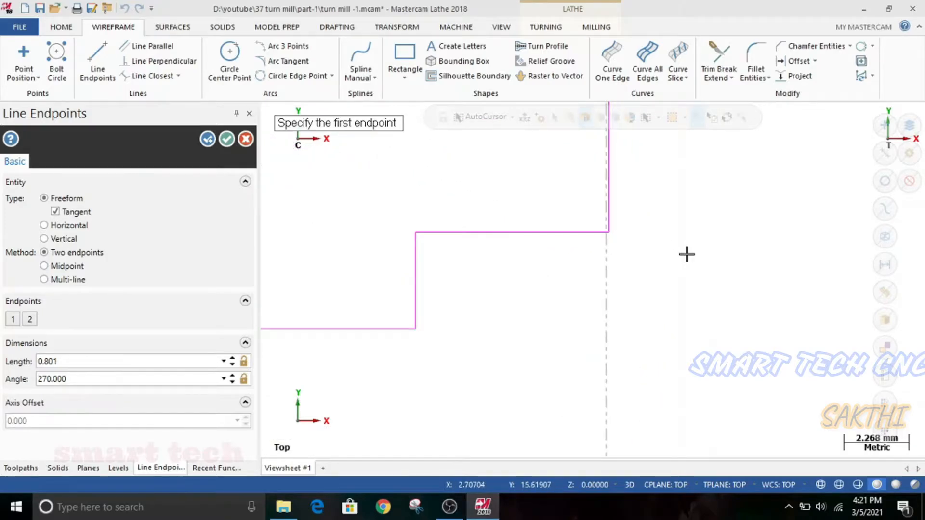
pyautogui.scroll(-2, 733, 240)
pyautogui.scroll(-4, 733, 240)
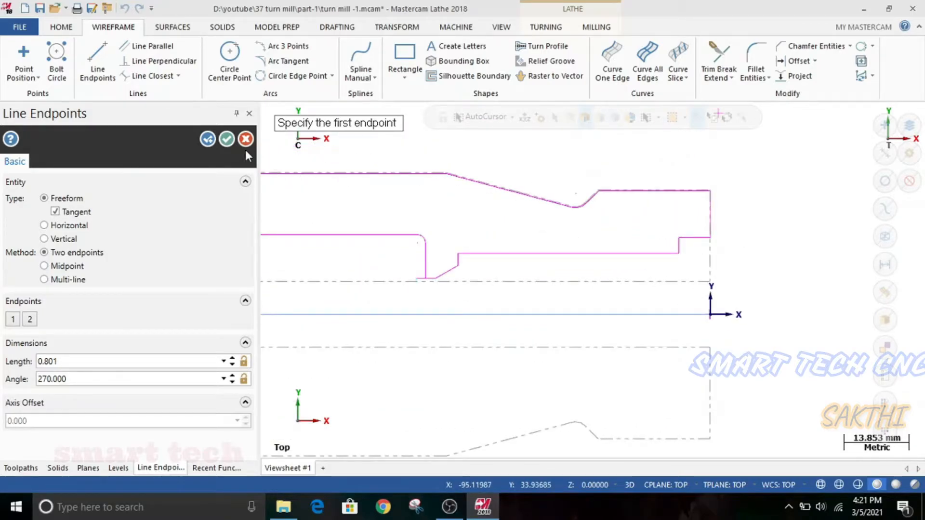
pyautogui.click(227, 140)
# Collapse the Lathe Rough operation in the toolpath tree
pyautogui.click(36, 244)
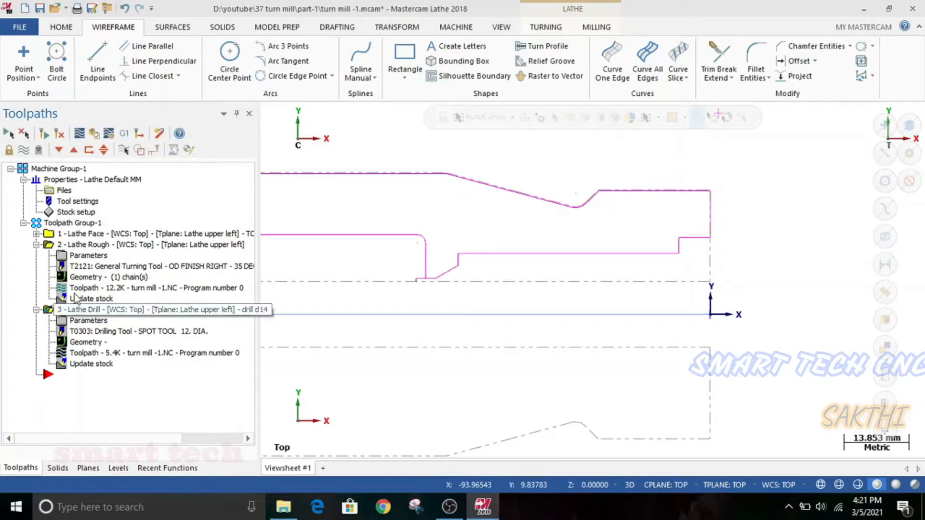
pyautogui.click(36, 244)
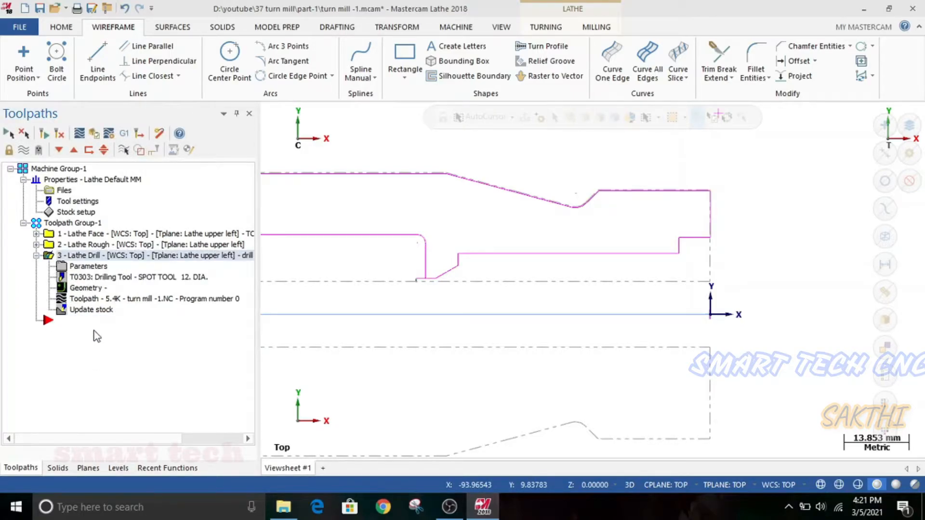
pyautogui.rightClick(97, 337)
pyautogui.click(74, 370)
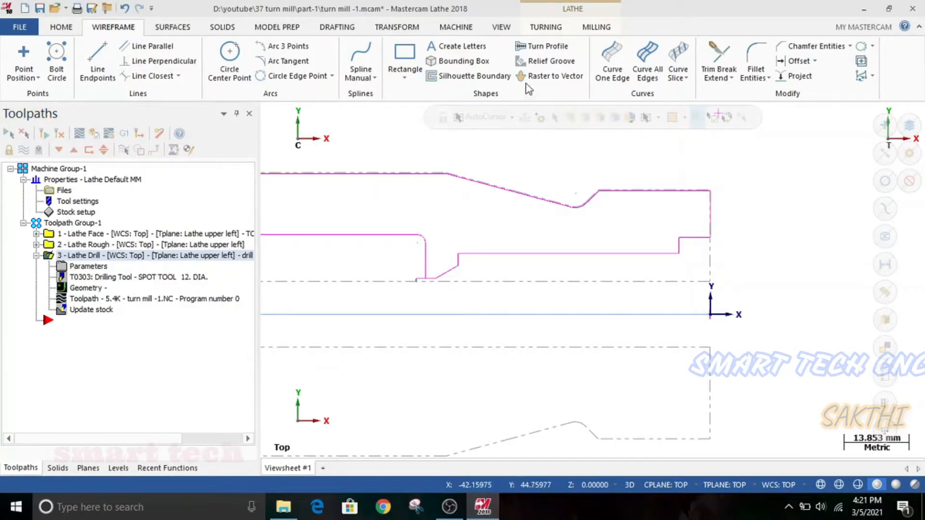
# Start a Lathe Rough toolpath for the part's inner bore
pyautogui.click(544, 28)
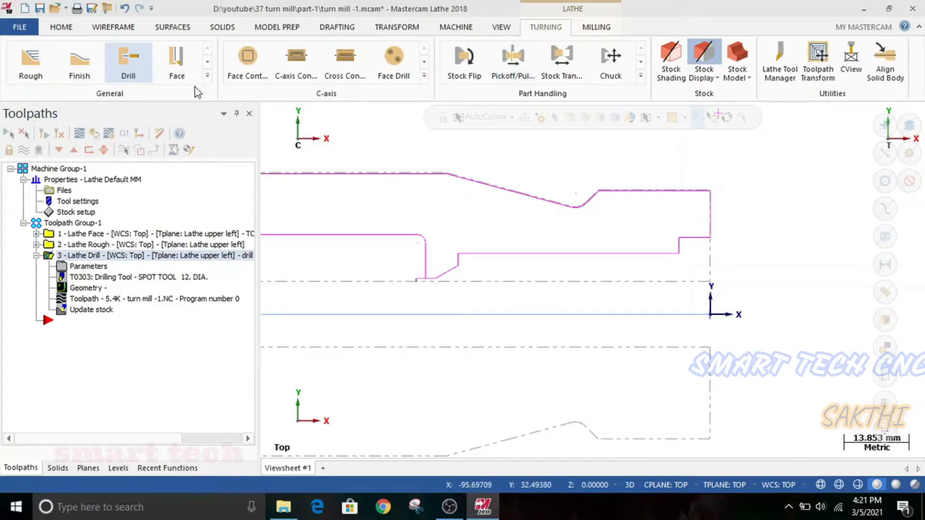
pyautogui.click(207, 76)
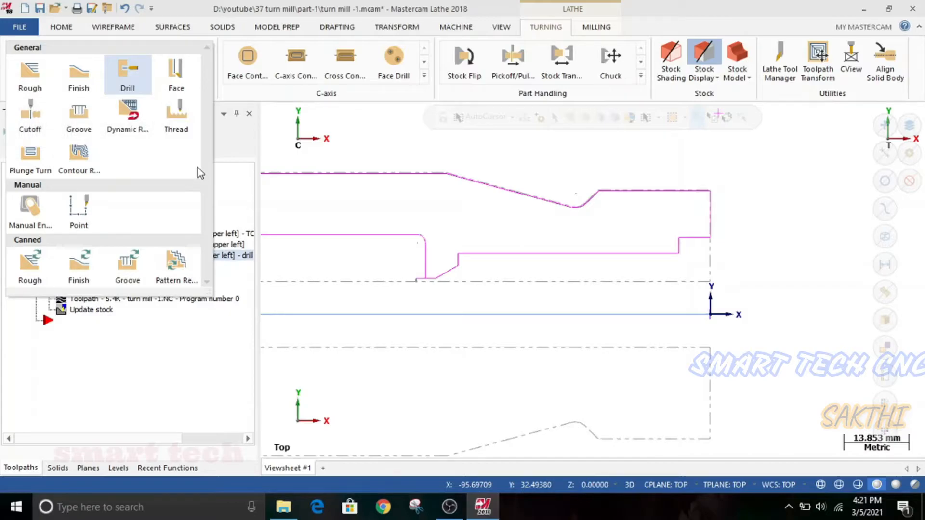
pyautogui.click(27, 82)
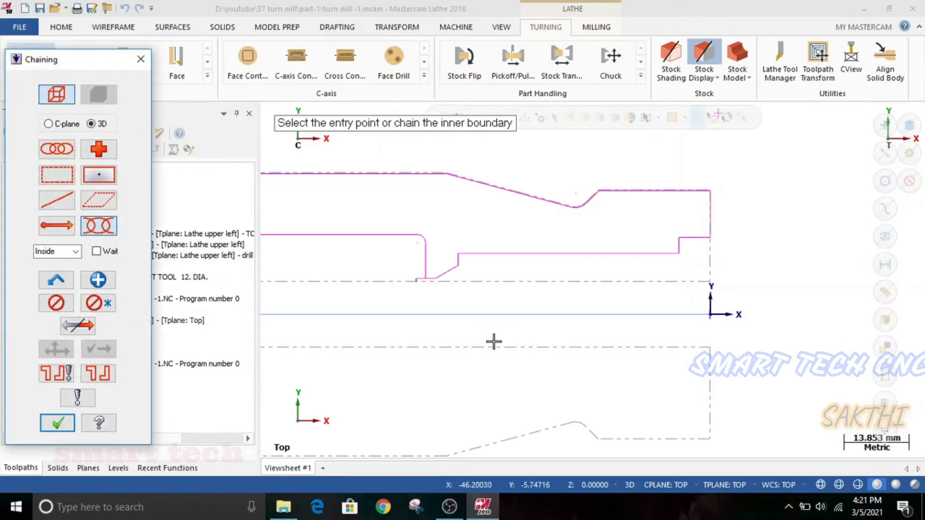
pyautogui.scroll(3, 789, 267)
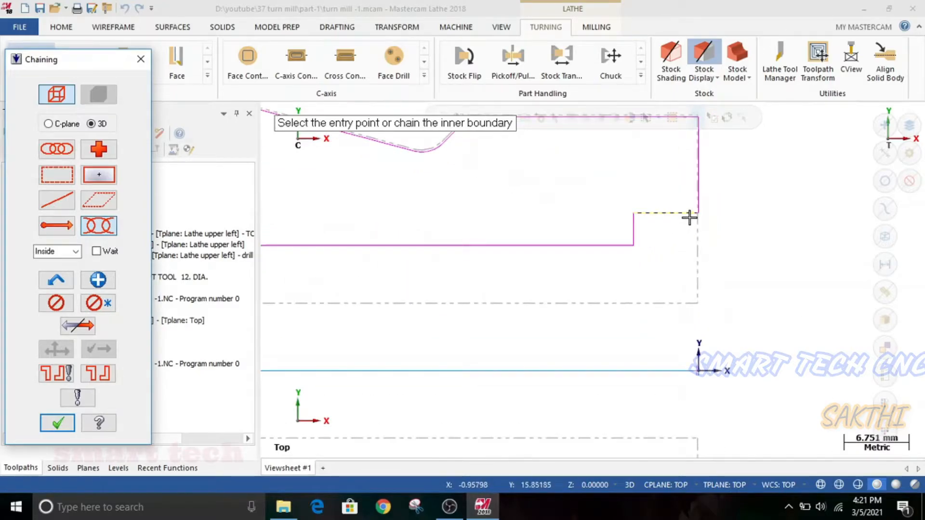
pyautogui.click(690, 216)
pyautogui.scroll(-4, 787, 296)
pyautogui.scroll(2, 320, 301)
pyautogui.click(320, 303)
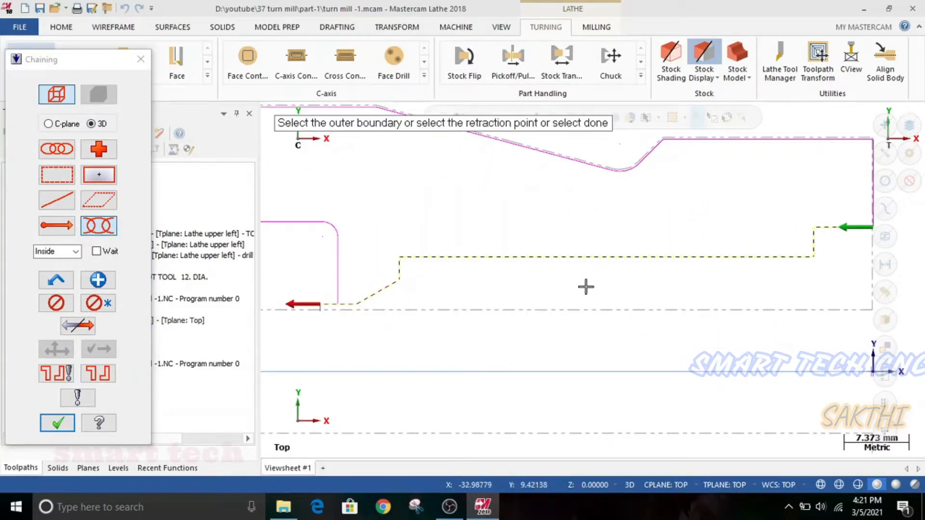
pyautogui.scroll(-3, 584, 285)
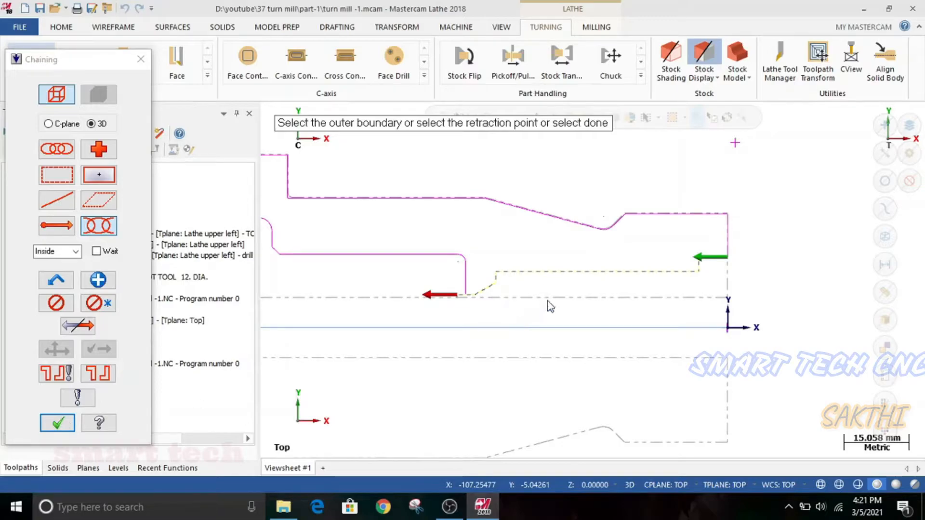
pyautogui.scroll(6, 427, 275)
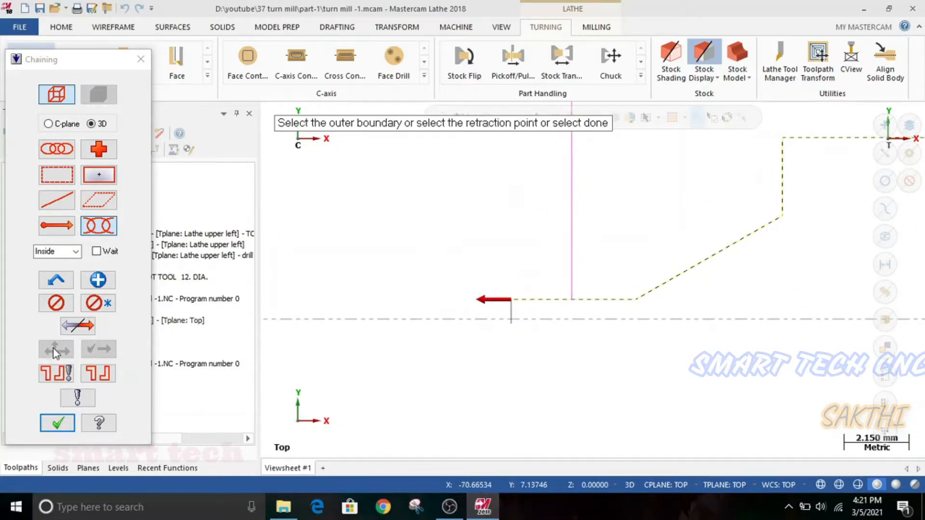
pyautogui.click(86, 309)
pyautogui.scroll(-6, 380, 301)
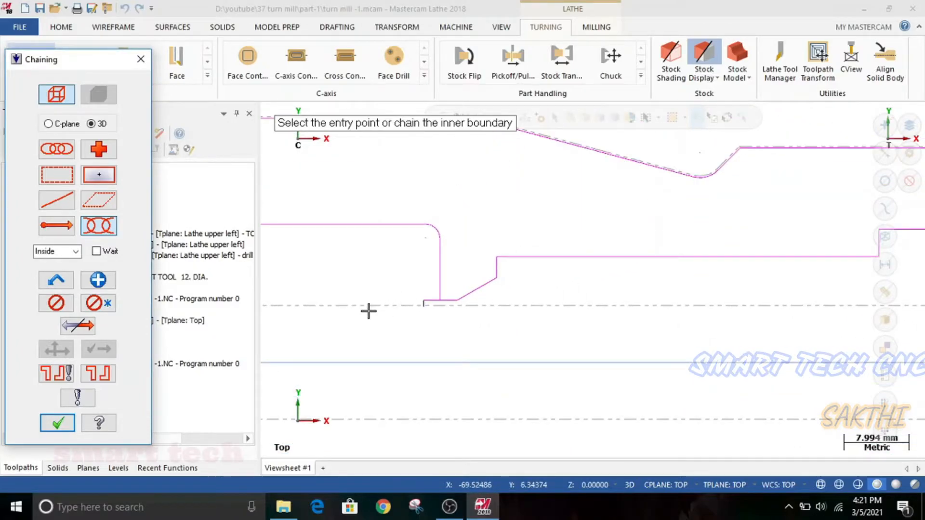
# Chain the bore profile from the front step's horizontal line to the short vertical line crossing the drilled stock boundary and accept the chain
pyautogui.click(669, 265)
pyautogui.scroll(4, 354, 323)
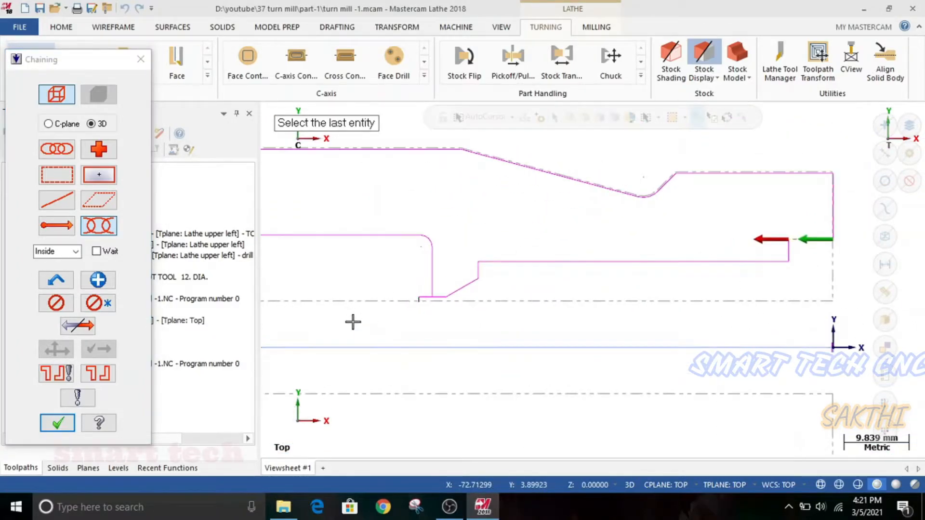
pyautogui.scroll(1, 448, 289)
pyautogui.click(436, 281)
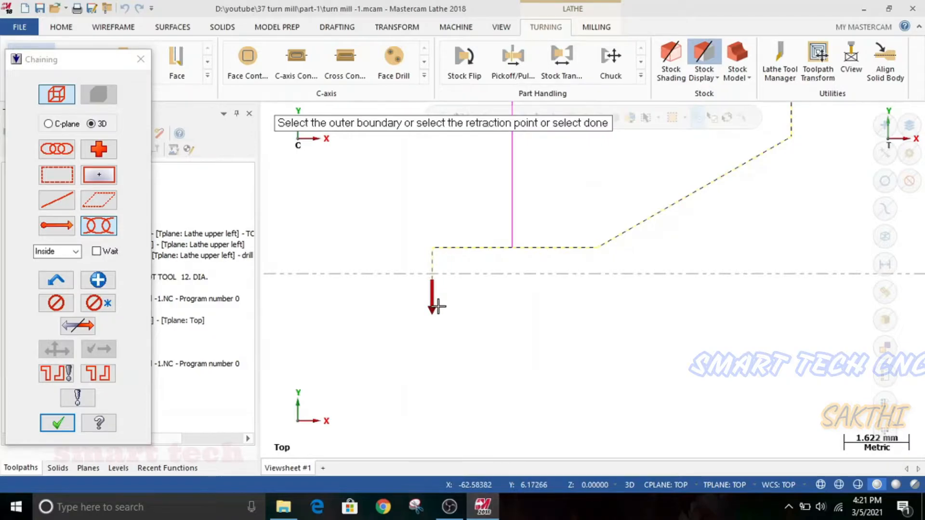
pyautogui.scroll(-5, 414, 275)
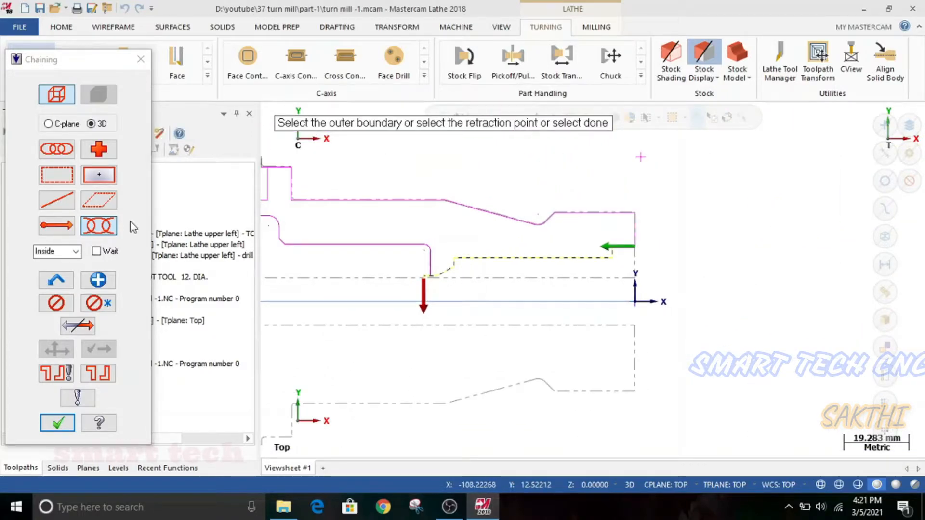
pyautogui.click(57, 425)
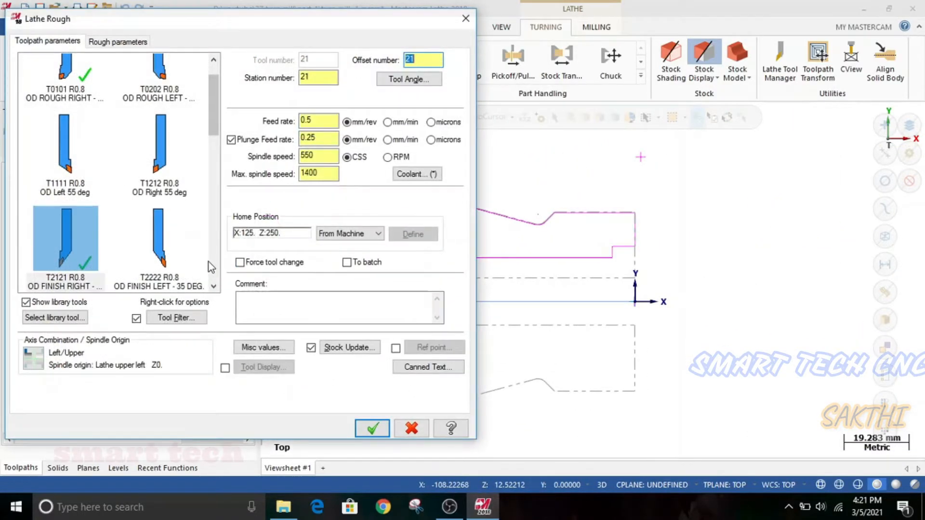
# Select the T8181 R0.4 ID finish 16 dia. 55 degree boring bar from the tool library and open its definition for editing
pyautogui.scroll(-3, 101, 245)
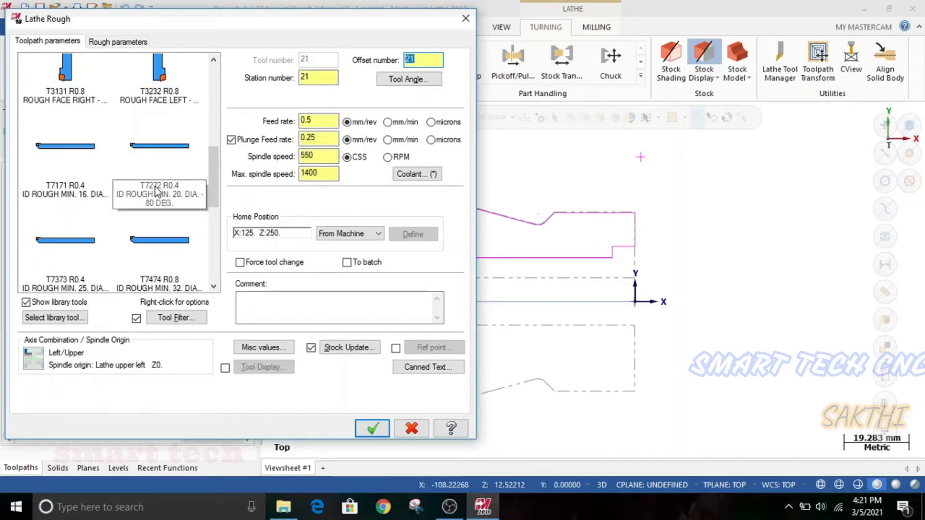
pyautogui.scroll(-2, 171, 251)
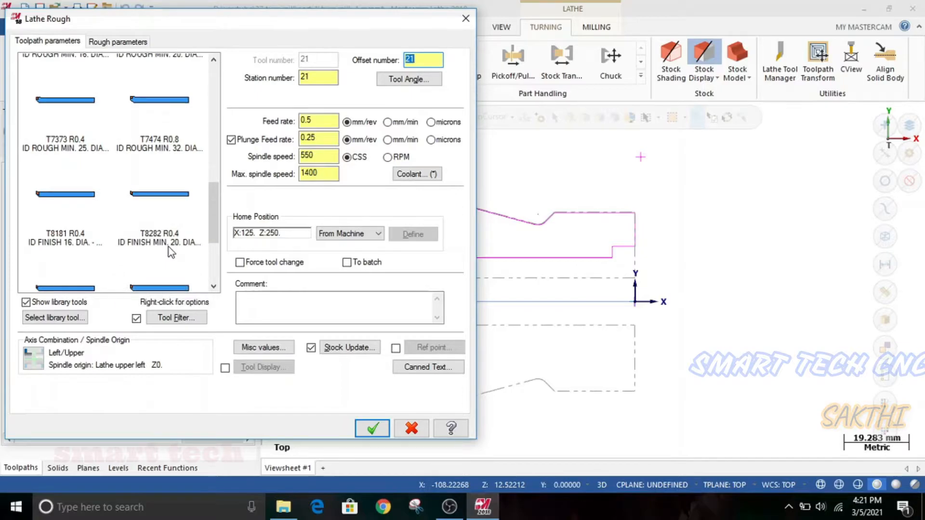
pyautogui.scroll(-1, 75, 226)
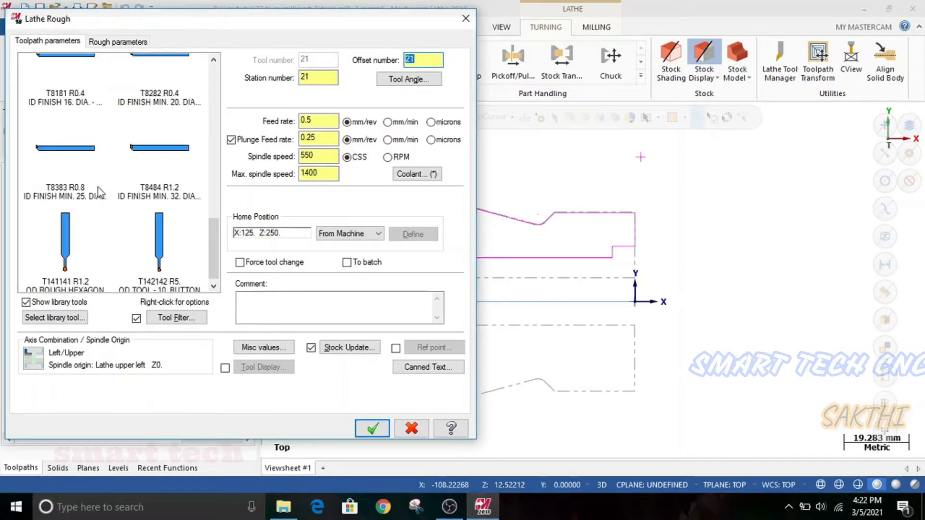
pyautogui.scroll(1, 98, 188)
pyautogui.scroll(1, 98, 188)
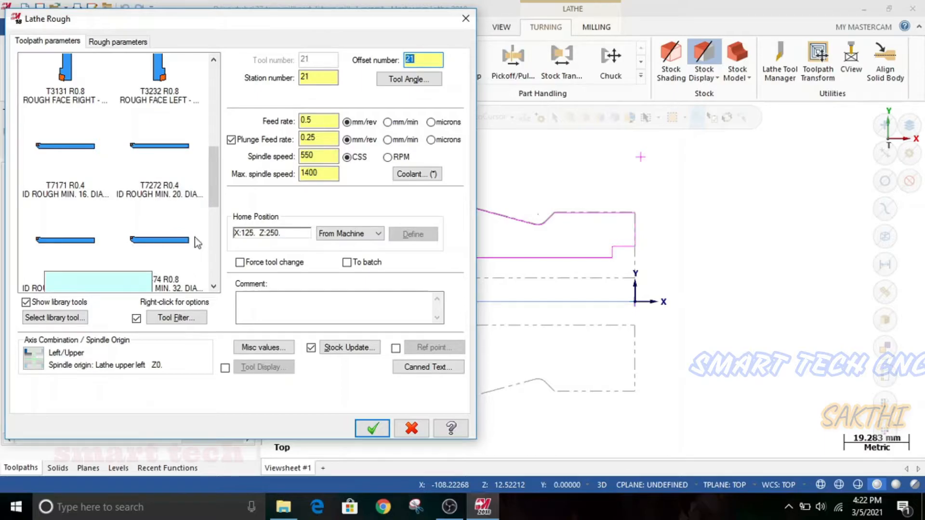
pyautogui.scroll(-1, 178, 221)
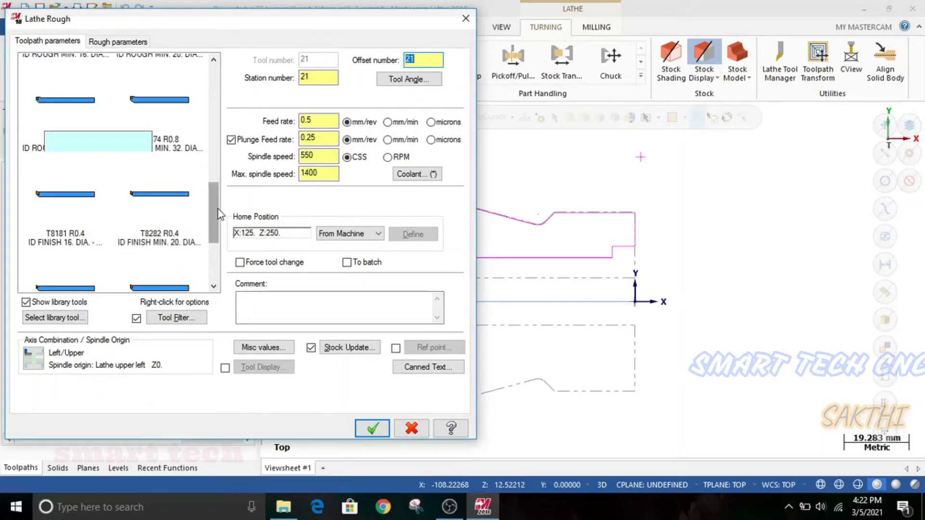
pyautogui.click(76, 219)
pyautogui.rightClick(76, 220)
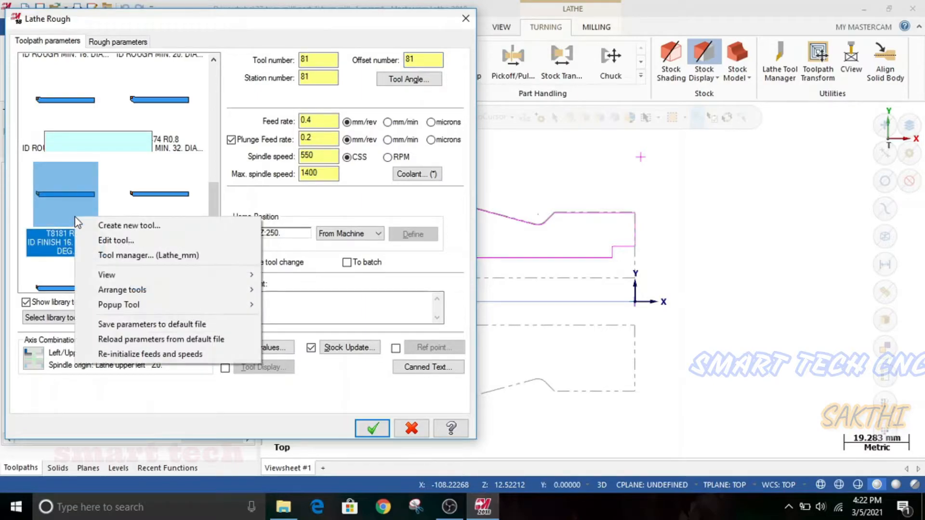
pyautogui.click(122, 240)
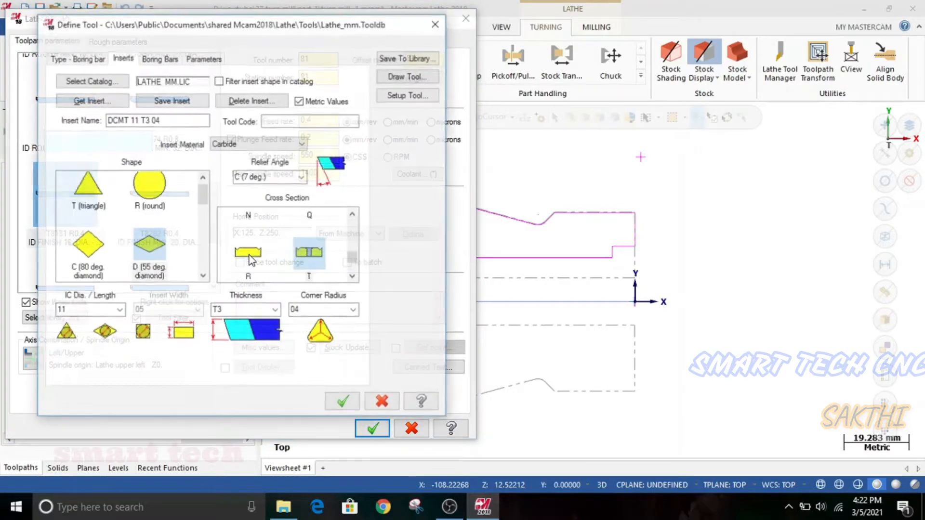
# Set the boring bar's holder dimension A to 10
pyautogui.click(159, 57)
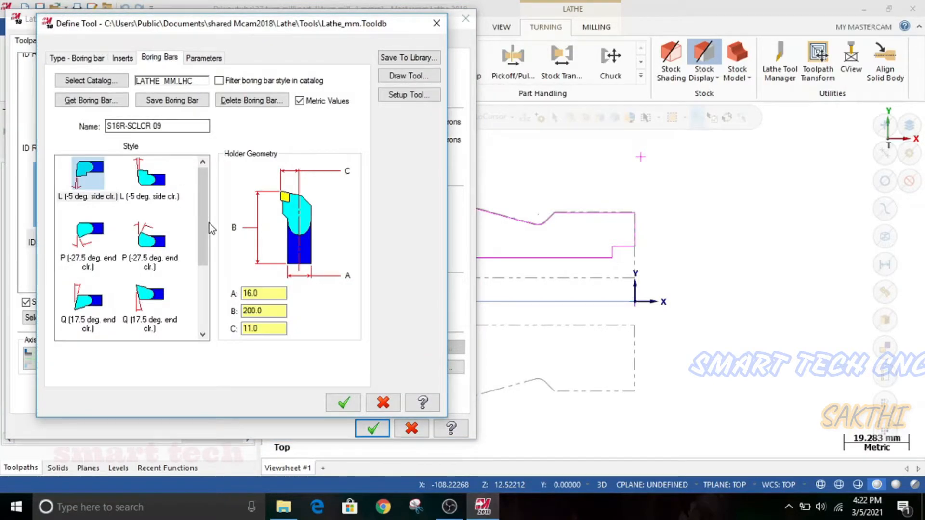
pyautogui.doubleClick(274, 294)
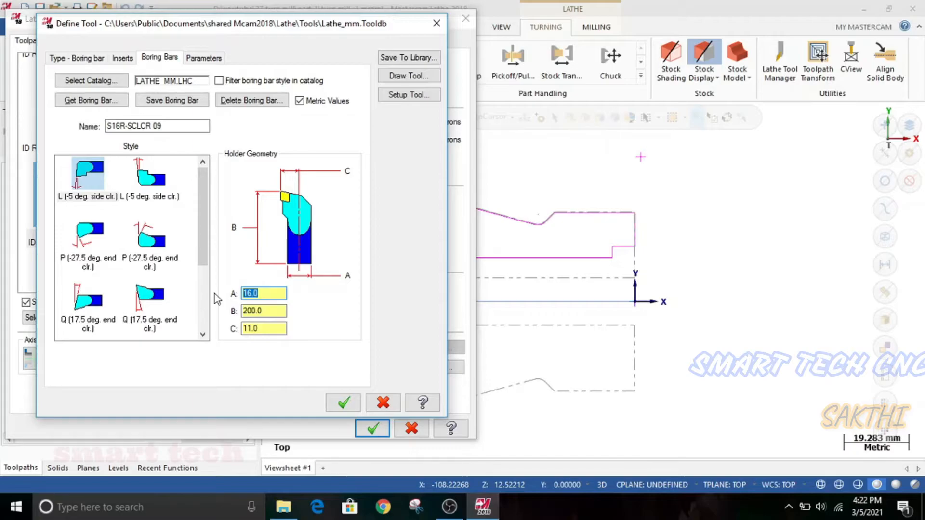
pyautogui.write('12')
pyautogui.press('Tab')
pyautogui.hotkey('shift', 'Tab')
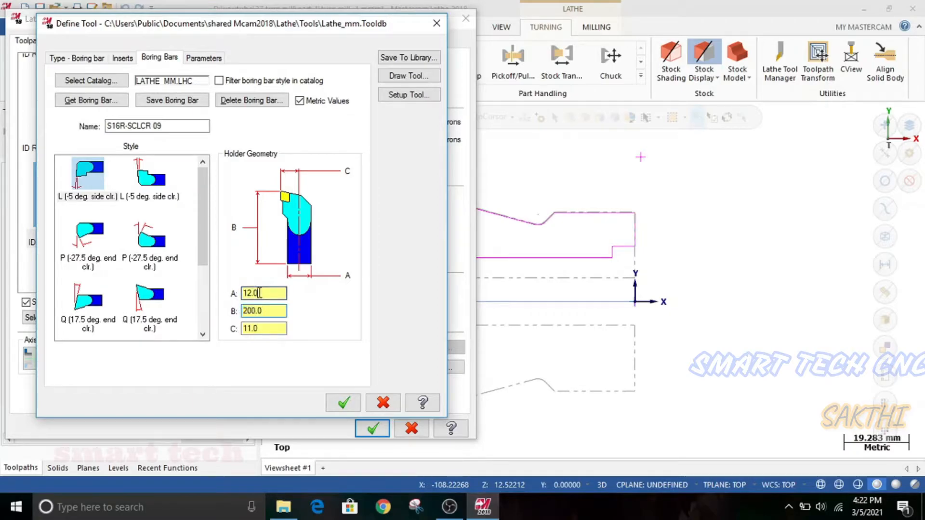
pyautogui.write('10')
pyautogui.press('Tab')
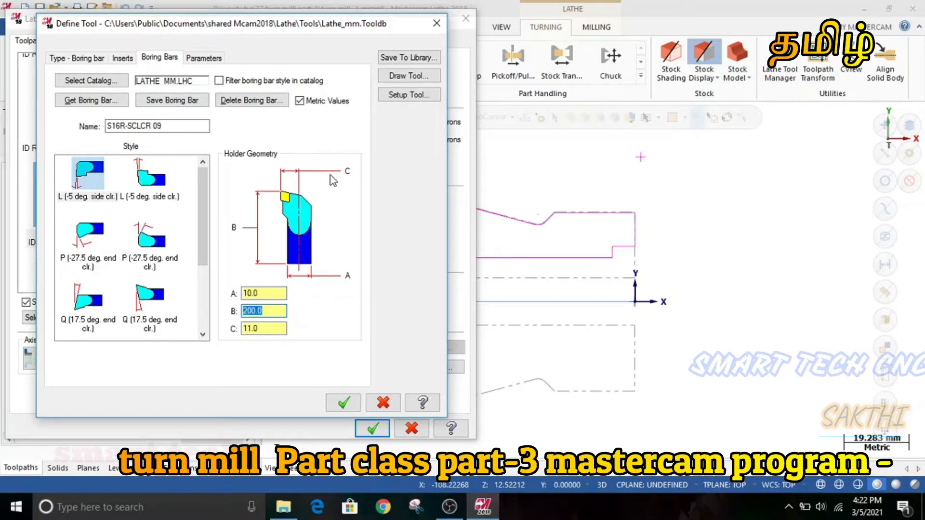
# Set the boring bar's holder dimension C to 7.5 and dimension B to 130
pyautogui.click(235, 328)
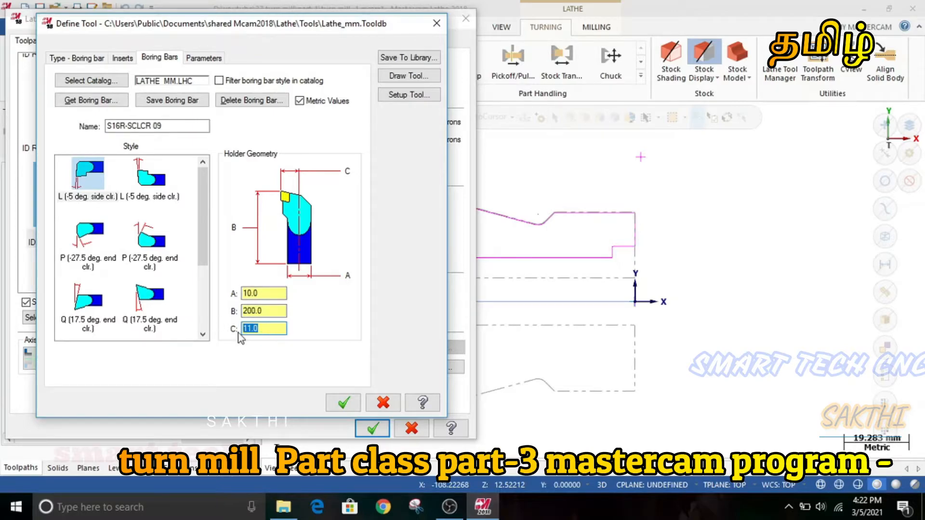
pyautogui.write('7.5')
pyautogui.hotkey('shift', 'Tab')
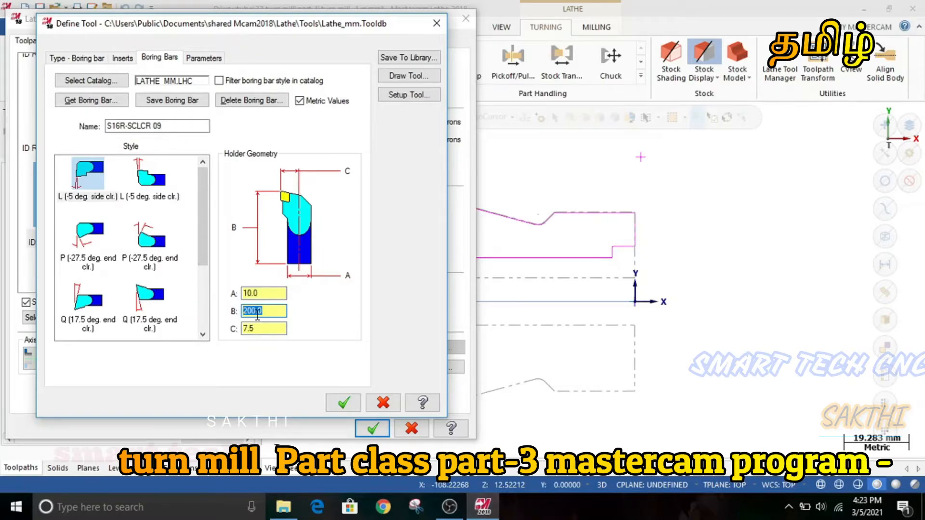
pyautogui.write('130')
pyautogui.click(266, 294)
# Set the insert's corner radius to 0.2
pyautogui.click(123, 59)
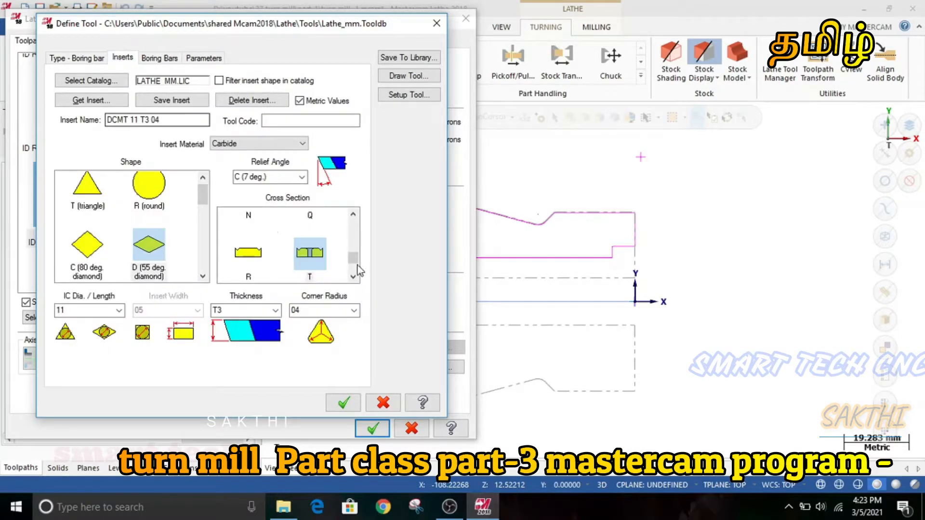
pyautogui.click(354, 311)
pyautogui.click(354, 312)
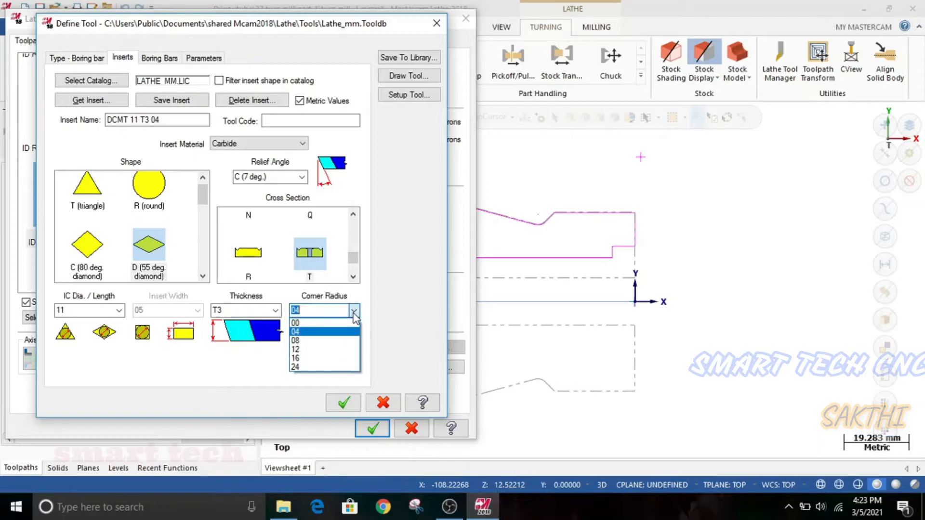
pyautogui.click(298, 323)
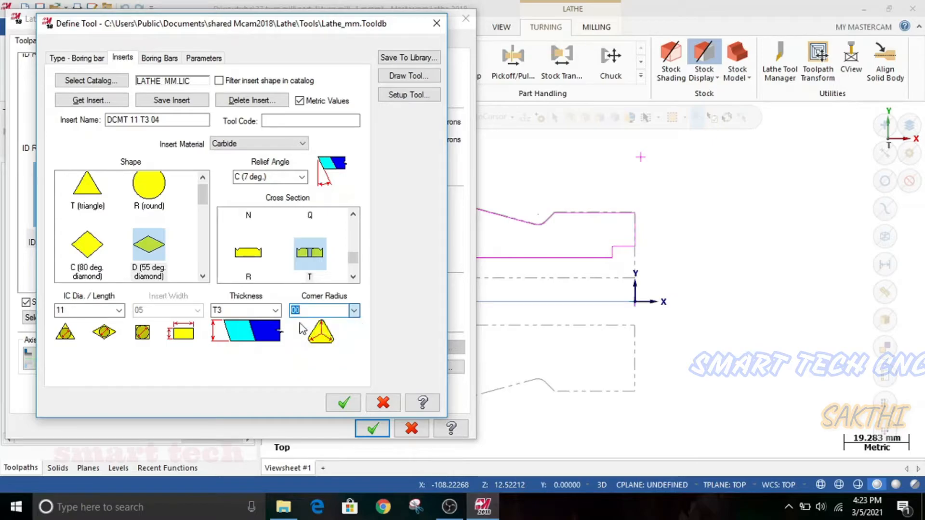
pyautogui.click(355, 311)
pyautogui.click(310, 310)
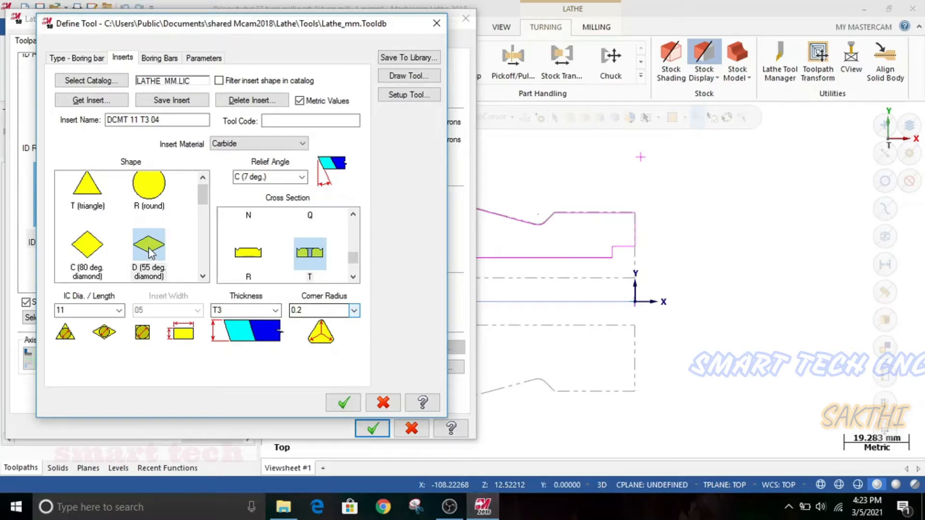
# Choose the V (35 deg. diamond) insert shape with thickness 02 and accept the tool definition
pyautogui.scroll(-2, 149, 250)
pyautogui.click(96, 251)
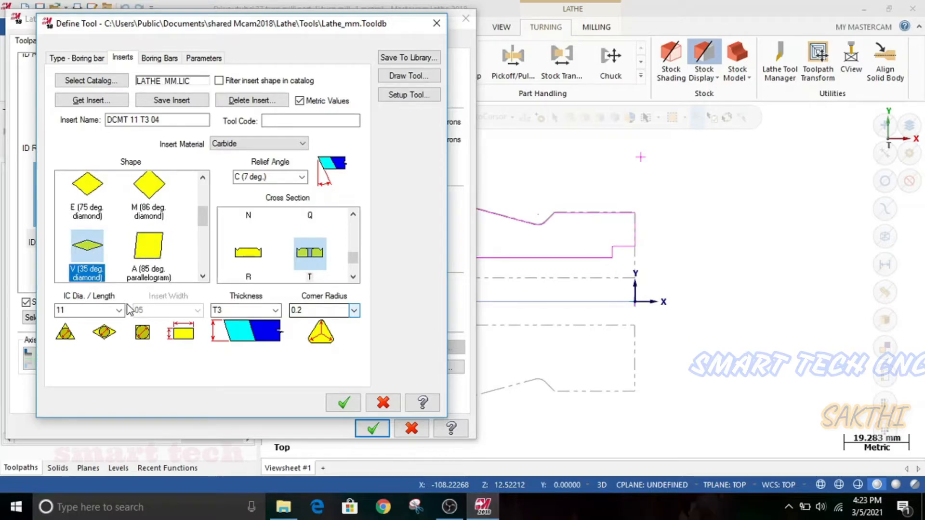
pyautogui.scroll(1, 145, 277)
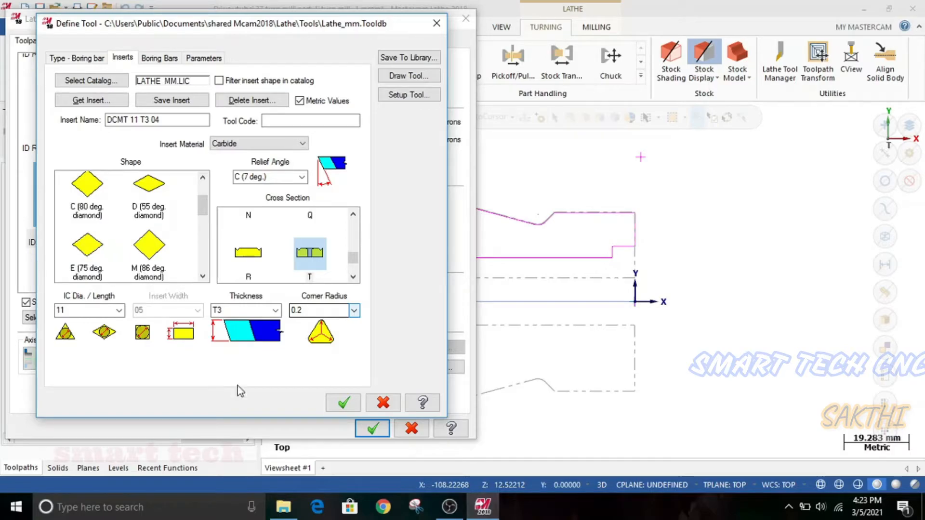
pyautogui.click(275, 310)
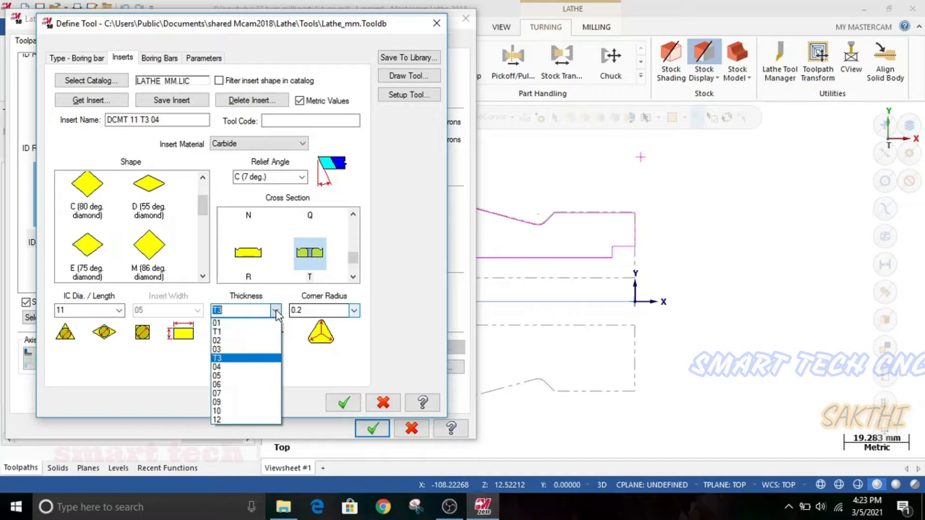
pyautogui.click(228, 341)
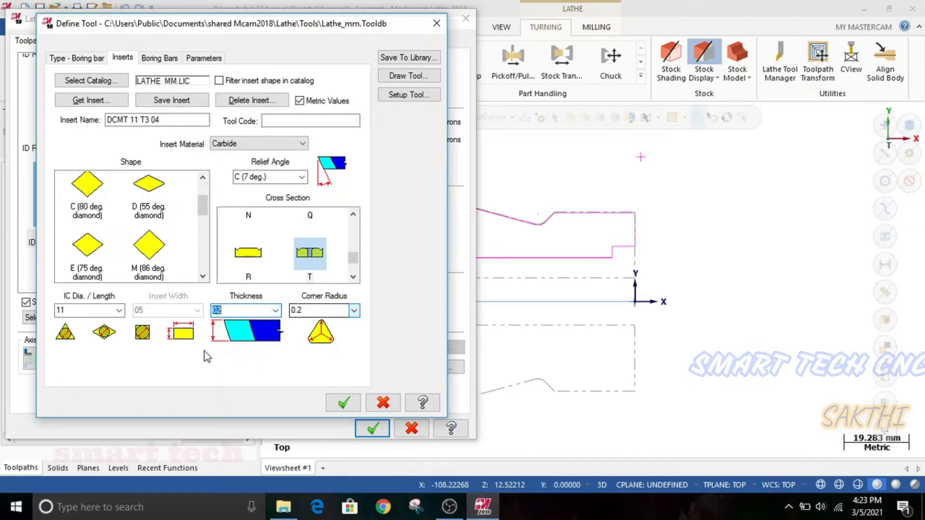
pyautogui.click(357, 410)
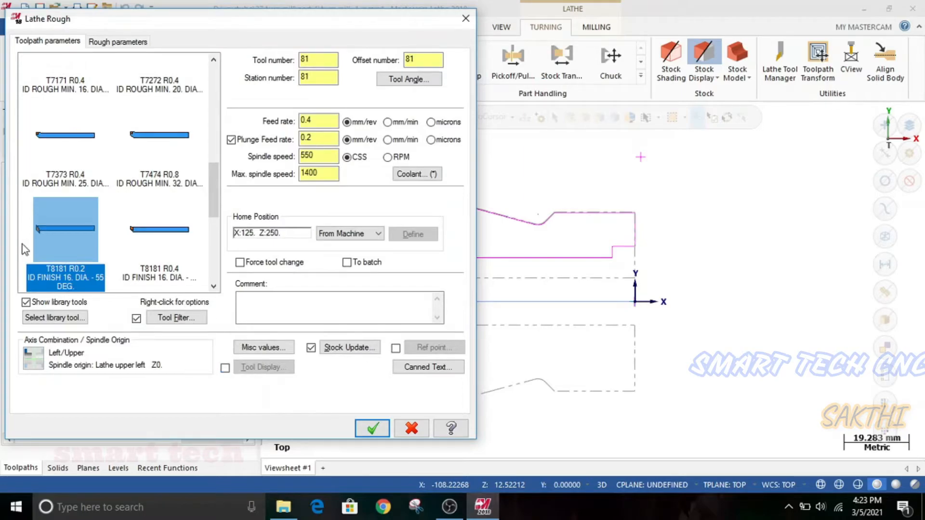
# Edit the T8181 R0.2 boring bar, setting its insert thickness to 03, and accept the tool definition
pyautogui.rightClick(50, 228)
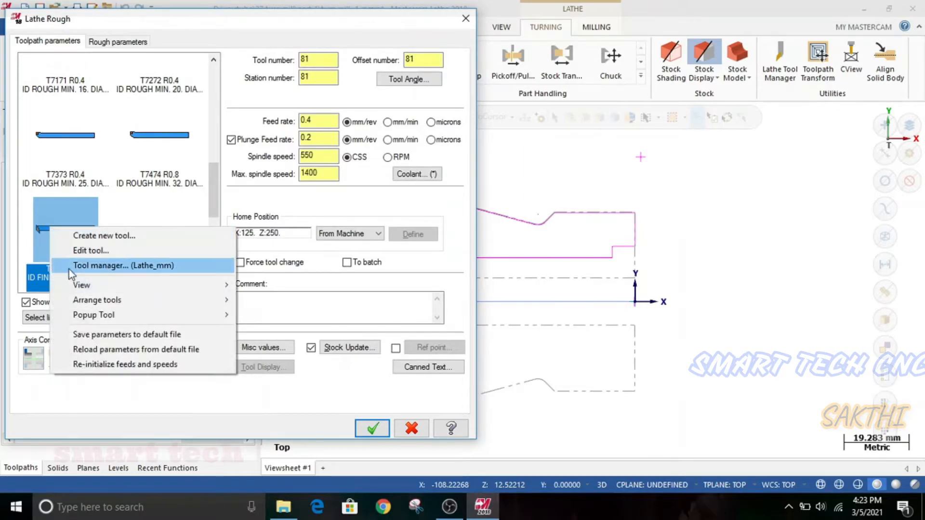
pyautogui.click(91, 251)
pyautogui.click(276, 311)
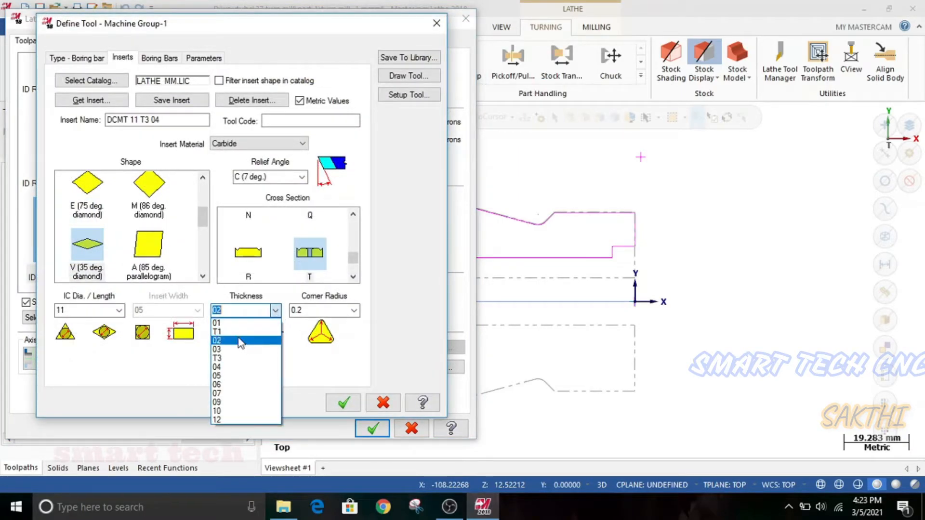
pyautogui.click(244, 329)
pyautogui.click(343, 404)
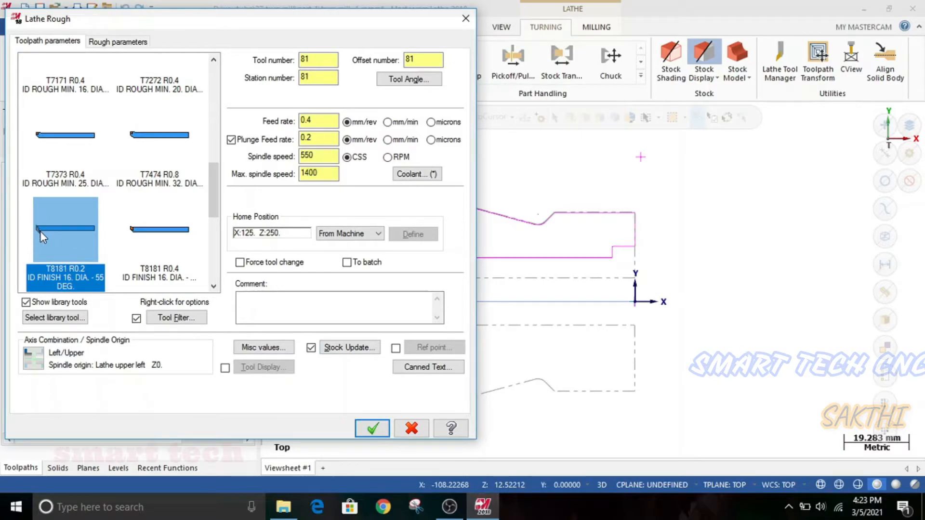
# Change the boring bar's insert shape to D (55 deg. diamond) and accept the tool definition
pyautogui.rightClick(51, 225)
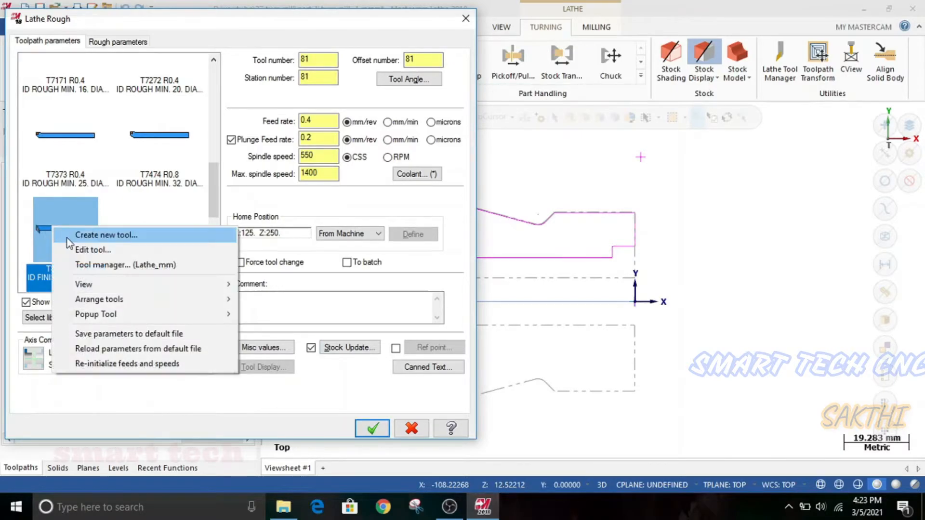
pyautogui.click(101, 248)
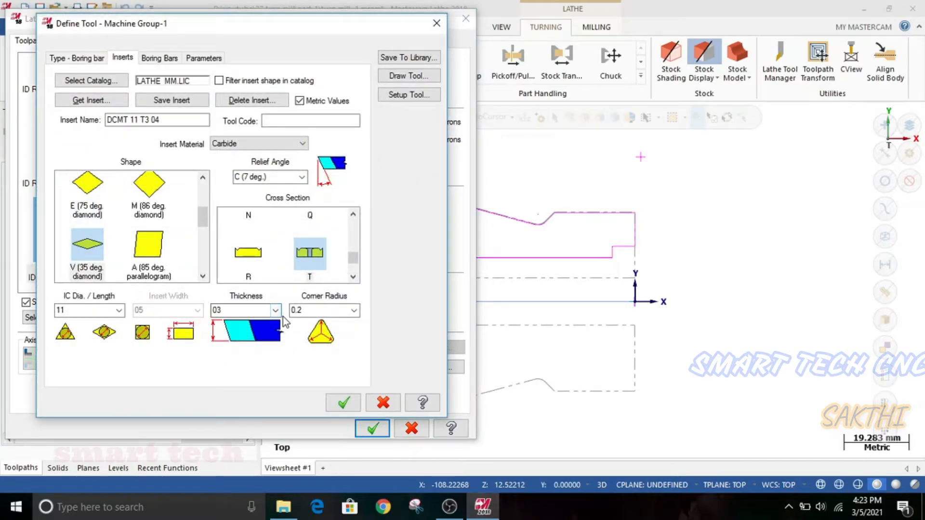
pyautogui.scroll(-1, 99, 241)
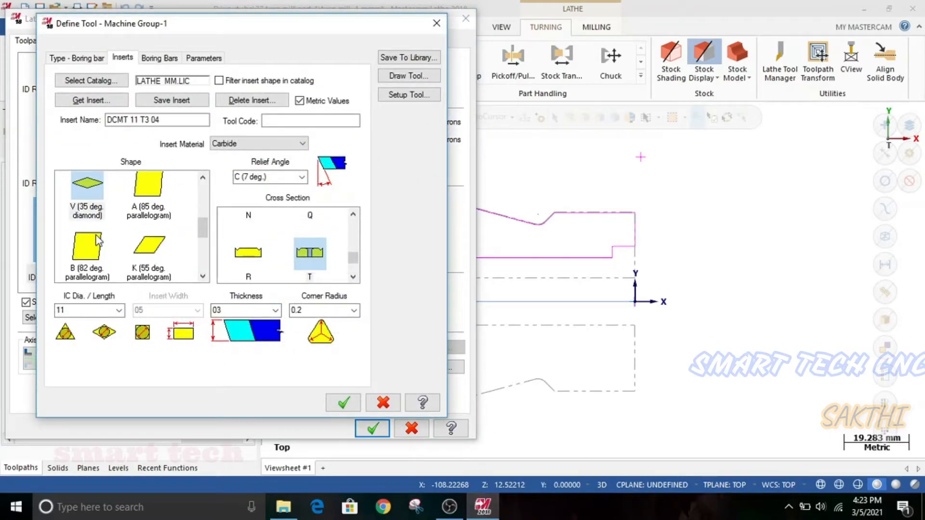
pyautogui.scroll(-1, 144, 223)
pyautogui.click(150, 216)
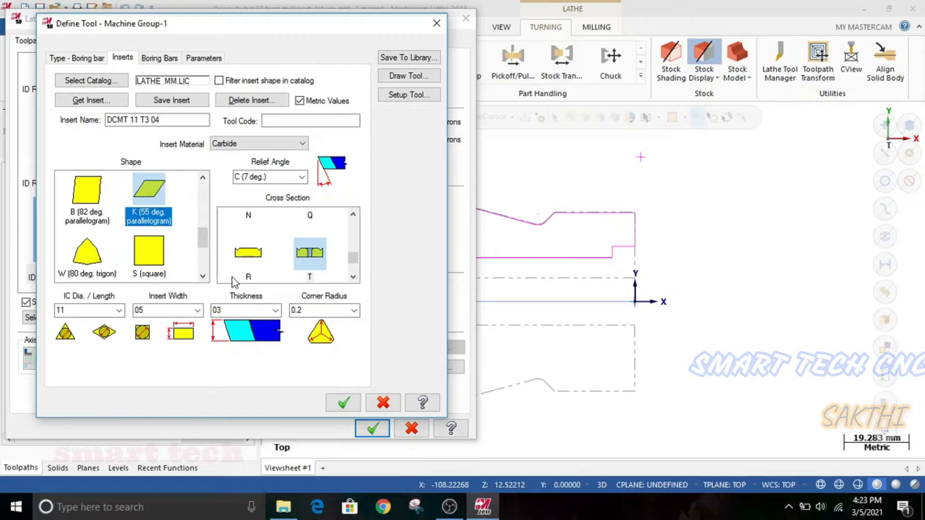
pyautogui.scroll(-2, 170, 259)
pyautogui.scroll(2, 171, 259)
pyautogui.scroll(2, 172, 258)
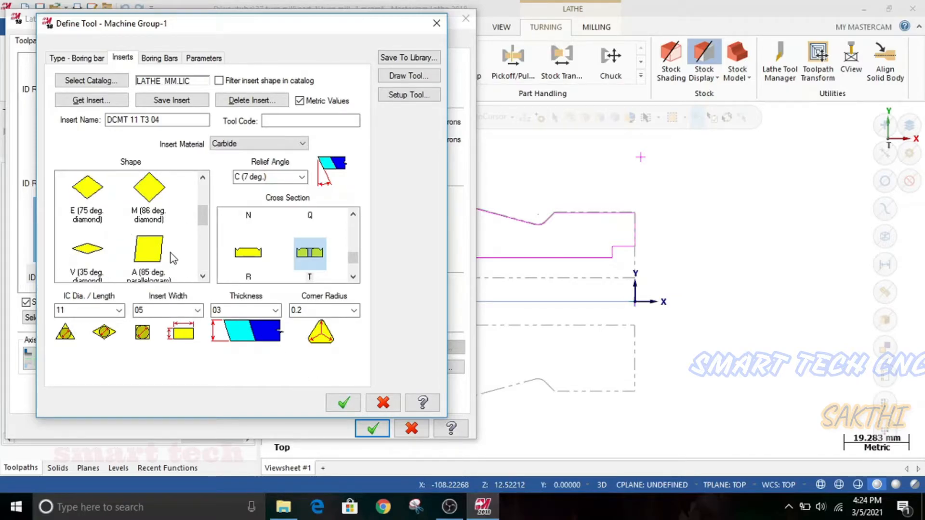
pyautogui.scroll(1, 172, 259)
pyautogui.click(153, 193)
pyautogui.click(343, 402)
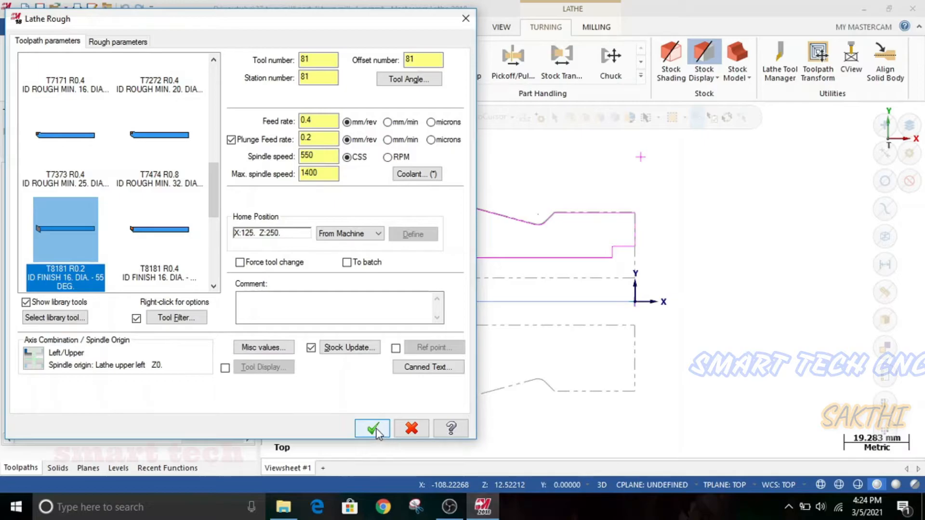
# Set the roughing depth of cut to 1.0 and try to generate the bore's Lathe Rough toolpath
pyautogui.click(100, 44)
pyautogui.doubleClick(256, 201)
pyautogui.doubleClick(364, 136)
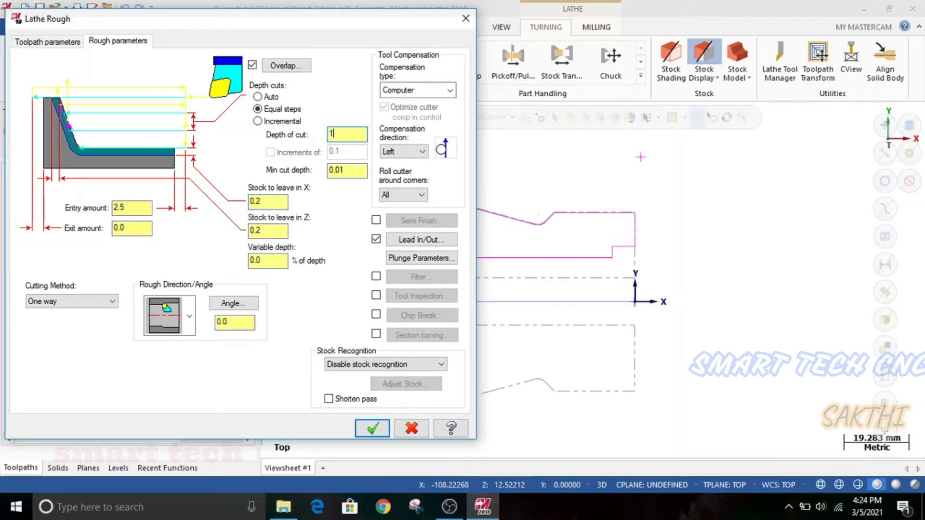
pyautogui.doubleClick(272, 203)
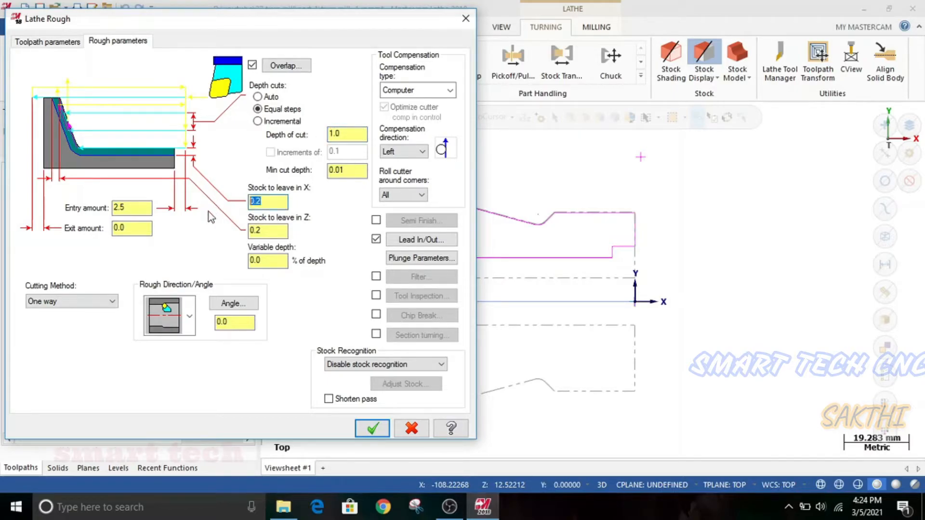
pyautogui.doubleClick(270, 233)
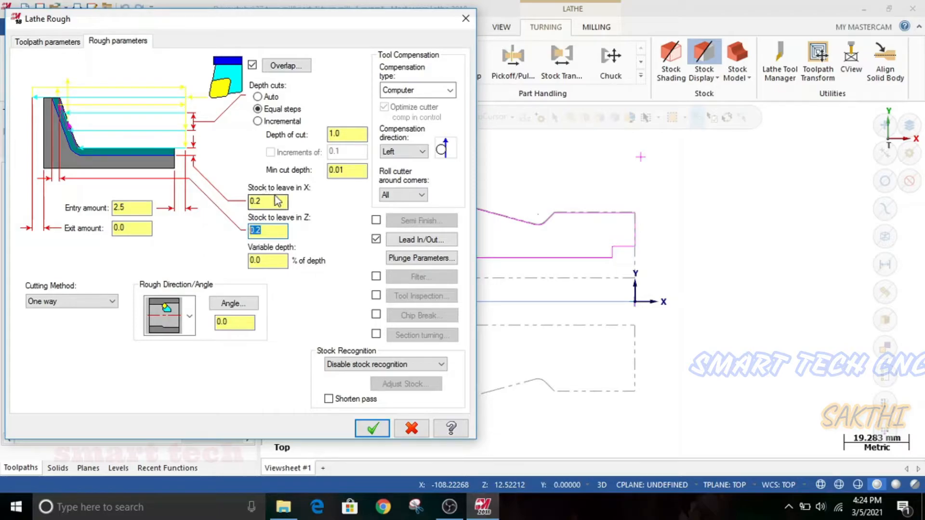
pyautogui.click(370, 429)
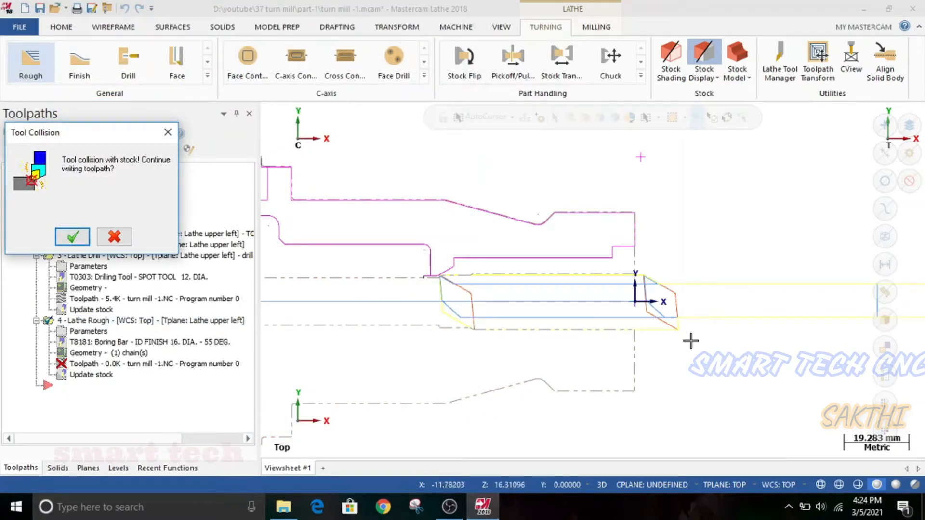
# Examine the boring bar's collision with the stock, reject the toolpath and discard the Lathe Rough operation
pyautogui.scroll(2, 694, 333)
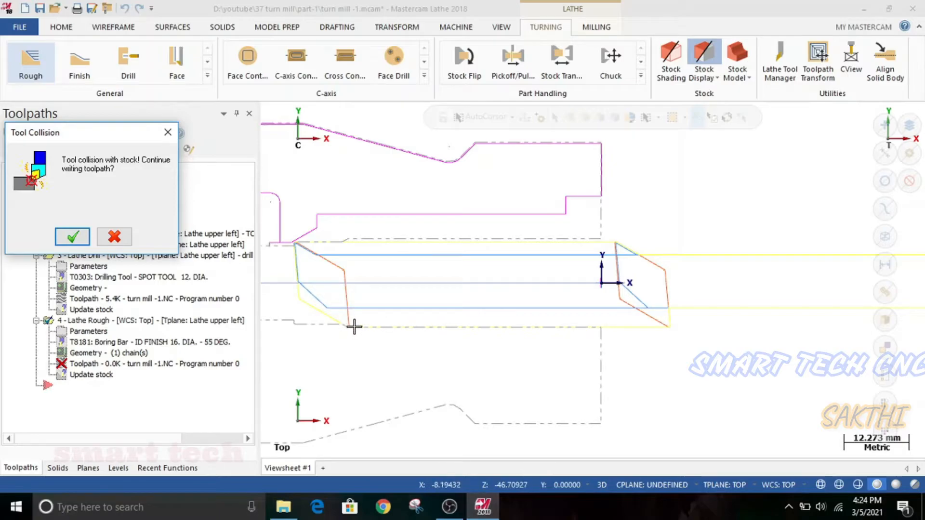
pyautogui.scroll(-8, 530, 316)
pyautogui.scroll(5, 369, 278)
pyautogui.scroll(3, 368, 278)
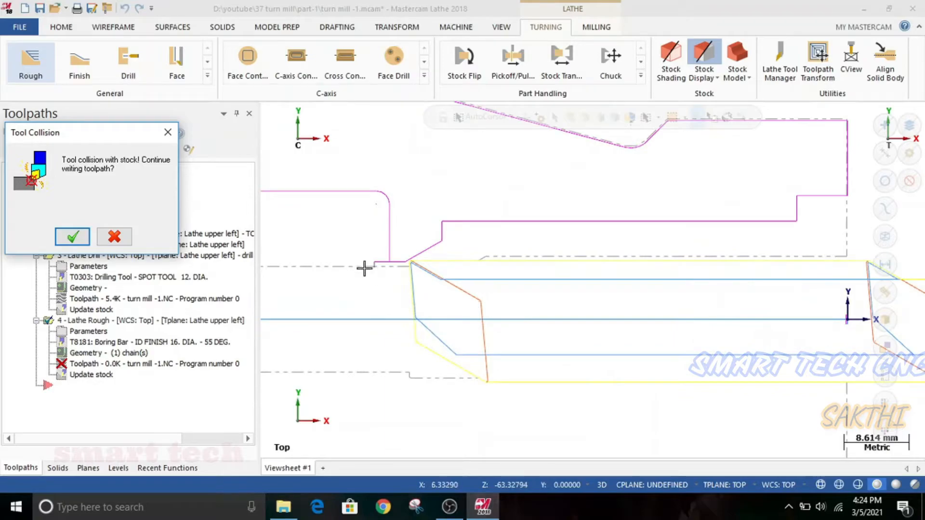
pyautogui.click(167, 135)
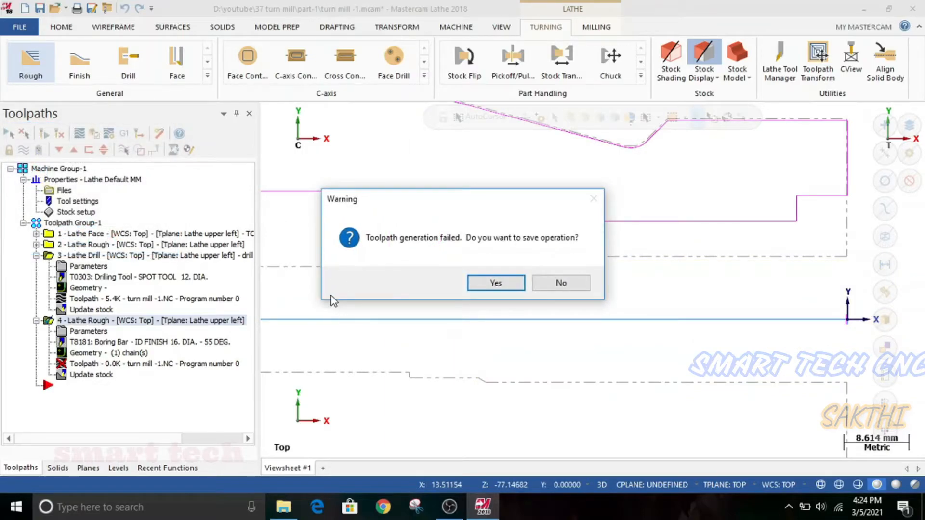
pyautogui.click(560, 286)
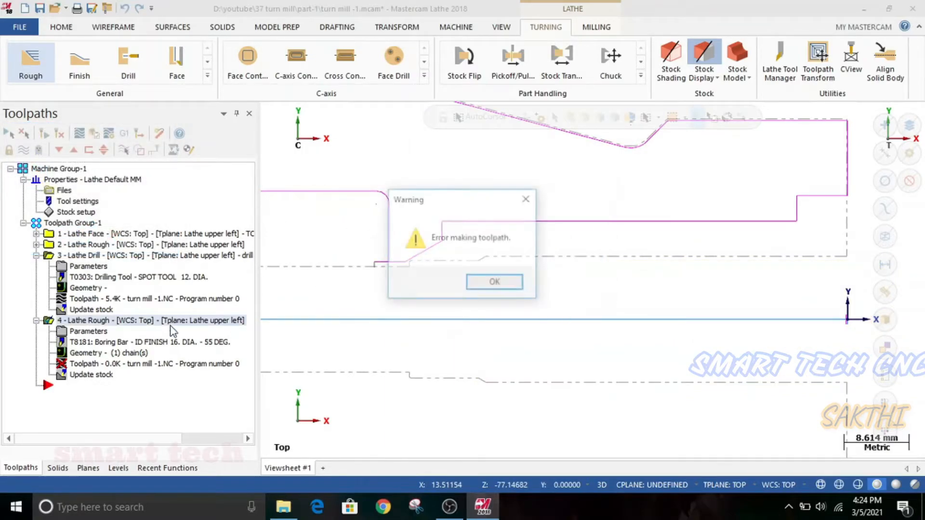
pyautogui.click(510, 283)
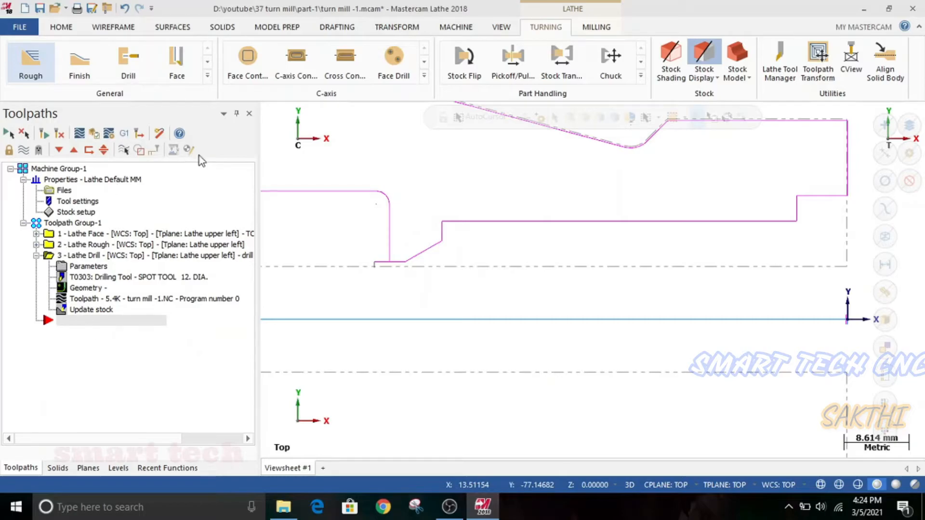
# Start a new Lathe Rough operation on the inner bore profile, chained from the front step to the taper, with boring bar T8181 R0.2
pyautogui.click(27, 57)
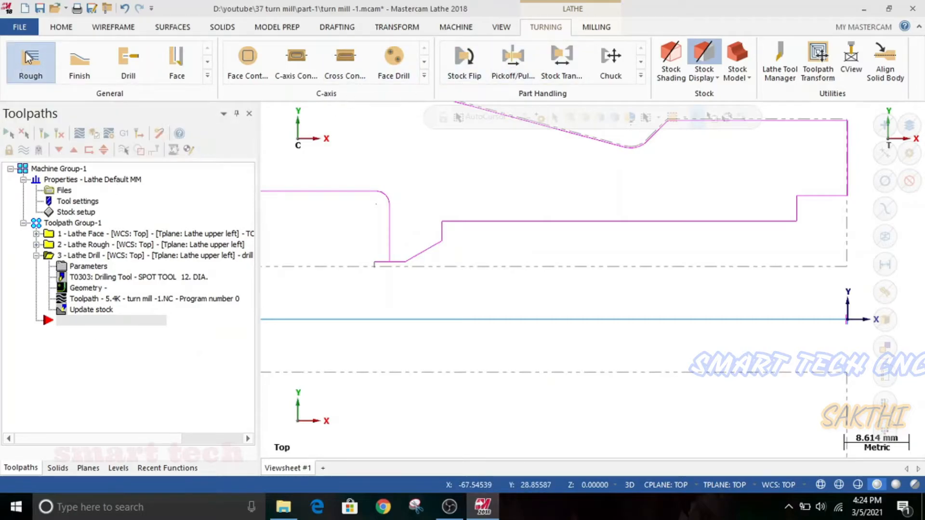
pyautogui.click(834, 196)
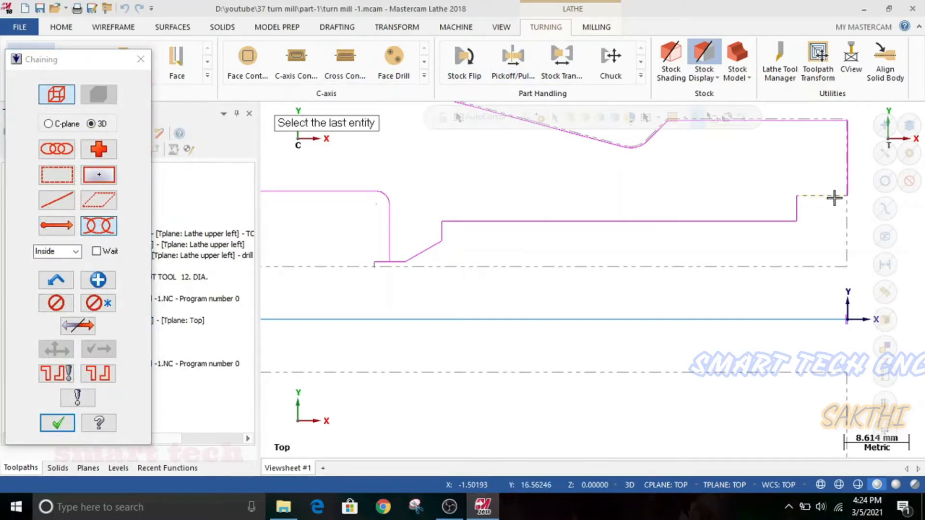
pyautogui.click(416, 260)
pyautogui.click(57, 423)
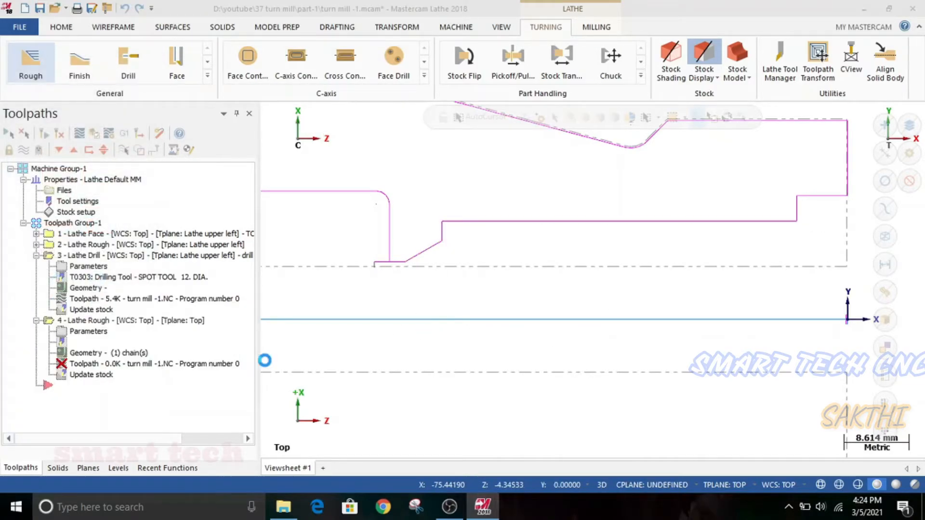
pyautogui.scroll(-5, 78, 232)
pyautogui.click(78, 232)
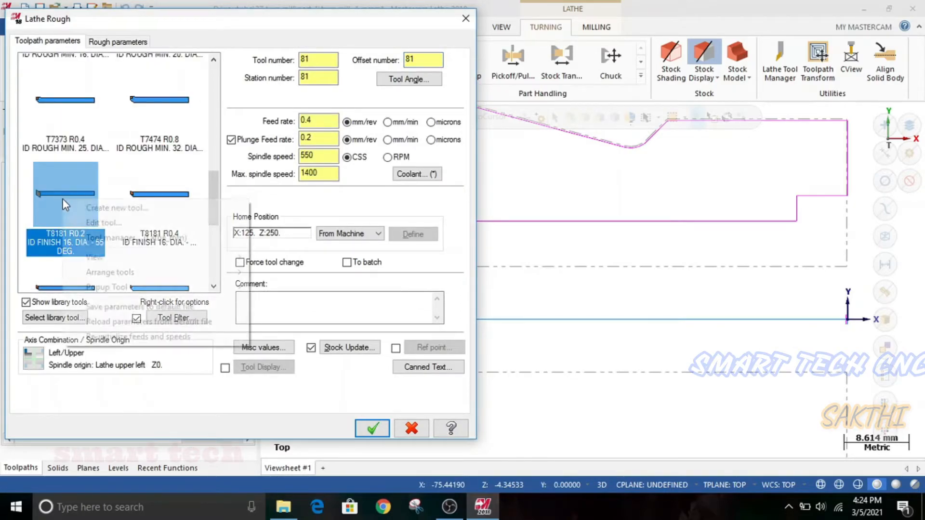
# Set the boring bar insert's IC diameter/length to 08 and accept the tool definition
pyautogui.rightClick(63, 199)
pyautogui.click(99, 224)
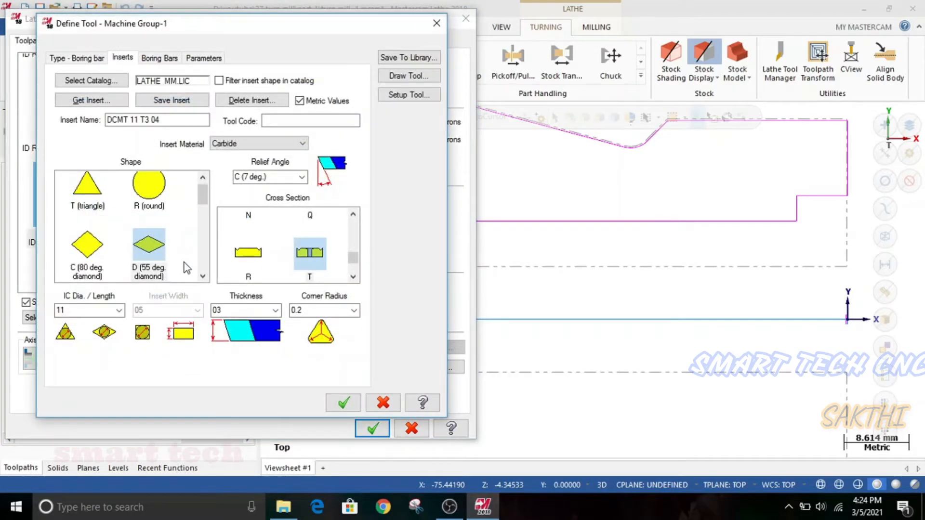
pyautogui.click(119, 311)
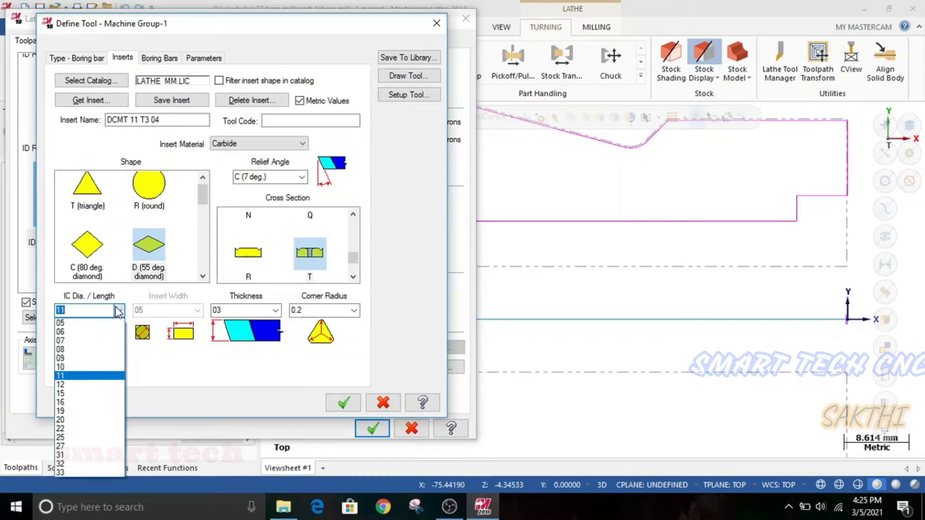
pyautogui.click(124, 362)
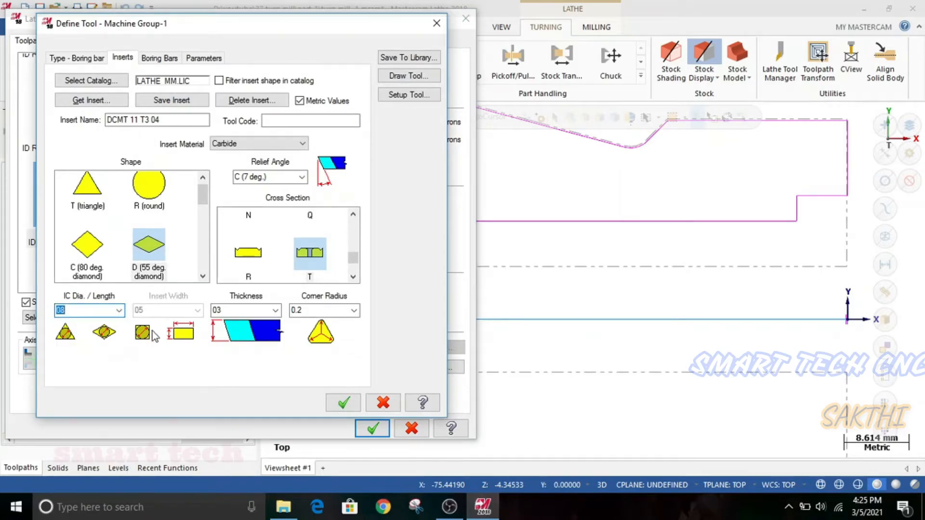
pyautogui.click(343, 403)
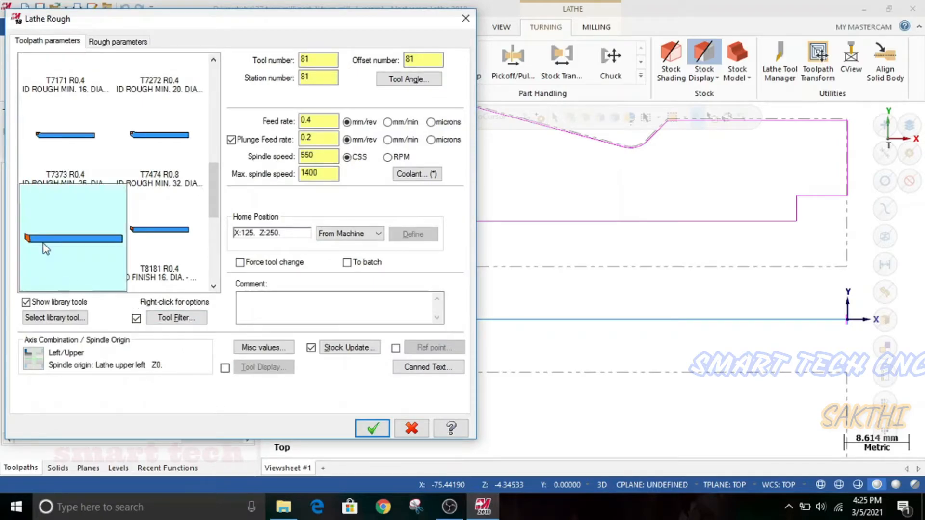
# Set the boring bar insert's IC diameter/length to 07 and accept the tool definition
pyautogui.rightClick(62, 241)
pyautogui.click(103, 264)
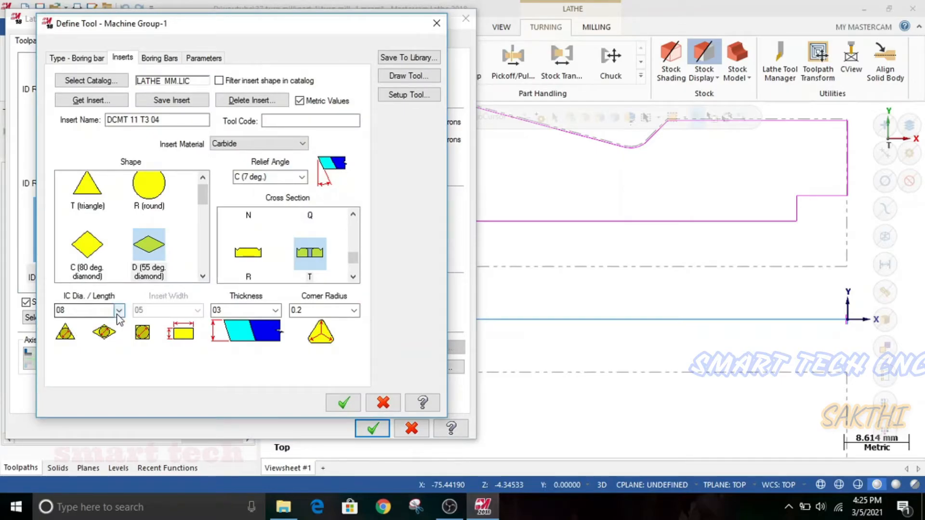
pyautogui.click(118, 311)
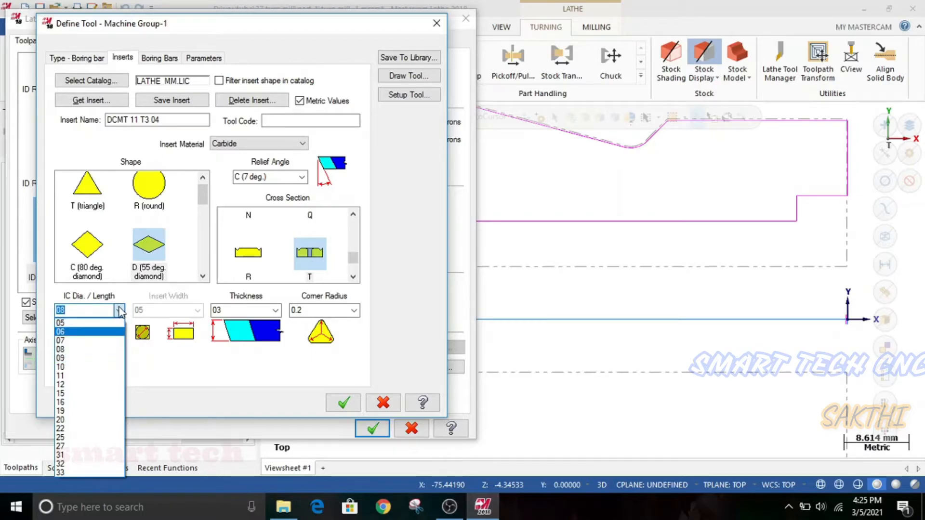
pyautogui.click(73, 351)
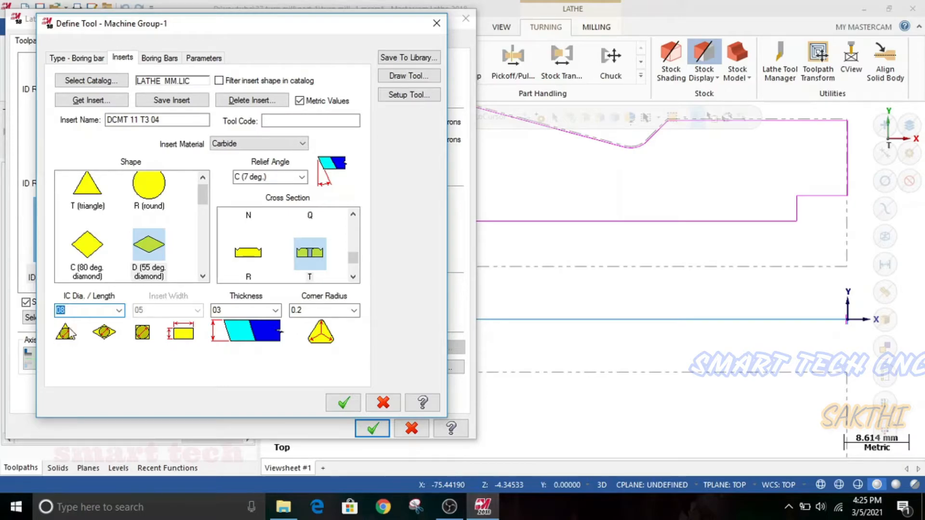
pyautogui.click(123, 310)
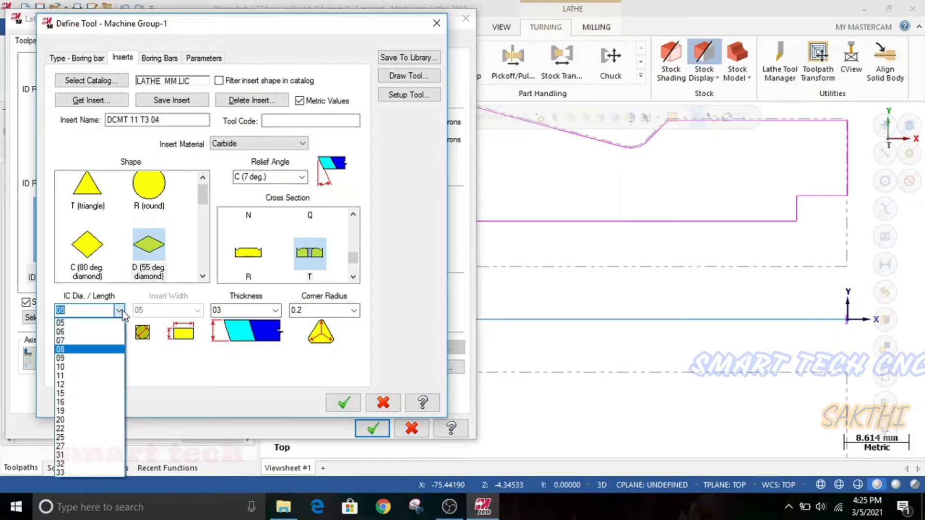
pyautogui.click(60, 341)
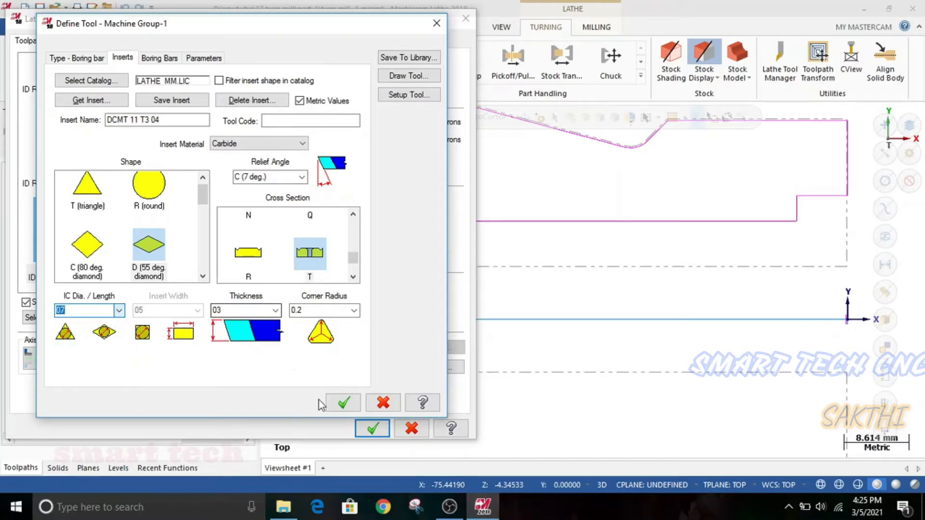
pyautogui.click(343, 403)
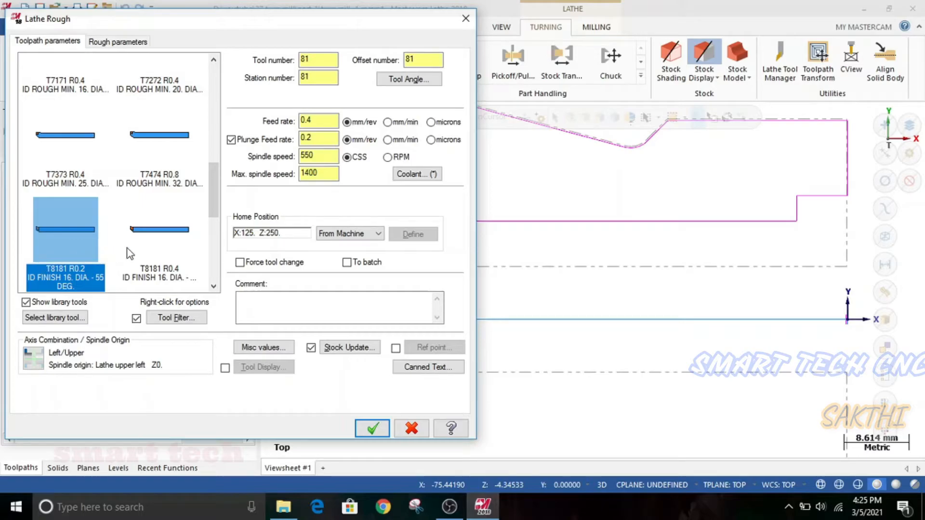
# Accept the existing rough parameters and generate the Lathe Rough toolpath for the inner bore
pyautogui.click(110, 41)
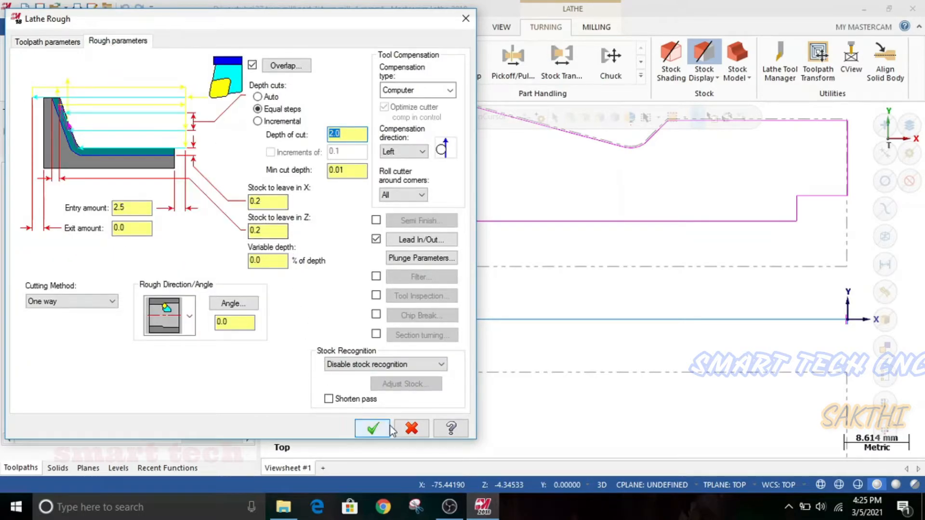
pyautogui.click(373, 428)
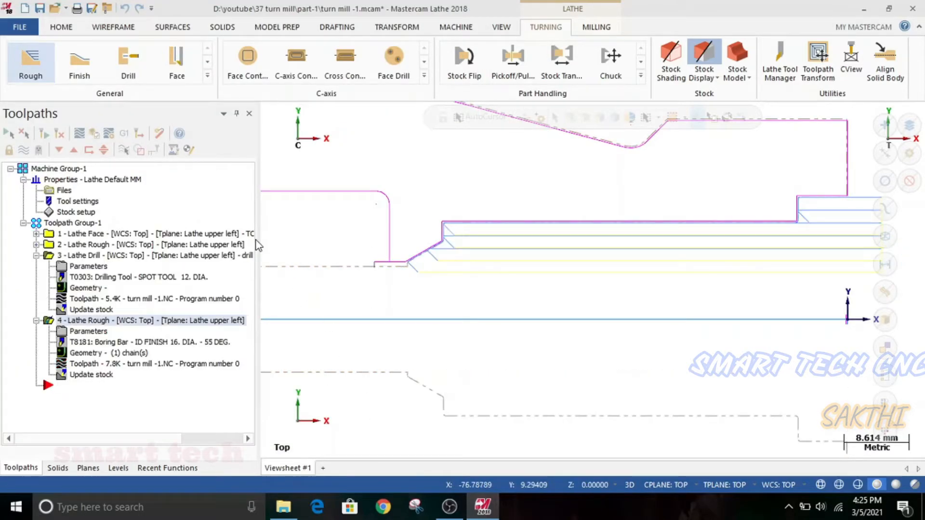
pyautogui.scroll(-4, 383, 317)
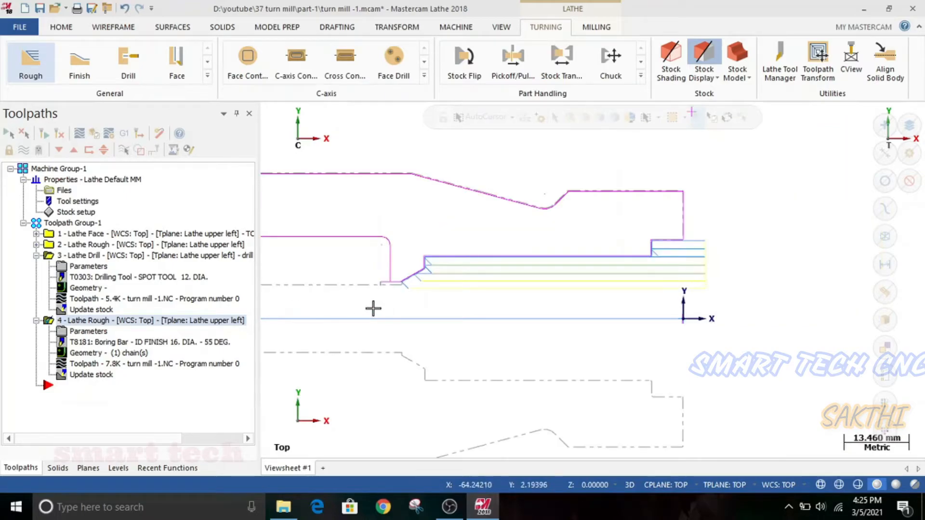
# Discard the existing chain of the inner bore's Lathe Rough operation and start rechaining its geometry
pyautogui.scroll(3, 419, 314)
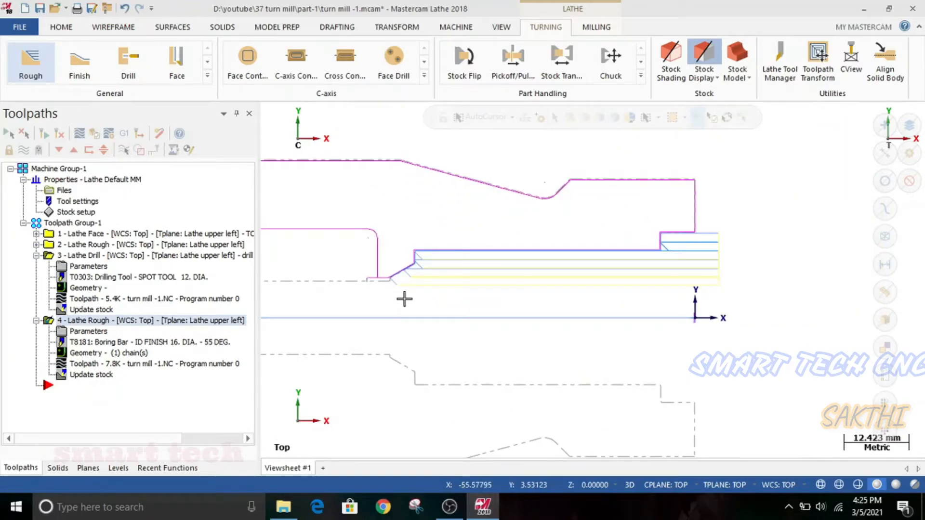
pyautogui.scroll(3, 381, 289)
pyautogui.scroll(3, 359, 279)
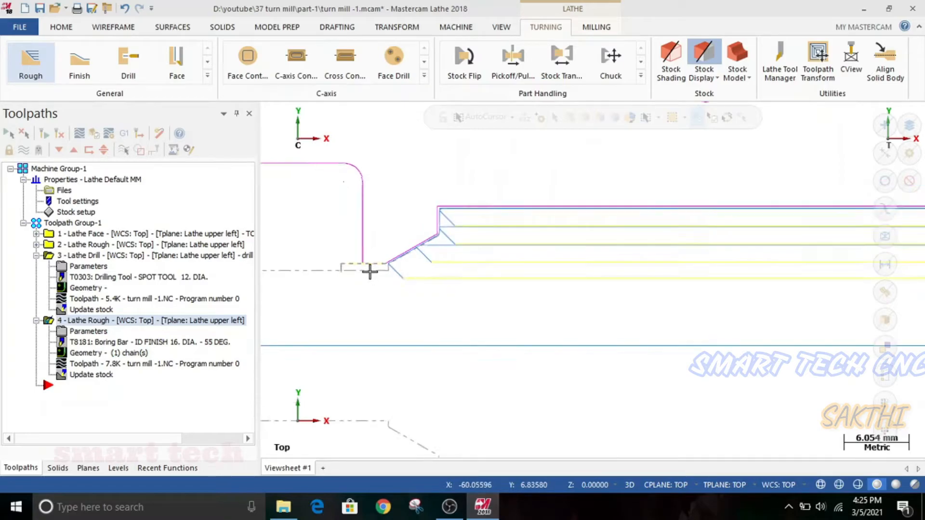
pyautogui.scroll(-2, 330, 275)
pyautogui.scroll(-4, 394, 273)
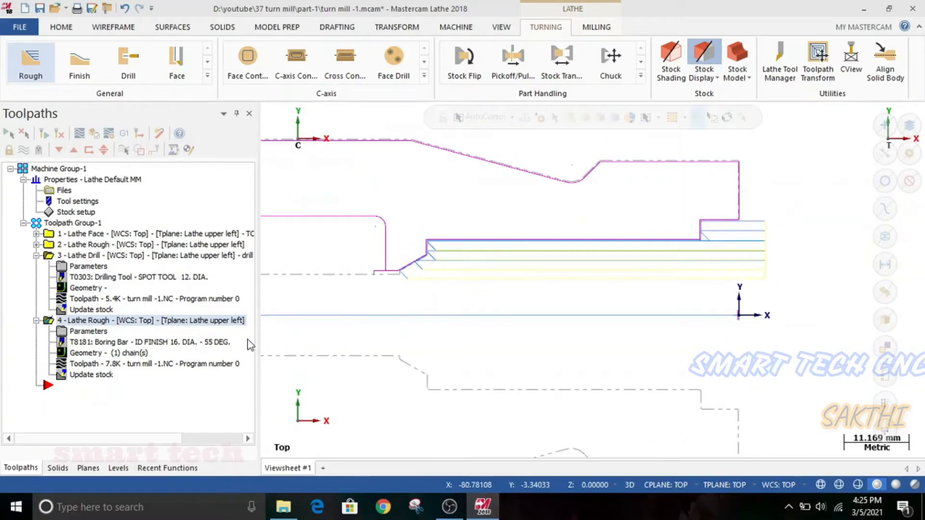
pyautogui.click(94, 354)
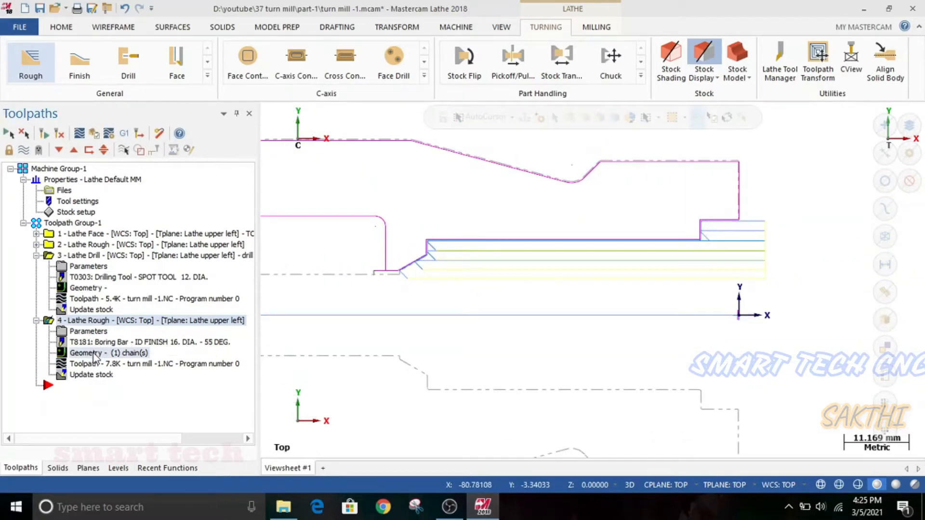
pyautogui.click(44, 155)
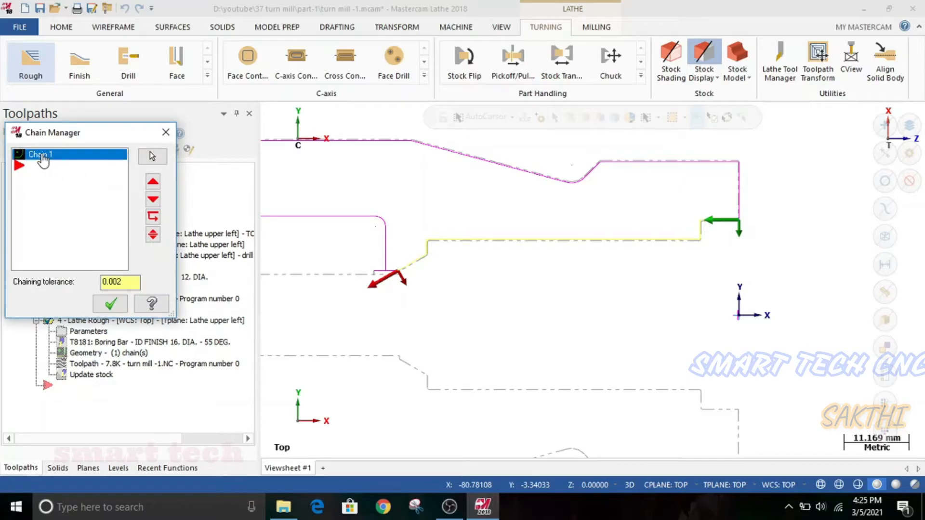
pyautogui.rightClick(44, 162)
pyautogui.click(110, 197)
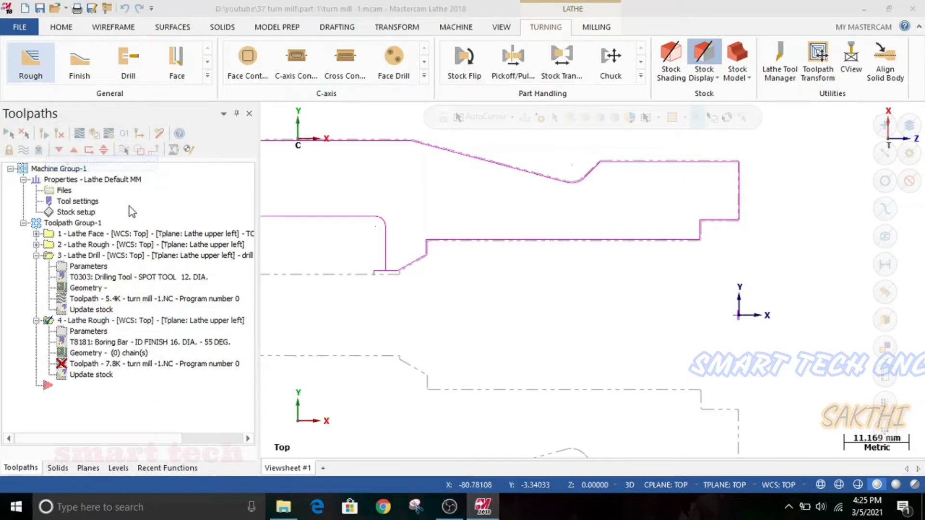
# Chain the inner bore from the front step through the taper to the end of the short land behind it, and accept the chain
pyautogui.scroll(3, 737, 231)
pyautogui.click(730, 216)
pyautogui.scroll(-3, 685, 272)
pyautogui.scroll(3, 458, 279)
pyautogui.click(484, 309)
pyautogui.scroll(-2, 392, 266)
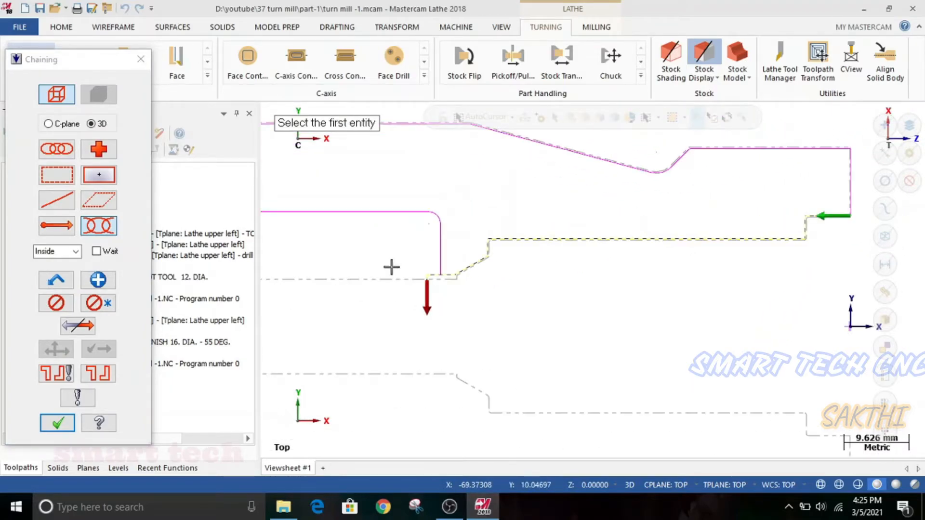
pyautogui.click(57, 423)
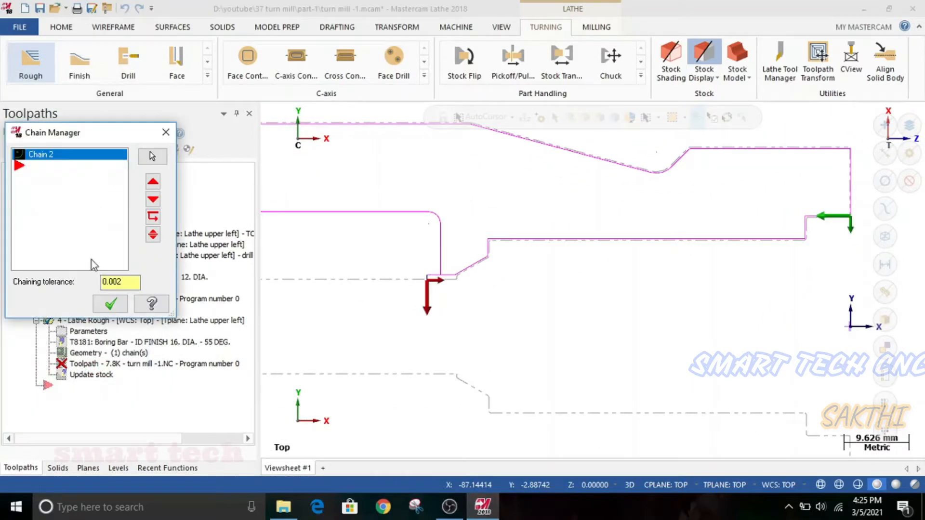
pyautogui.click(110, 304)
# Set the Lathe Rough operation's lead-in entry vector length to 0.5
pyautogui.click(94, 331)
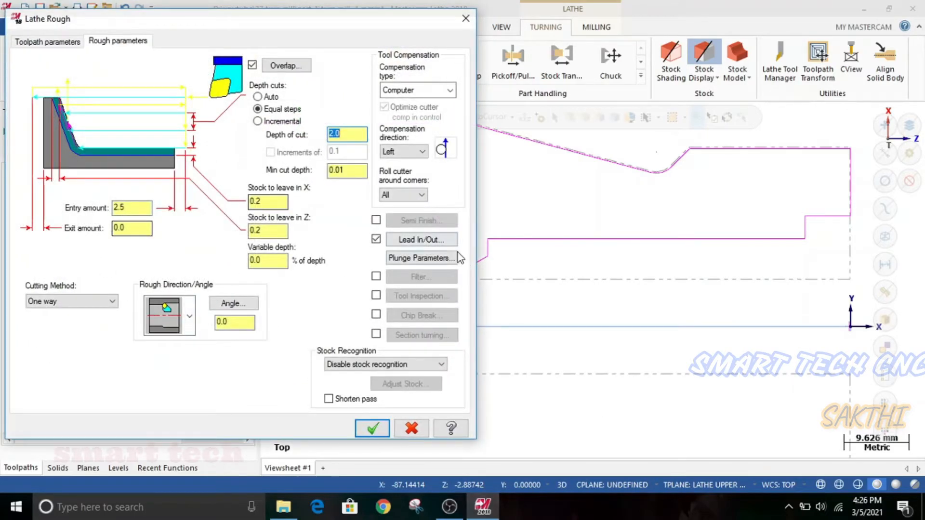
pyautogui.click(420, 239)
pyautogui.moveTo(254, 272); pyautogui.dragTo(196, 270)
pyautogui.write('0.5')
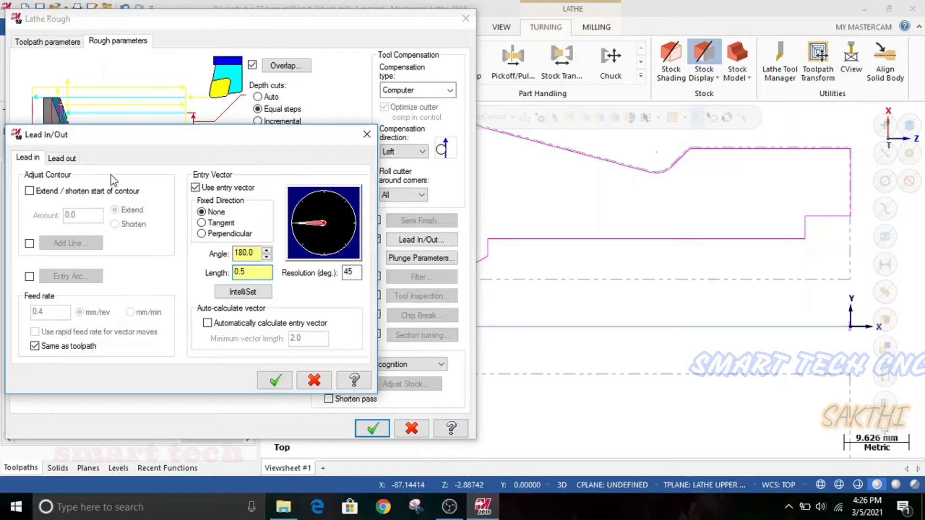
# Shorten the lead-out exit vector and regenerate the inner bore's Lathe Rough toolpath
pyautogui.click(62, 158)
pyautogui.moveTo(256, 272); pyautogui.dragTo(201, 274)
pyautogui.write('0.2')
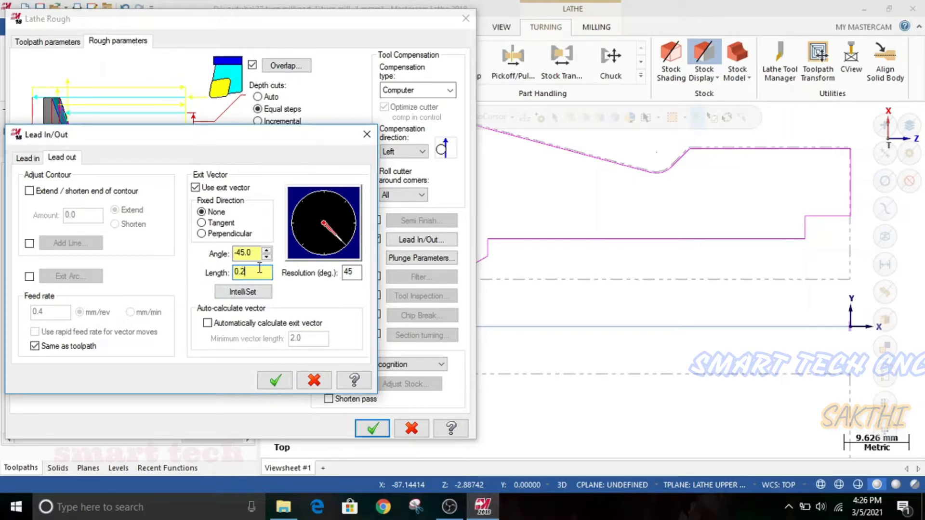
pyautogui.moveTo(255, 271); pyautogui.dragTo(210, 277)
pyautogui.write('0.')
pyautogui.click(267, 383)
pyautogui.click(371, 428)
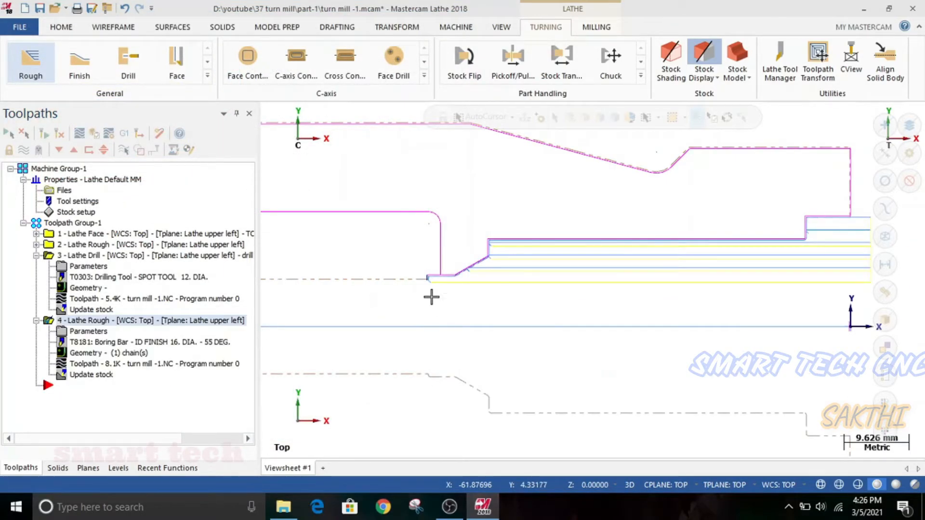
# Inspect the regenerated bore passes and briefly bring up the backplot of the Lathe Rough operation
pyautogui.scroll(-3, 339, 264)
pyautogui.scroll(4, 418, 287)
pyautogui.scroll(-3, 447, 293)
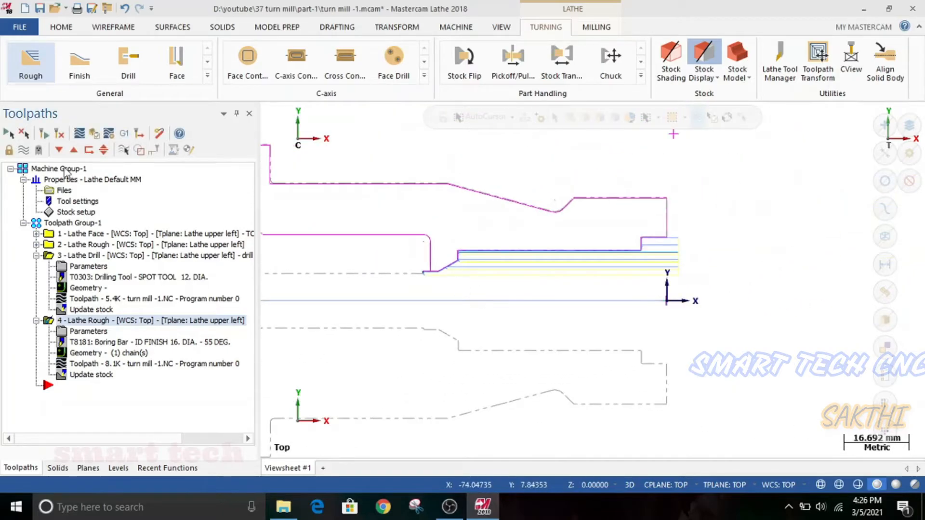
pyautogui.click(80, 133)
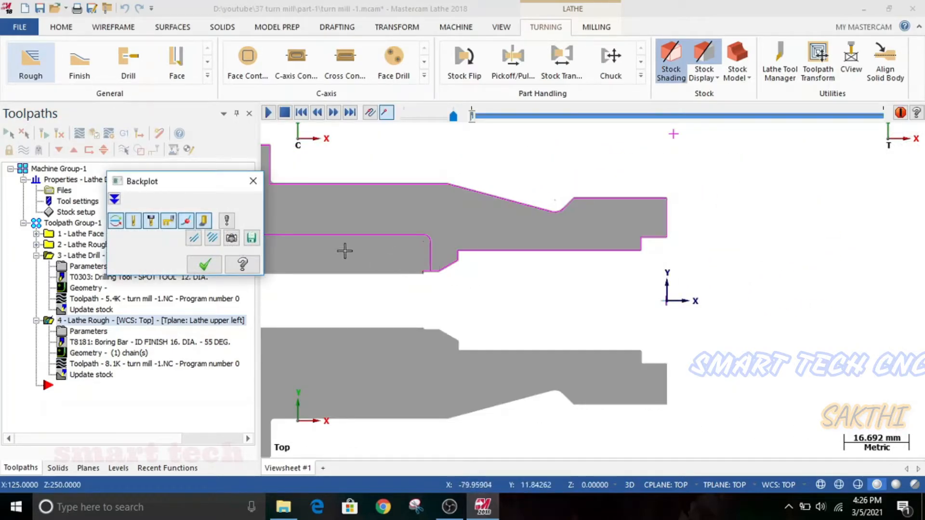
pyautogui.click(253, 181)
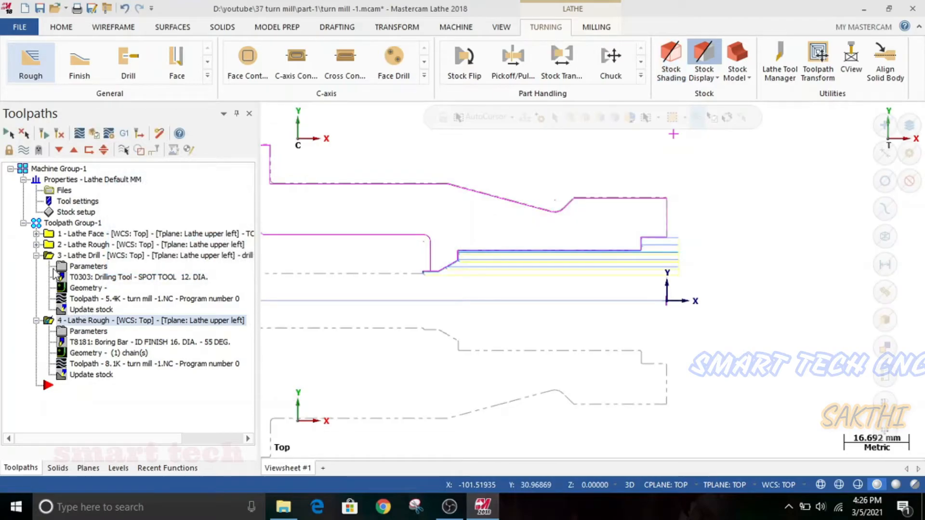
# Move the insert arrow ahead of the Lathe Rough operation and backplot its first pass up to the bore's inner end
pyautogui.click(36, 255)
pyautogui.moveTo(48, 332); pyautogui.dragTo(25, 265)
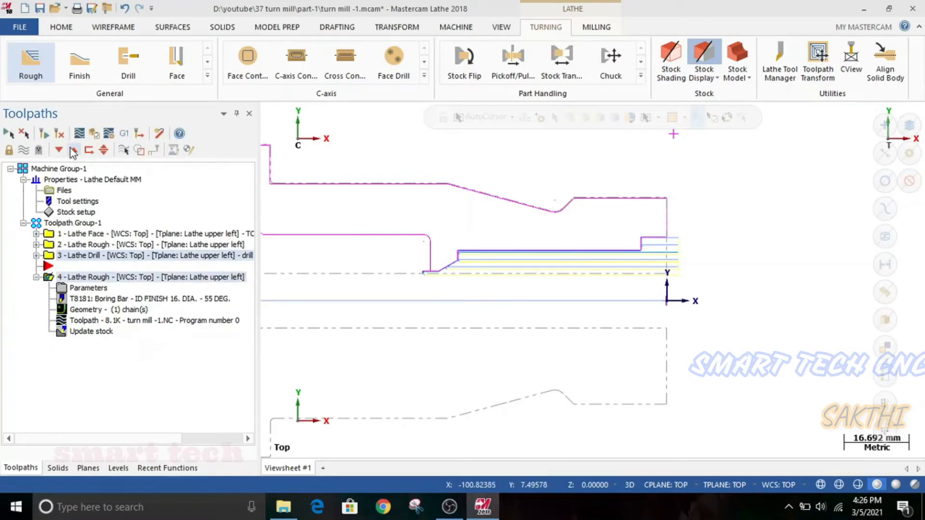
pyautogui.click(80, 133)
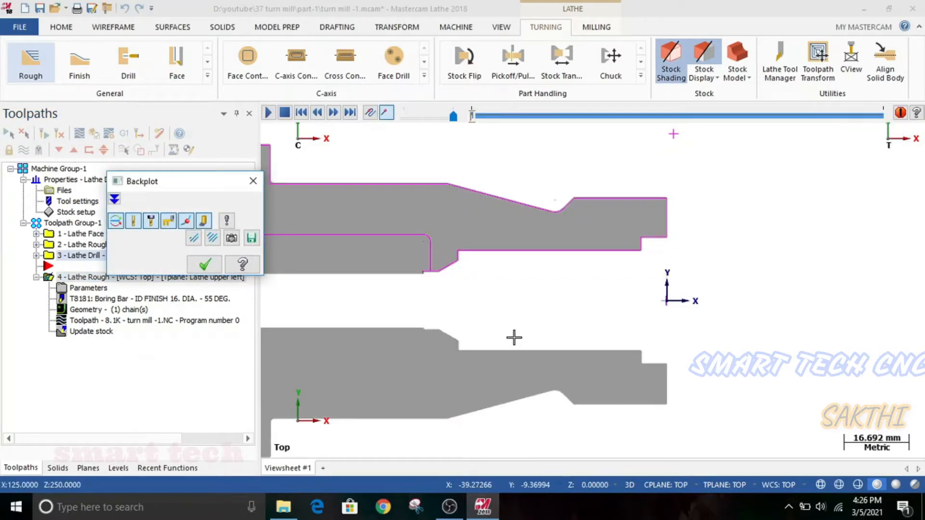
pyautogui.moveTo(472, 116); pyautogui.dragTo(534, 118)
pyautogui.scroll(3, 433, 269)
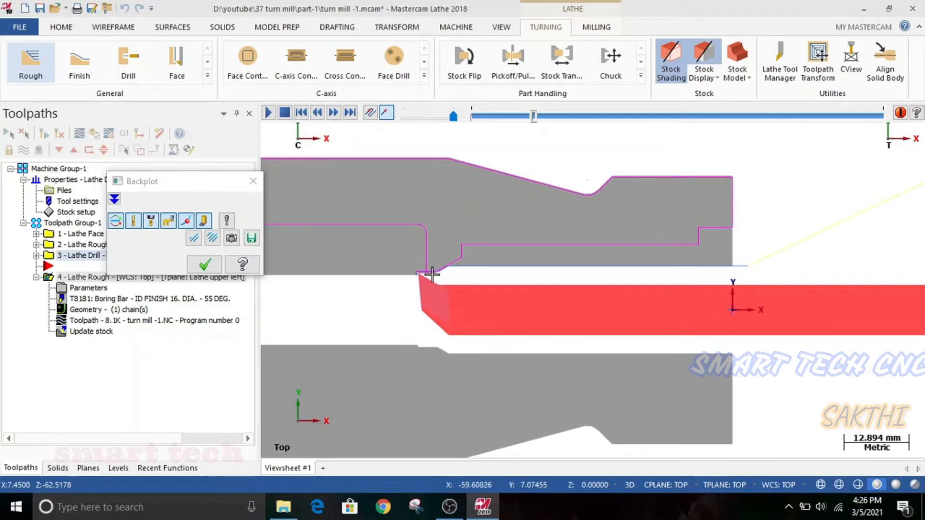
pyautogui.scroll(-1, 374, 219)
# Backplot the remaining boring passes to the end and return the insert arrow to after the Lathe Rough operation
pyautogui.moveTo(534, 118)
pyautogui.mouseDown()
pyautogui.moveTo(808, 126)
pyautogui.moveTo(877, 141)
pyautogui.mouseUp()
pyautogui.scroll(2, 410, 275)
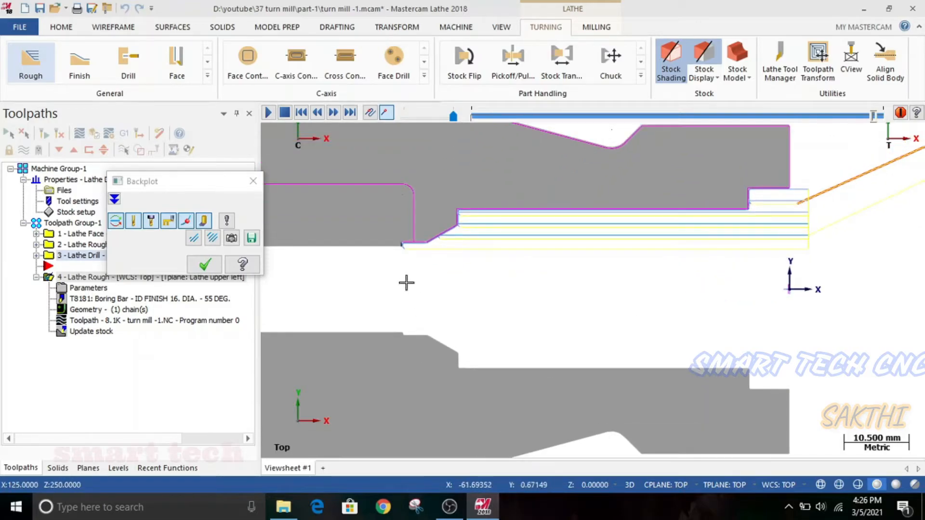
pyautogui.scroll(1, 360, 289)
pyautogui.scroll(-5, 351, 290)
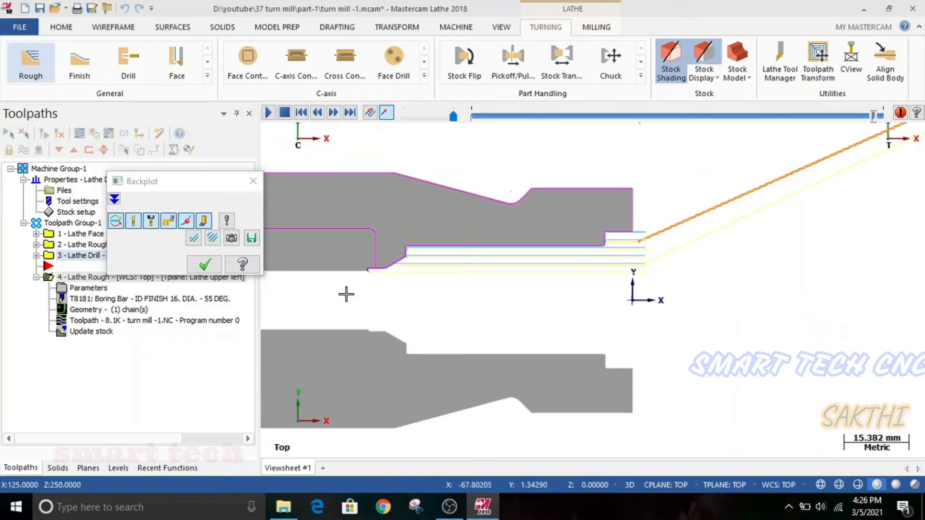
pyautogui.click(253, 182)
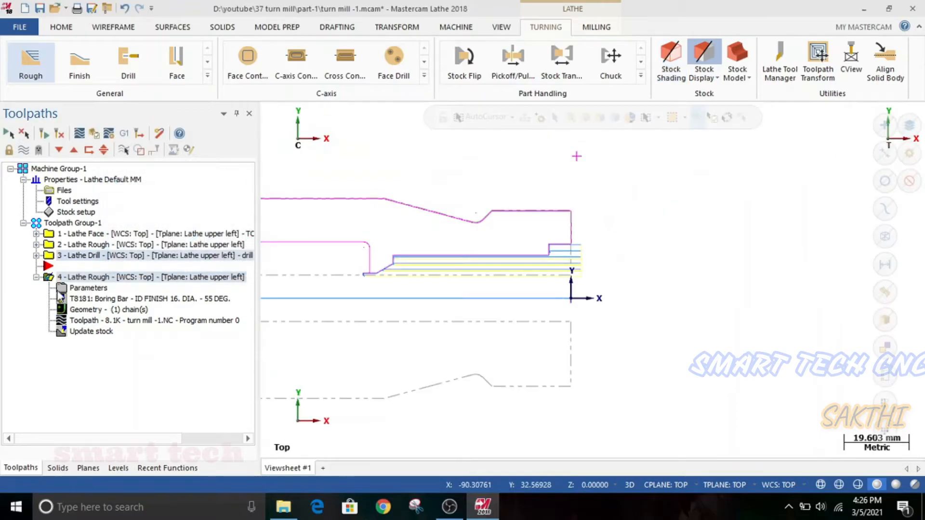
pyautogui.moveTo(48, 266); pyautogui.dragTo(28, 324)
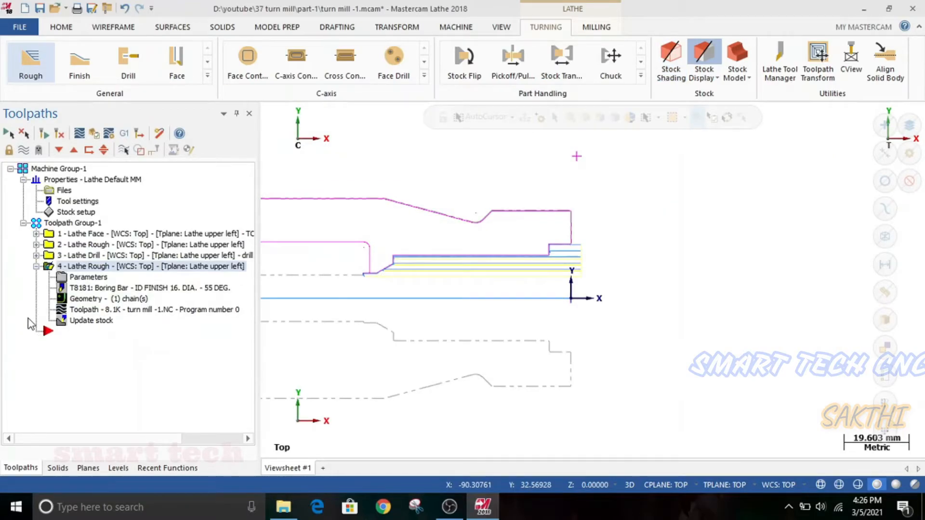
pyautogui.rightClick(51, 267)
pyautogui.click(89, 193)
pyautogui.rightClick(79, 373)
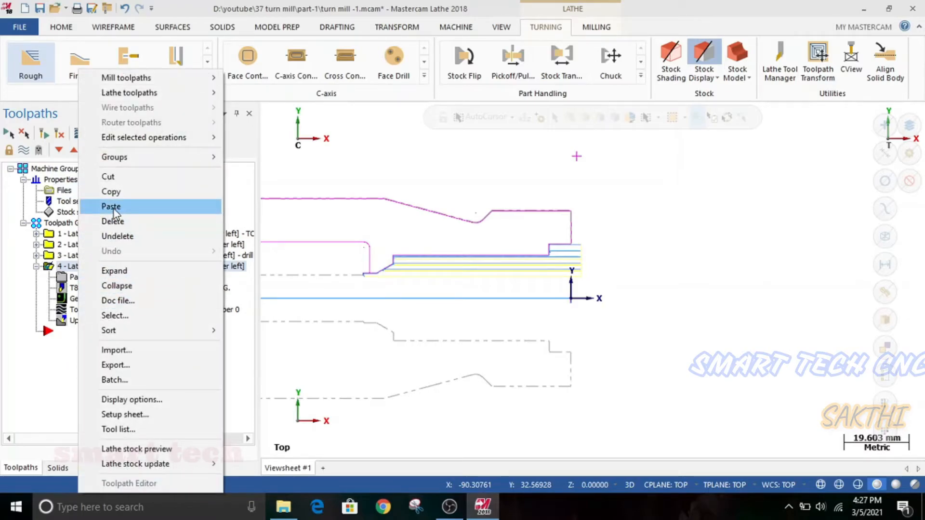
pyautogui.click(59, 377)
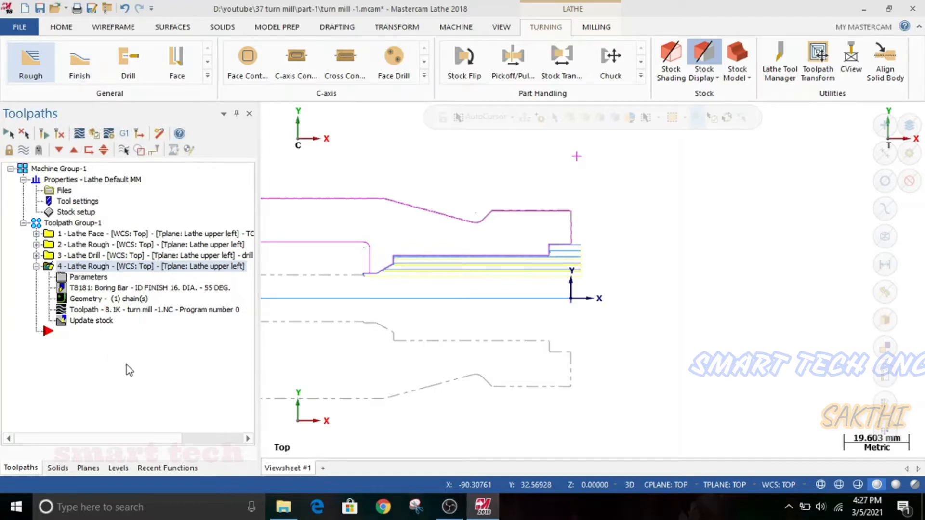
# Start a Lathe Finish operation on the inner bore, chained from the front step through the taper to the end of the short land
pyautogui.click(77, 56)
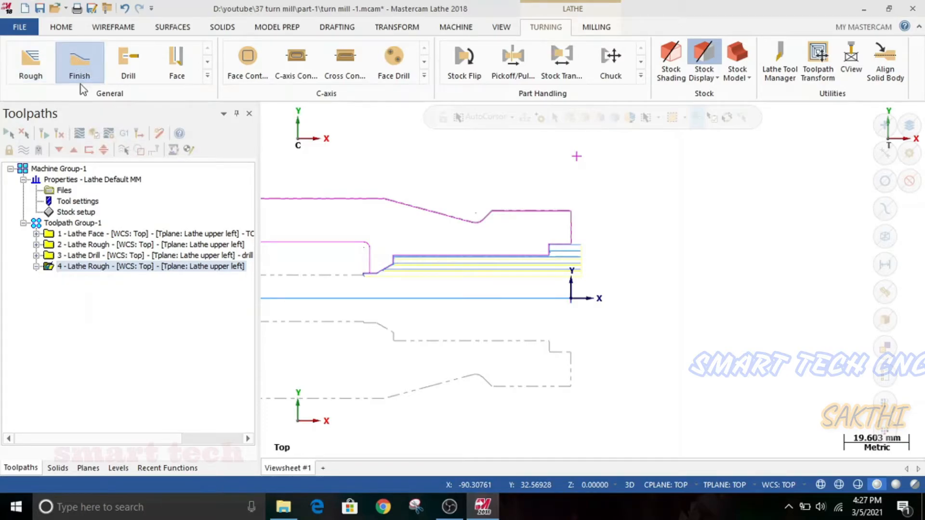
pyautogui.scroll(9, 557, 295)
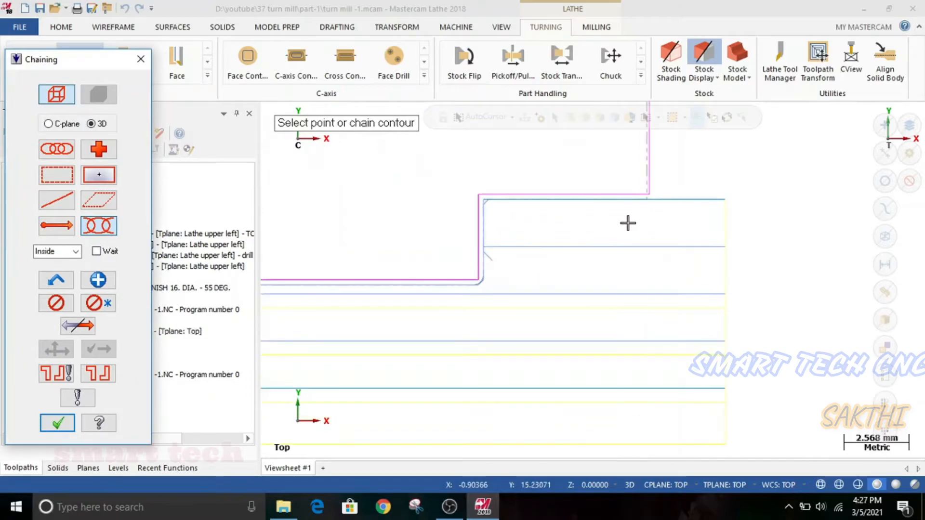
pyautogui.click(637, 198)
pyautogui.scroll(-7, 768, 283)
pyautogui.scroll(5, 424, 345)
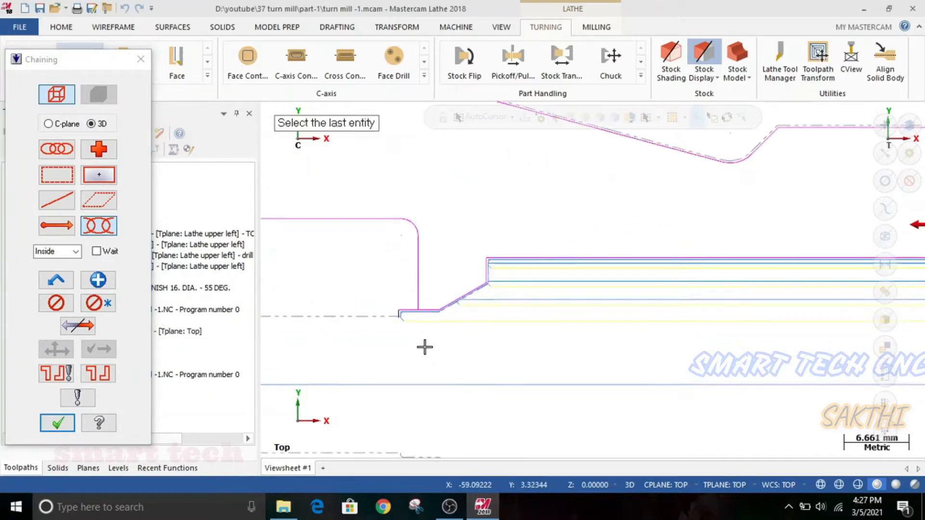
pyautogui.click(388, 302)
pyautogui.scroll(-1, 325, 328)
pyautogui.scroll(-3, 325, 328)
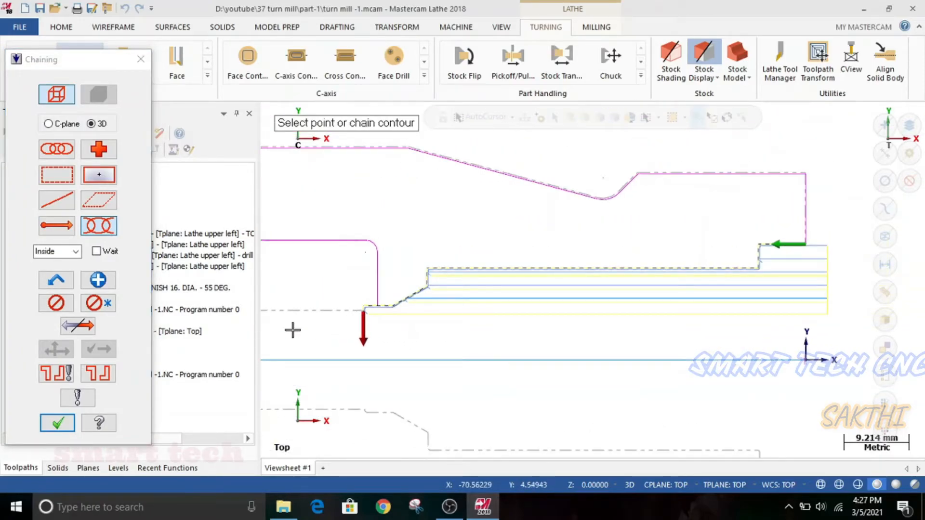
pyautogui.click(57, 423)
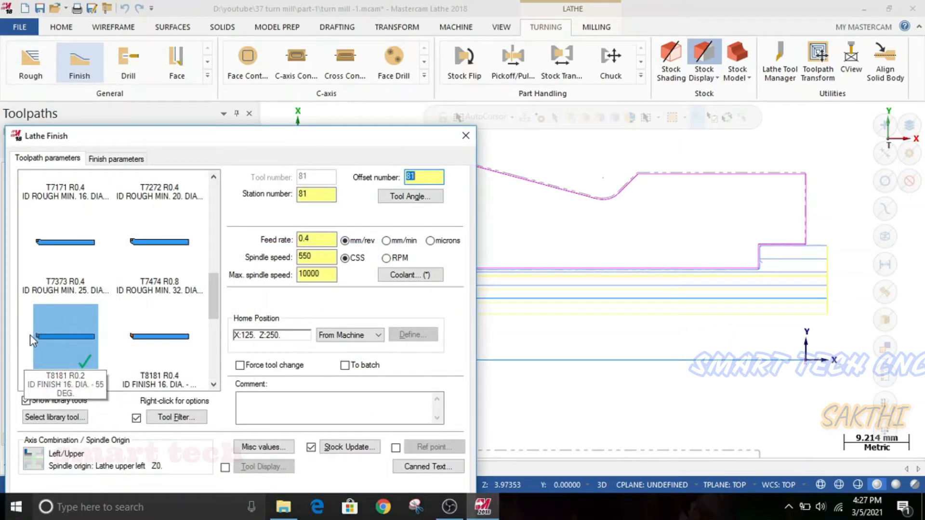
# Keep boring bar T8181 R0.2 for the Lathe Finish operation and set its offset number and station number to 4
pyautogui.scroll(-2, 58, 332)
pyautogui.scroll(2, 87, 298)
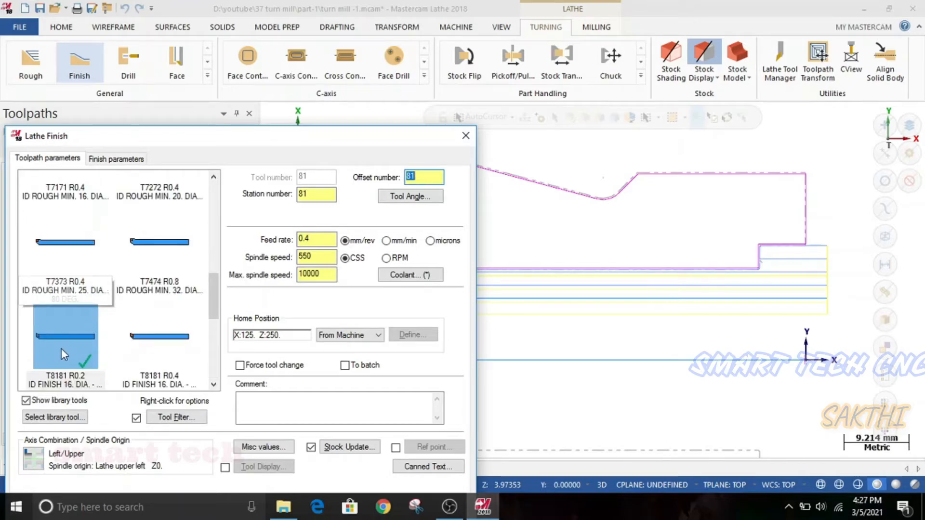
pyautogui.click(114, 159)
pyautogui.click(51, 159)
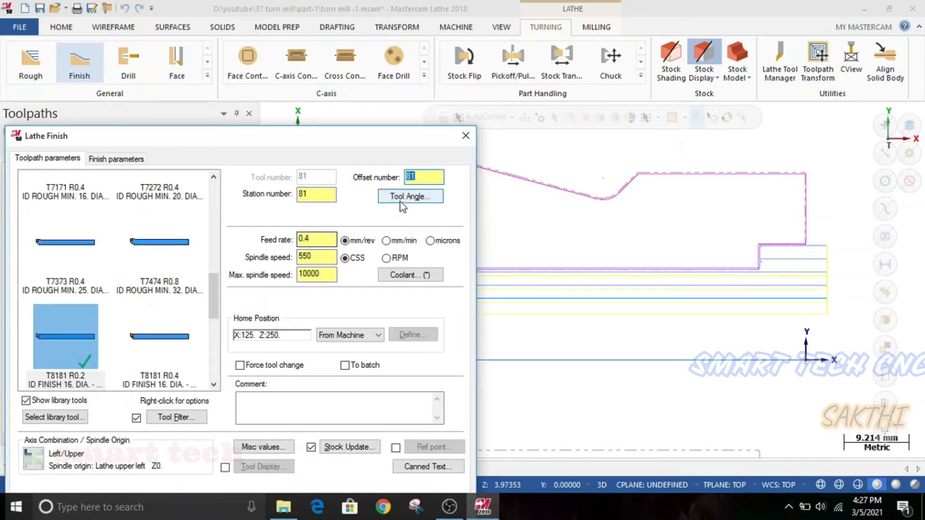
pyautogui.write('4')
pyautogui.doubleClick(310, 194)
pyautogui.write('4')
# Set feed rate 0.05 mm/rev, spindle speed 1000 CSS and maximum spindle speed 1200, and open the finish parameters
pyautogui.doubleClick(314, 239)
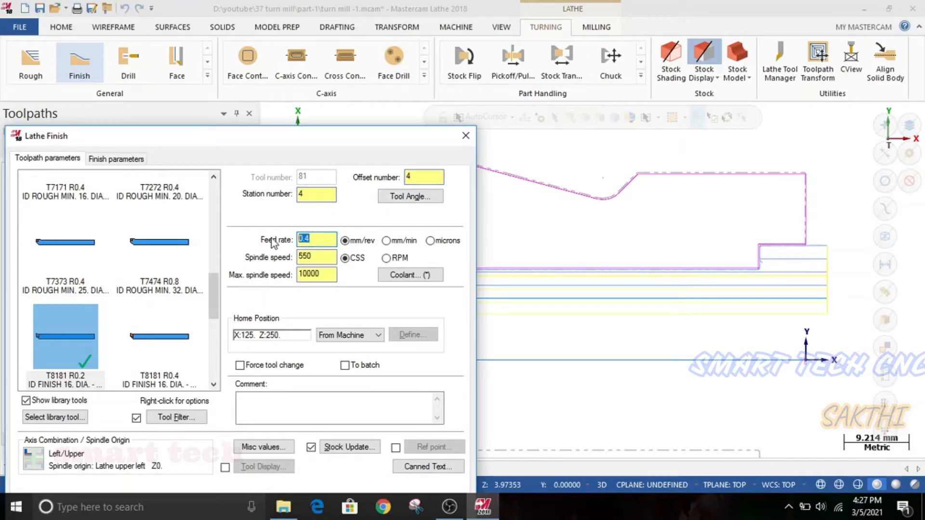
pyautogui.write('.05')
pyautogui.click(317, 254)
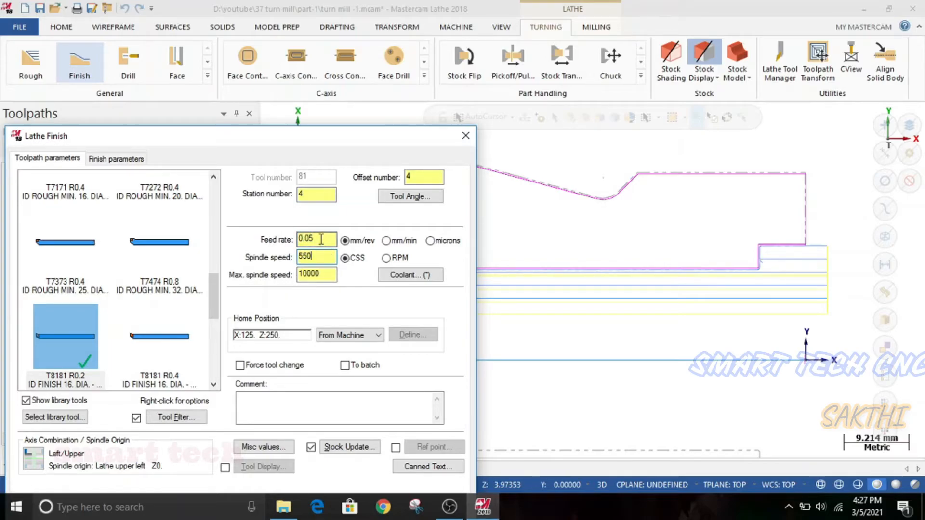
pyautogui.moveTo(318, 260); pyautogui.dragTo(259, 248)
pyautogui.press('Tab')
pyautogui.write('12')
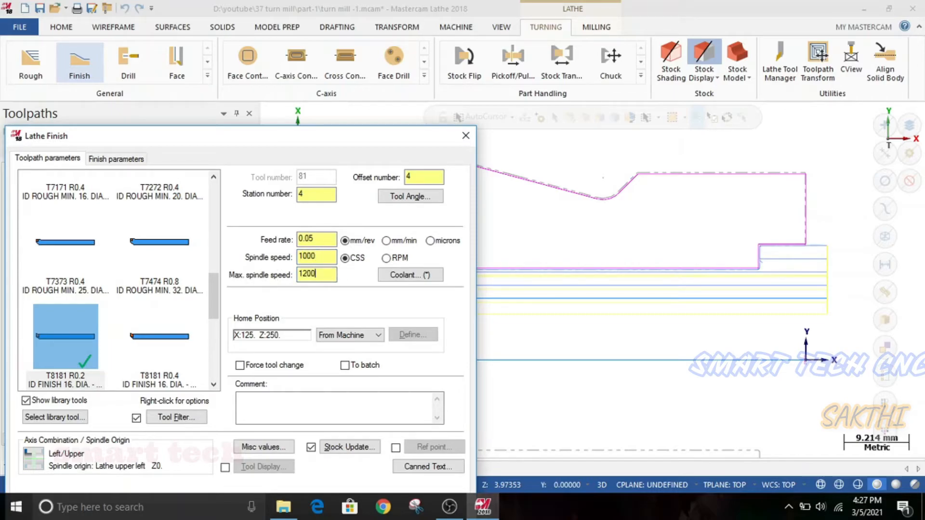
pyautogui.click(126, 162)
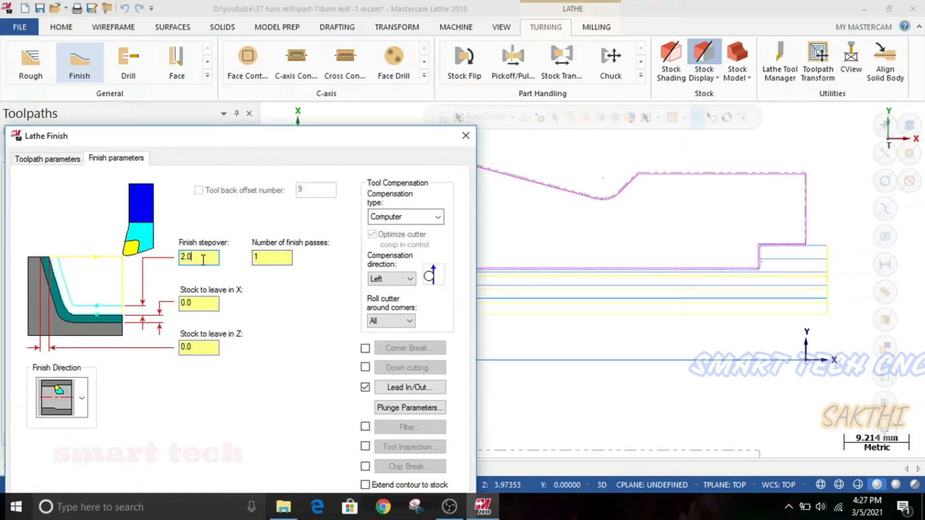
# Keep the finish stepover at 2.0 with 1 finish pass and 0.0 stock to leave in X and Z, and generate the Lathe Finish toolpath
pyautogui.click(199, 347)
pyautogui.click(194, 303)
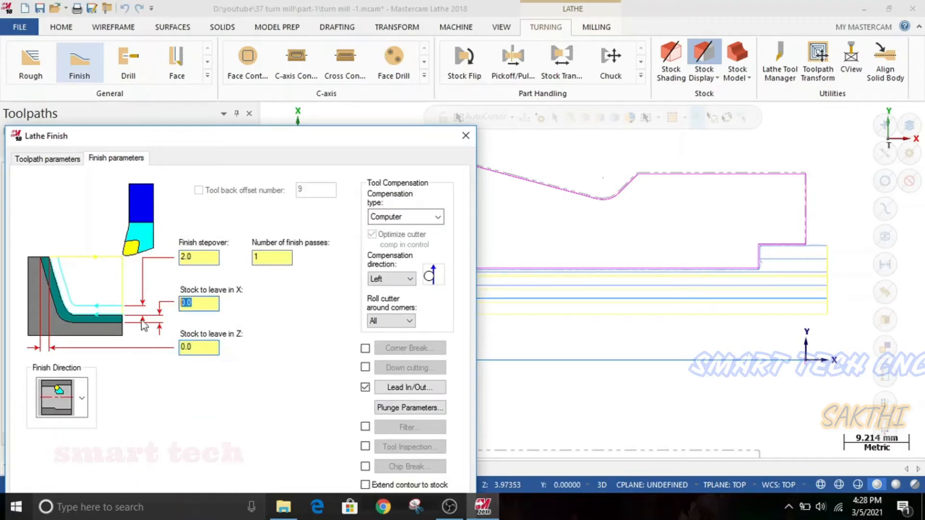
pyautogui.moveTo(206, 348); pyautogui.dragTo(138, 343)
pyautogui.moveTo(215, 258); pyautogui.dragTo(138, 259)
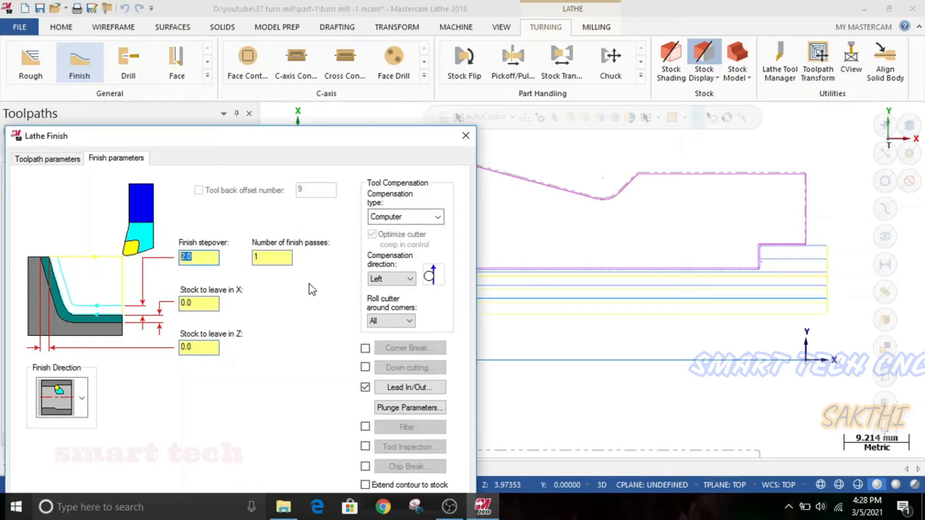
pyautogui.moveTo(277, 259); pyautogui.dragTo(229, 266)
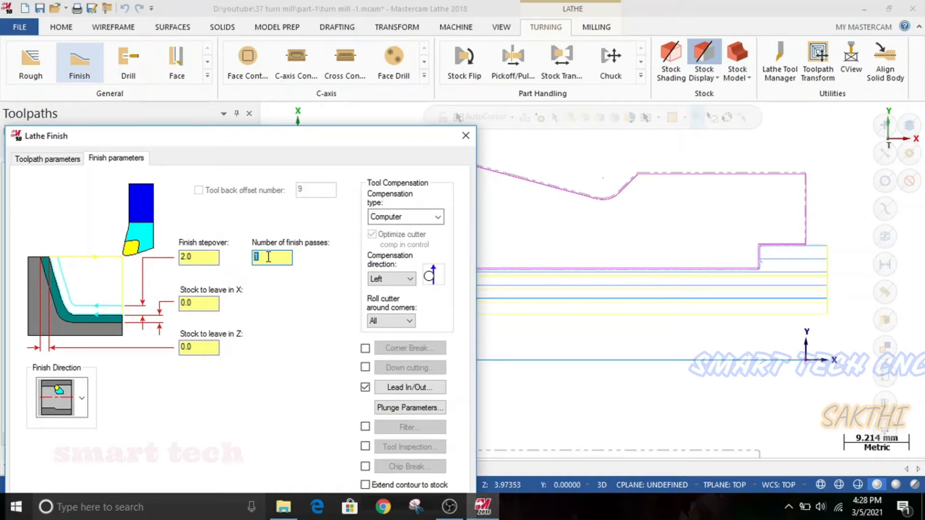
pyautogui.moveTo(274, 258); pyautogui.dragTo(255, 283)
pyautogui.moveTo(212, 257); pyautogui.dragTo(175, 256)
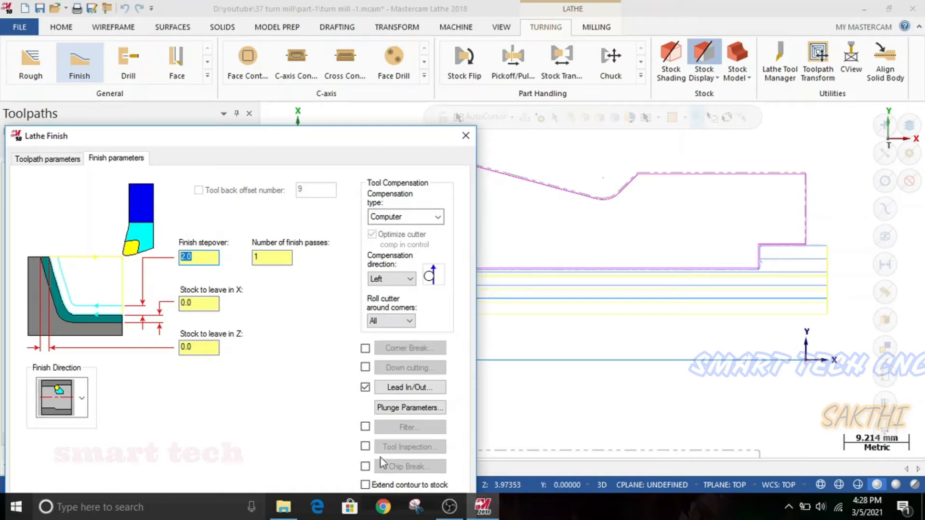
pyautogui.moveTo(331, 141); pyautogui.dragTo(347, 39)
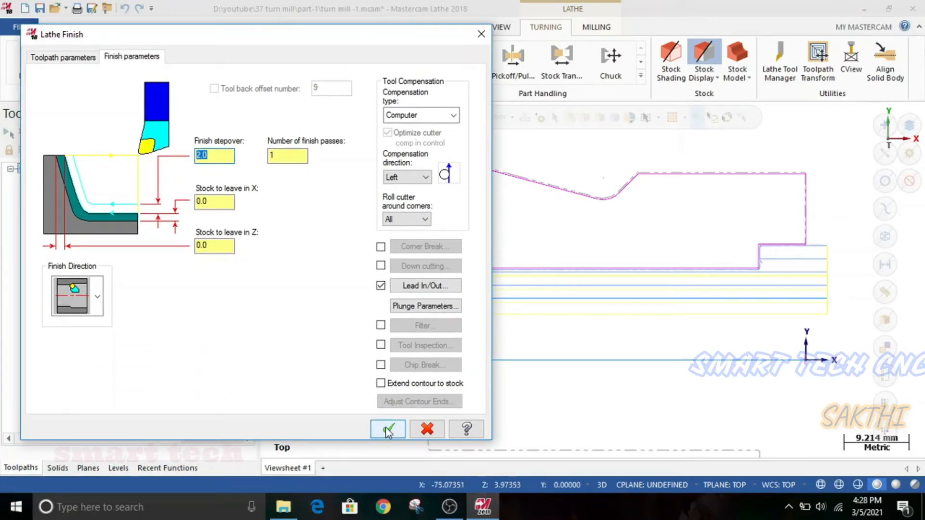
pyautogui.click(387, 429)
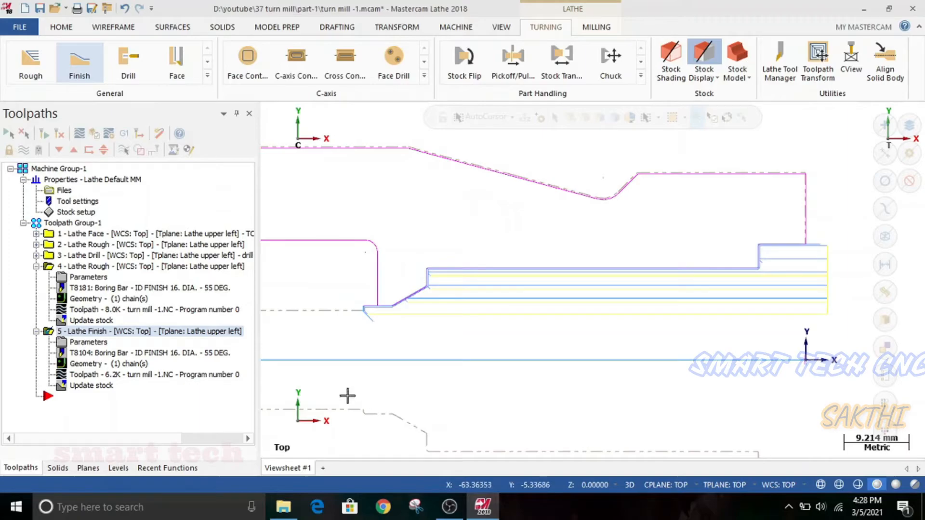
# Backplot the Lathe Finish toolpath through the bore to the end, checking the inner corner, and collapse operations 4 and 5
pyautogui.click(79, 133)
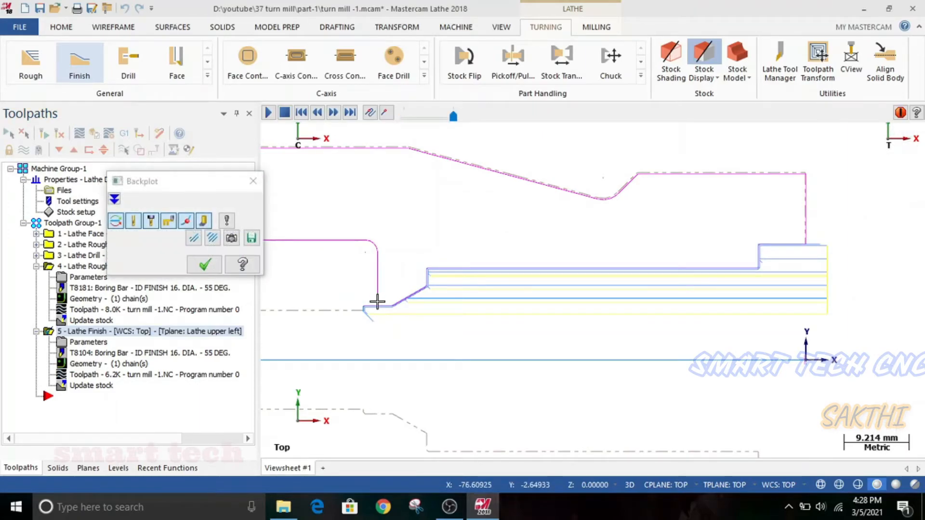
pyautogui.scroll(6, 439, 283)
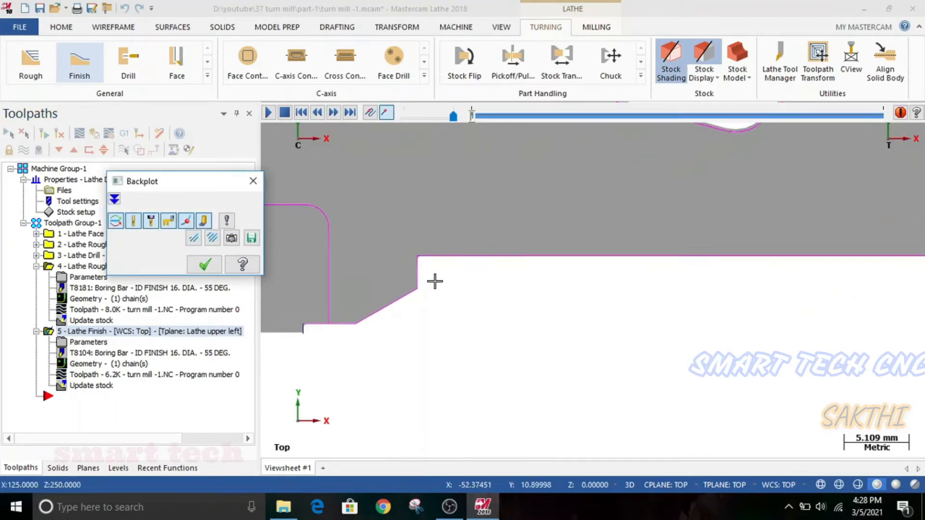
pyautogui.scroll(-7, 426, 260)
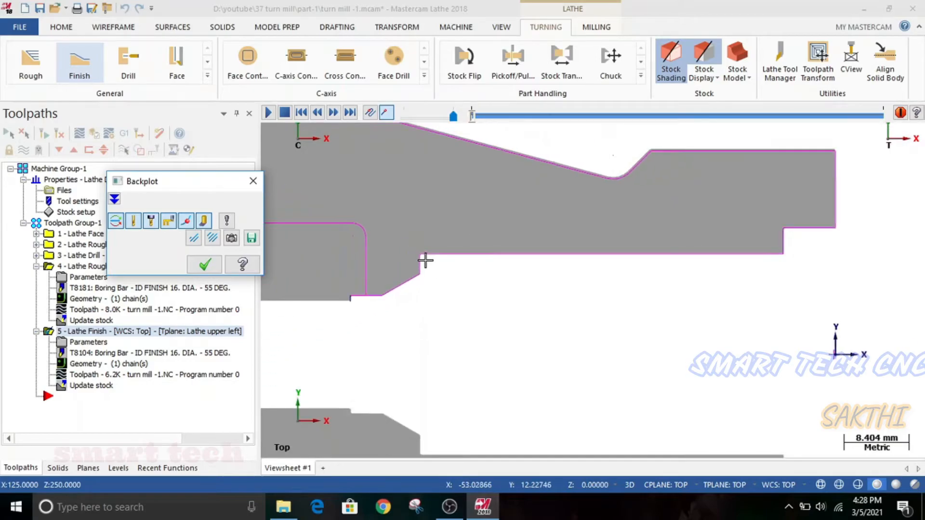
pyautogui.scroll(7, 424, 259)
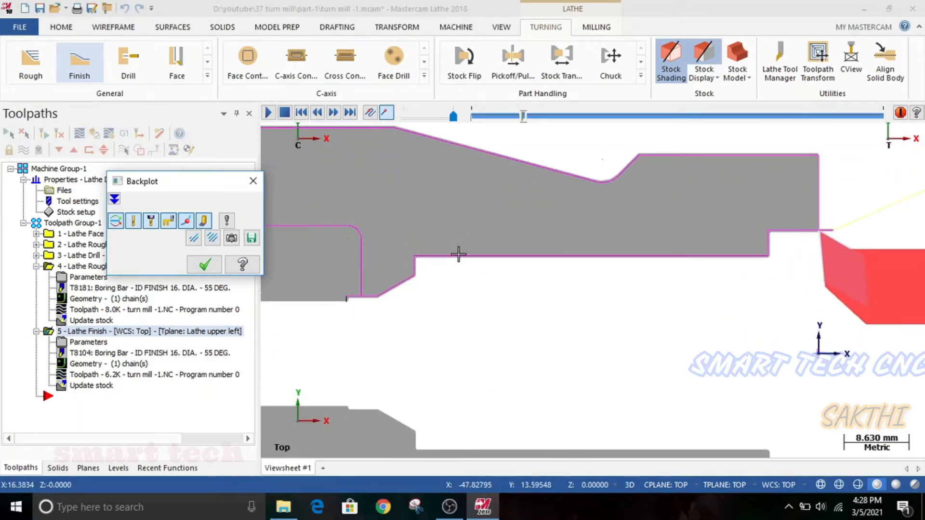
pyautogui.scroll(2, 410, 249)
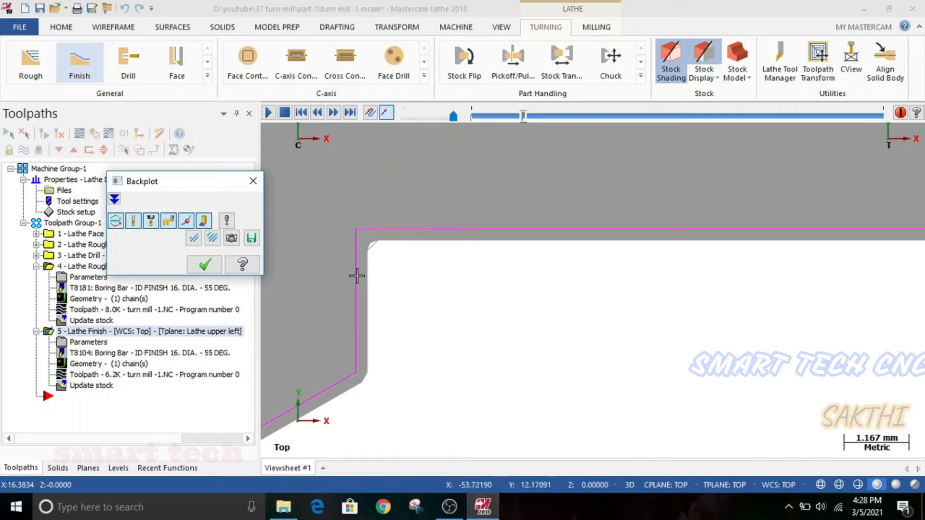
pyautogui.scroll(-6, 385, 281)
pyautogui.scroll(-3, 489, 293)
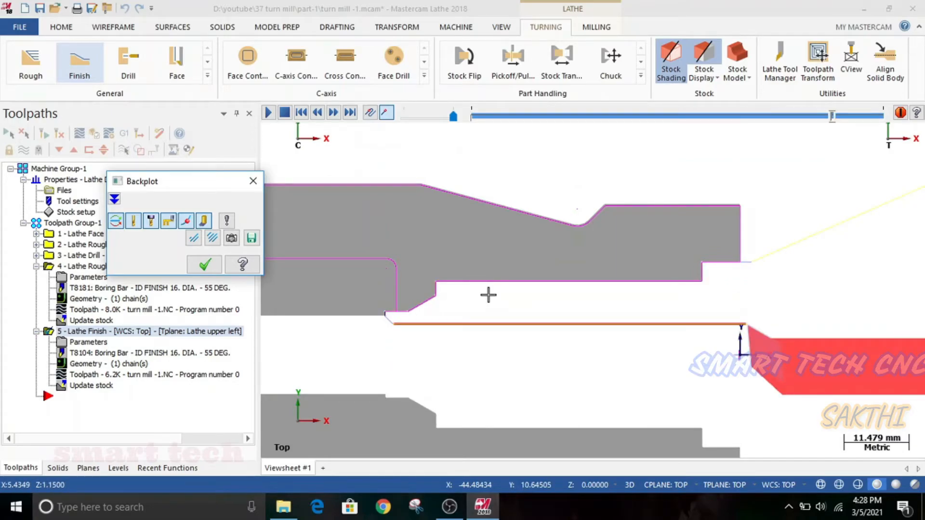
pyautogui.scroll(-4, 438, 304)
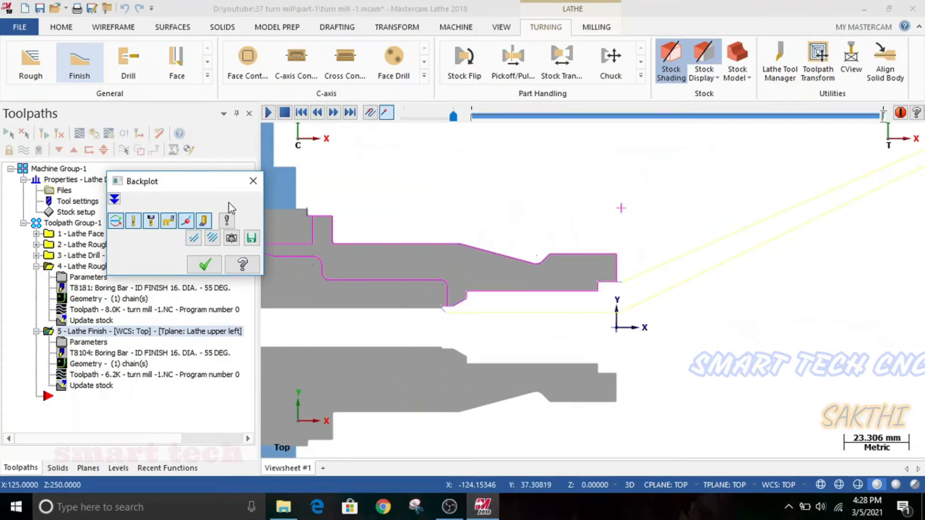
pyautogui.click(253, 181)
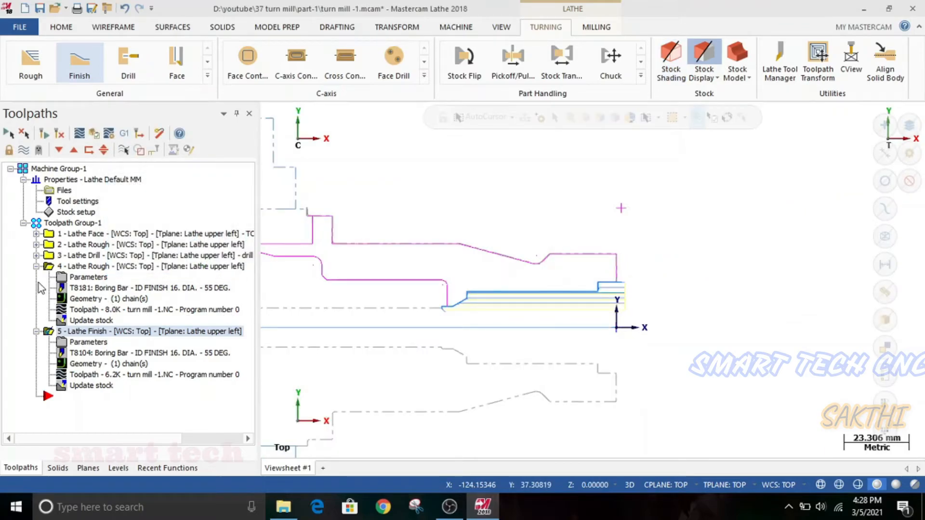
pyautogui.click(37, 266)
pyautogui.click(36, 278)
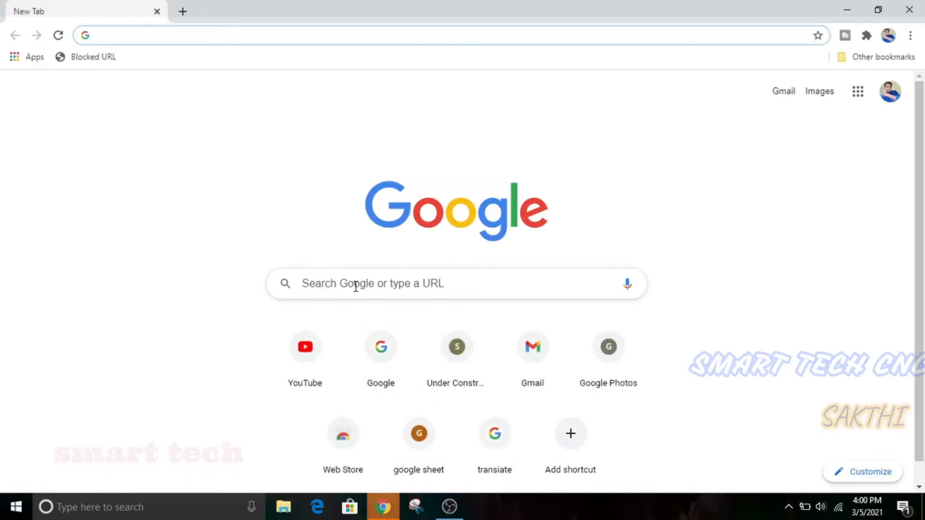
# Switch to Chrome, search Google for grabcad and open the GrabCAD website
pyautogui.click(355, 286)
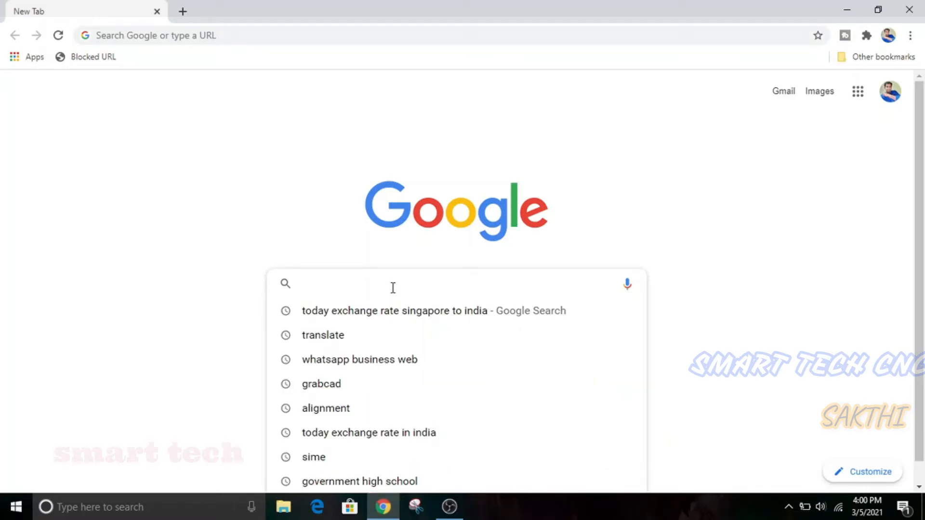
pyautogui.write('grabcad')
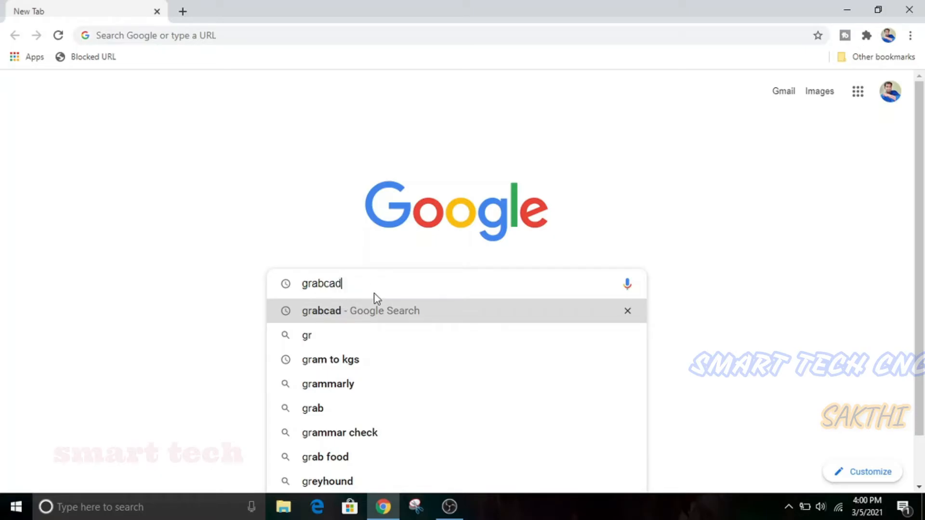
pyautogui.press('Return')
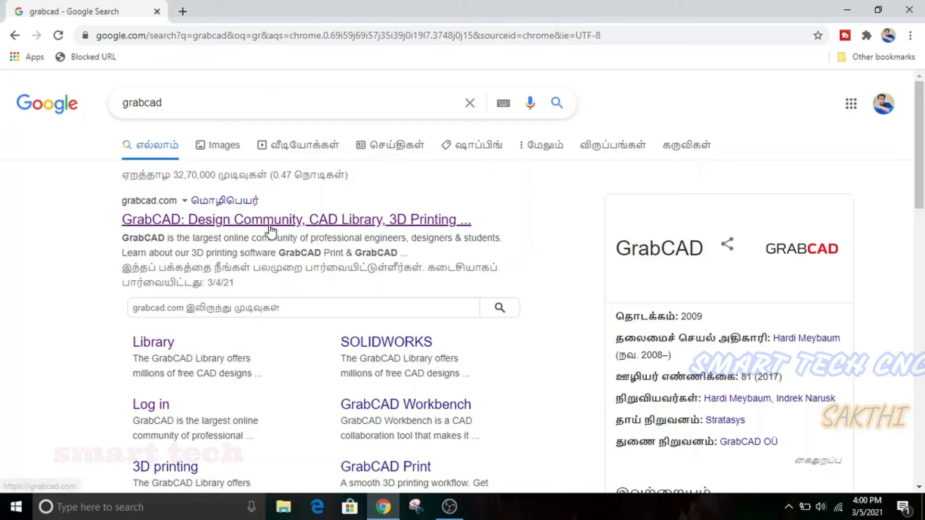
pyautogui.click(155, 223)
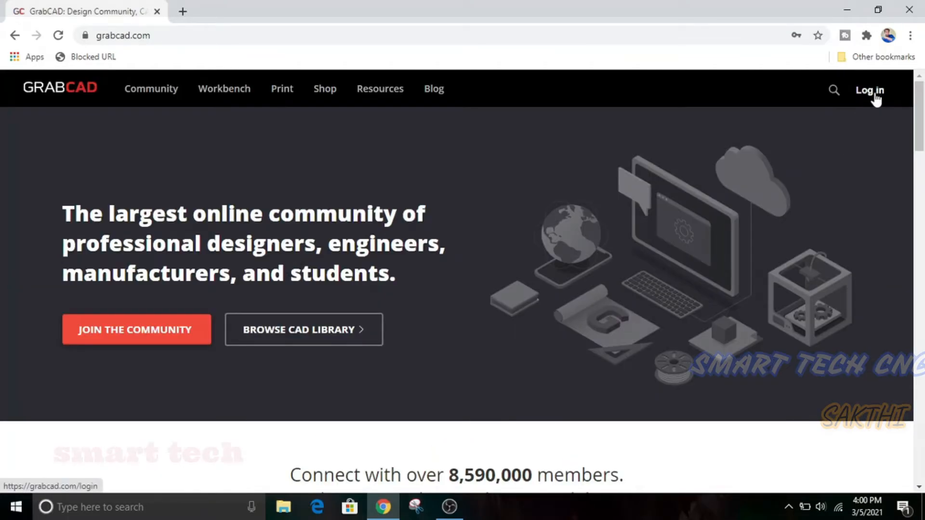
# Log in to GrabCAD with the saved account e-mail and password
pyautogui.click(866, 120)
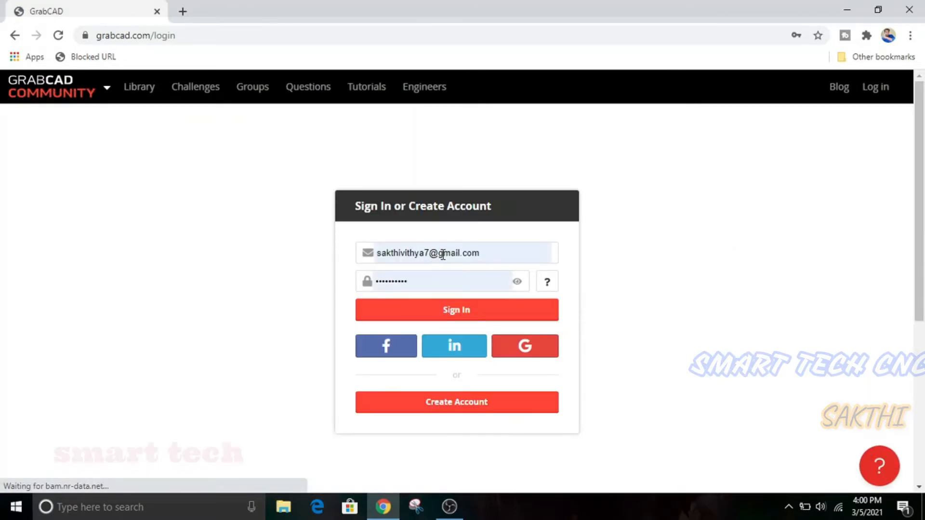
pyautogui.click(515, 256)
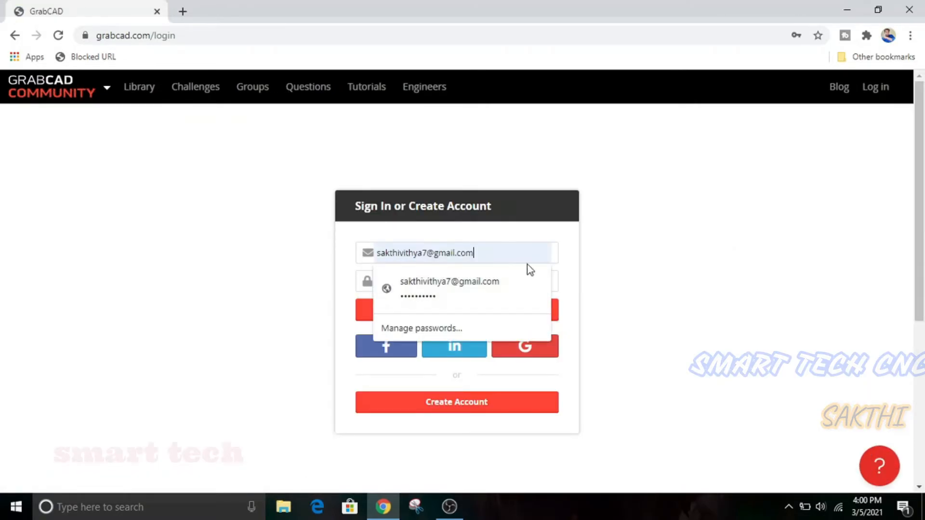
pyautogui.click(699, 245)
pyautogui.click(520, 318)
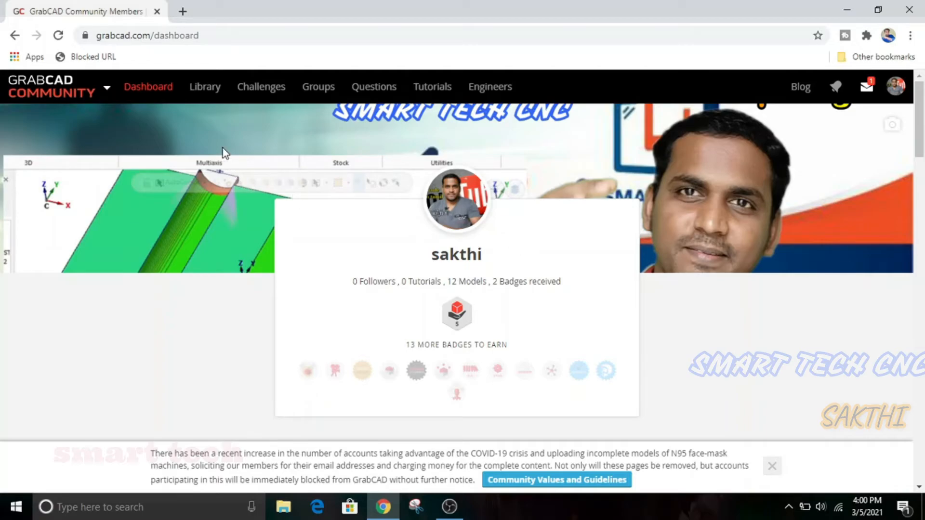
# Open the GrabCAD Library and search it for "smart tech cnc"
pyautogui.click(202, 90)
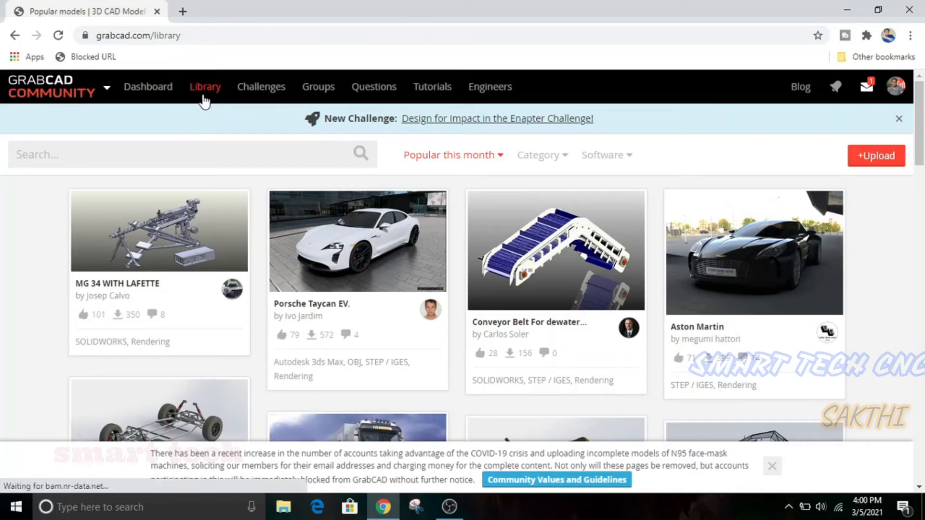
pyautogui.click(135, 157)
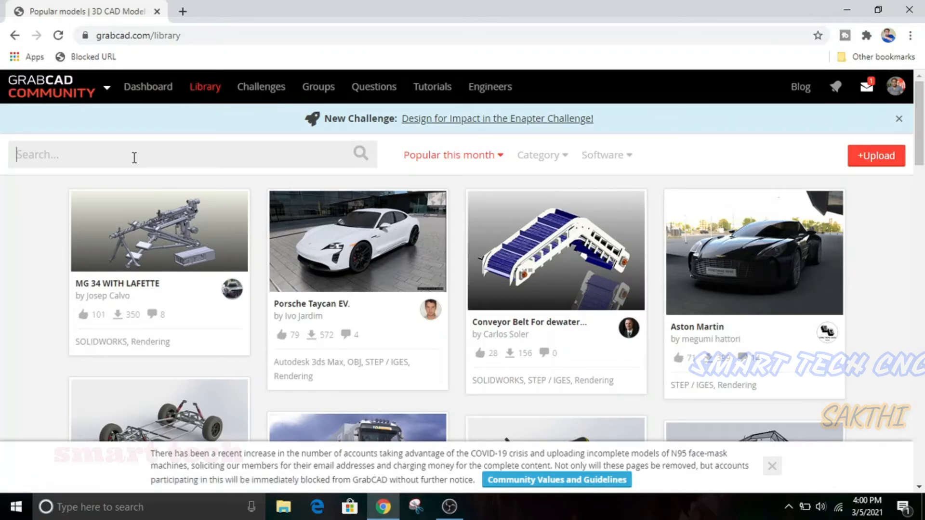
pyautogui.write('smart tech cnc')
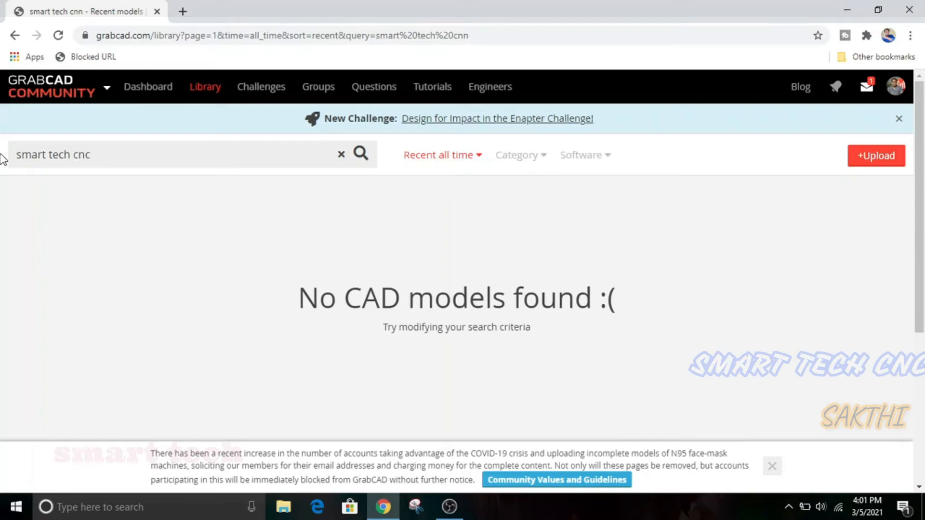
pyautogui.press('Return')
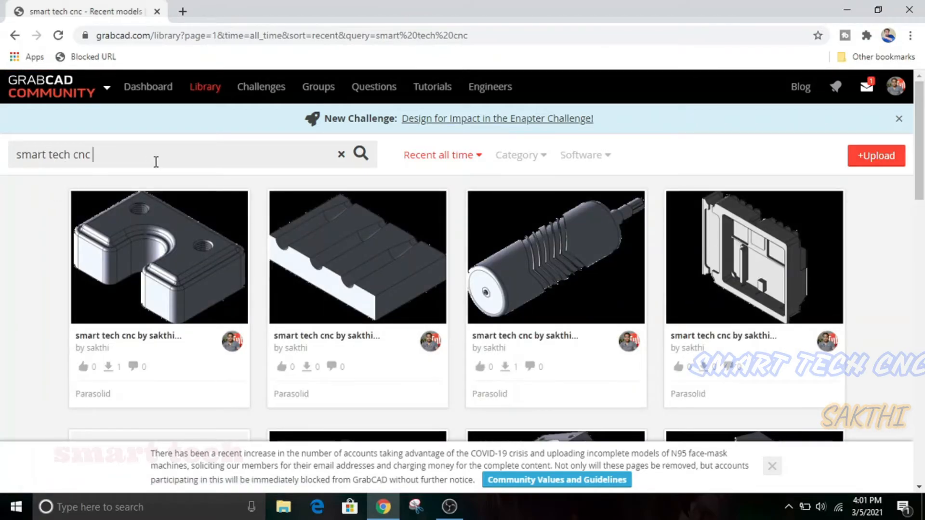
# Open the rectangular cover model (modal 9) from the results, download its file cover-2.x_t and return to the search results
pyautogui.scroll(-1, 424, 256)
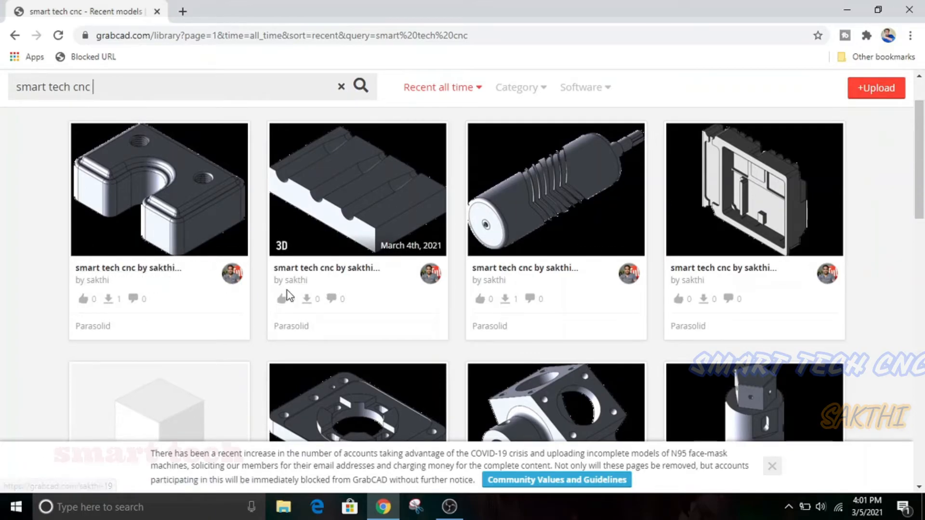
pyautogui.scroll(-1, 354, 245)
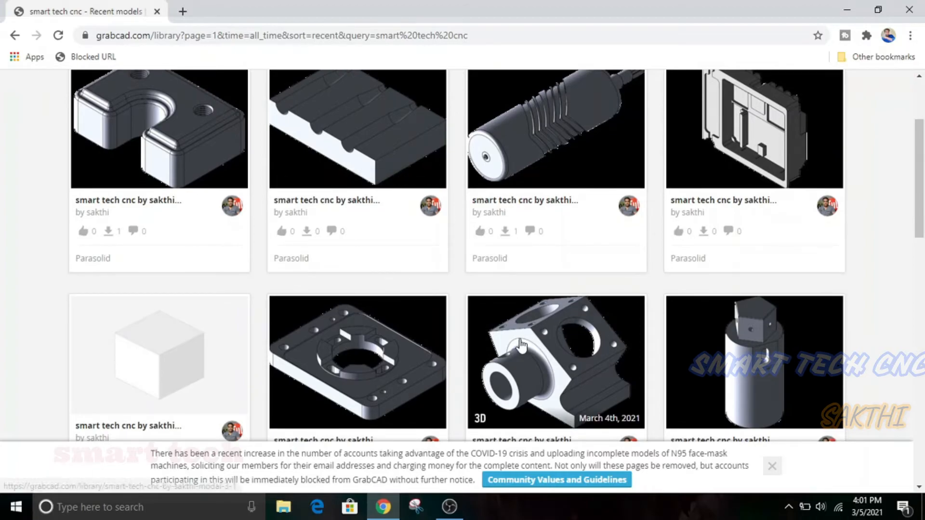
pyautogui.scroll(1, 775, 270)
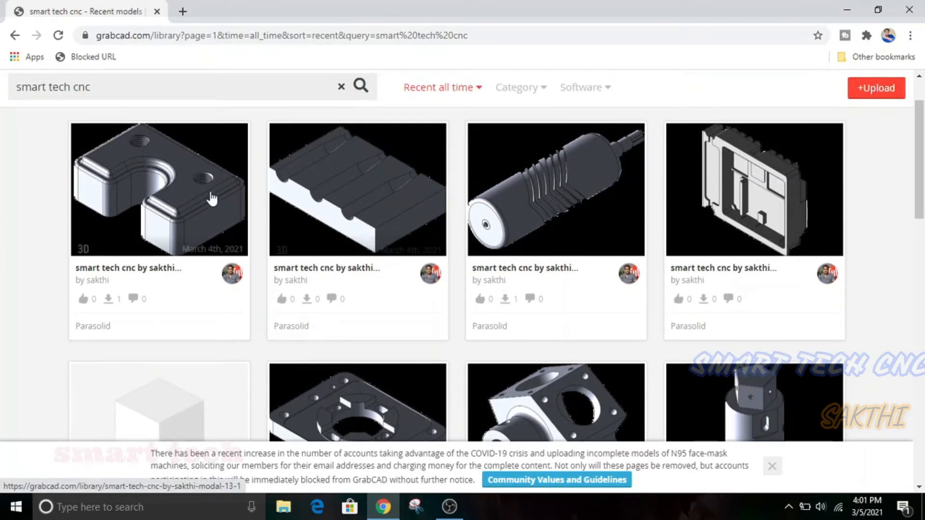
pyautogui.scroll(-1, 674, 308)
pyautogui.scroll(1, 740, 285)
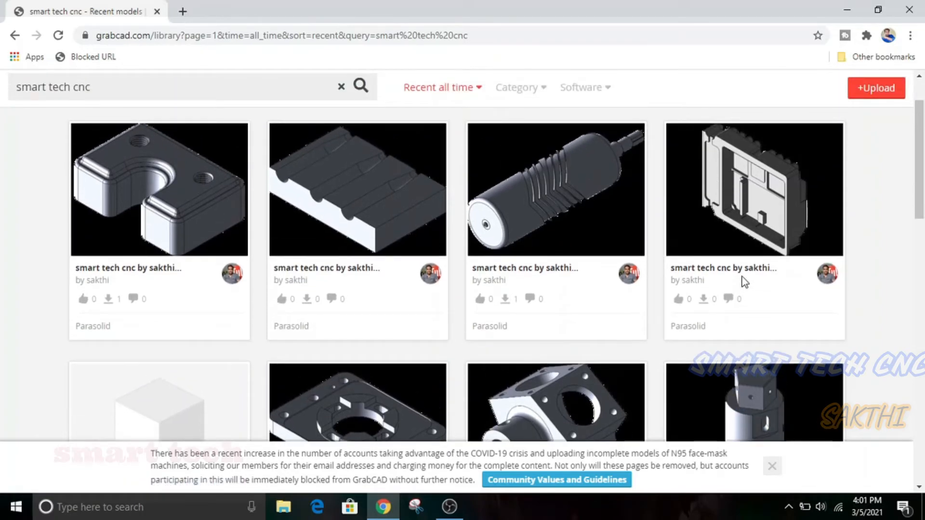
pyautogui.click(725, 226)
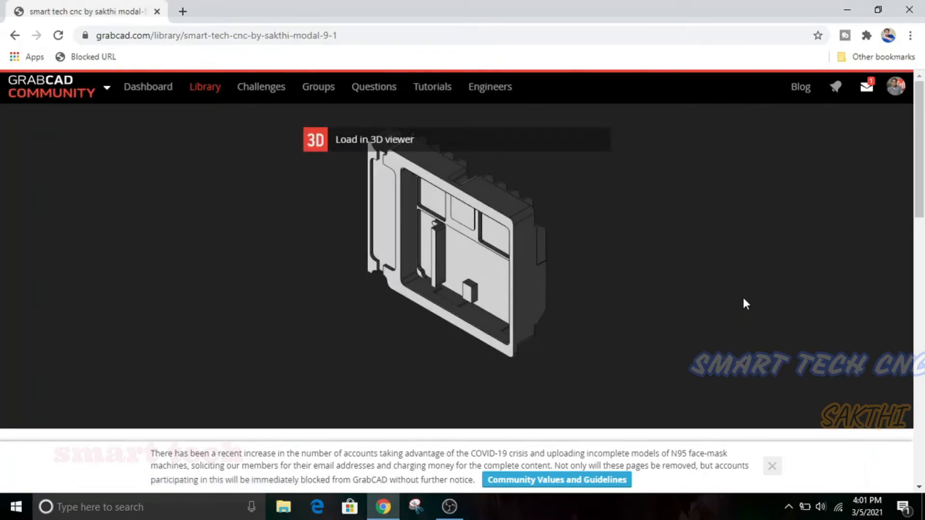
pyautogui.scroll(-1, 577, 269)
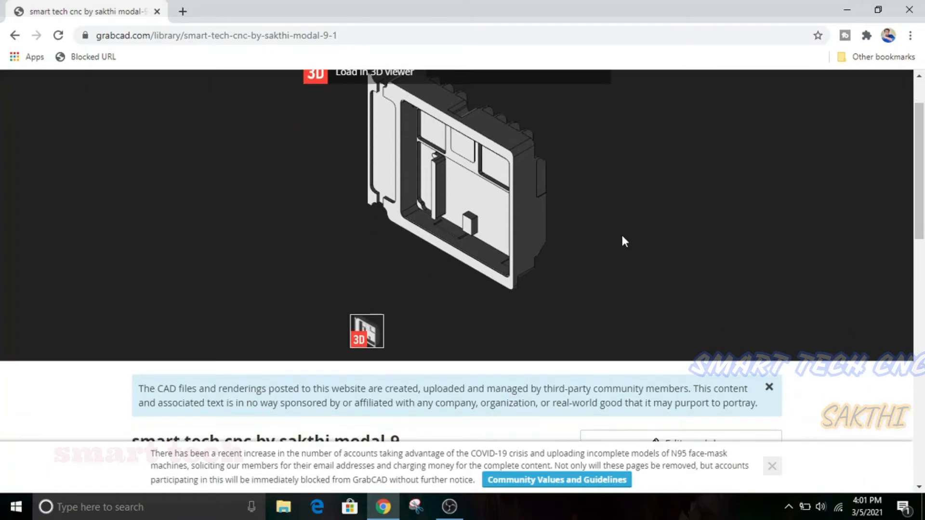
pyautogui.scroll(1, 460, 194)
pyautogui.click(446, 243)
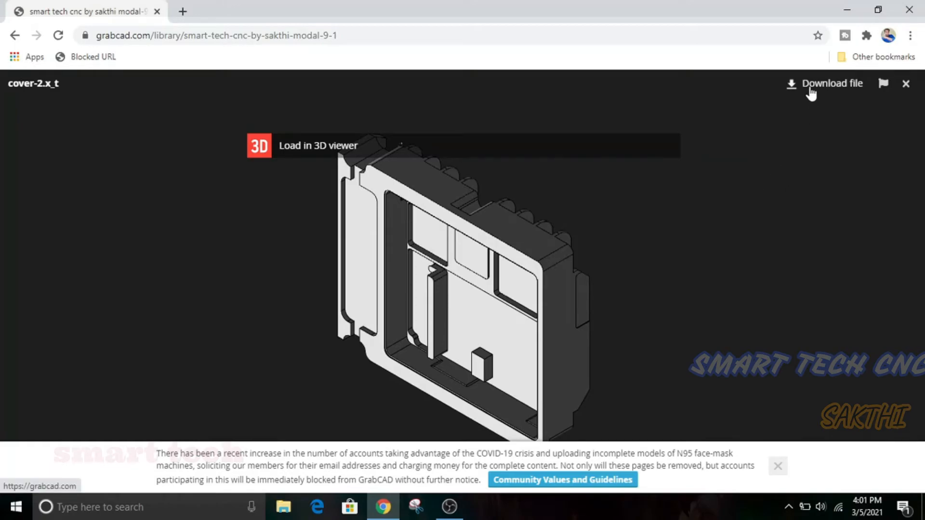
pyautogui.click(812, 91)
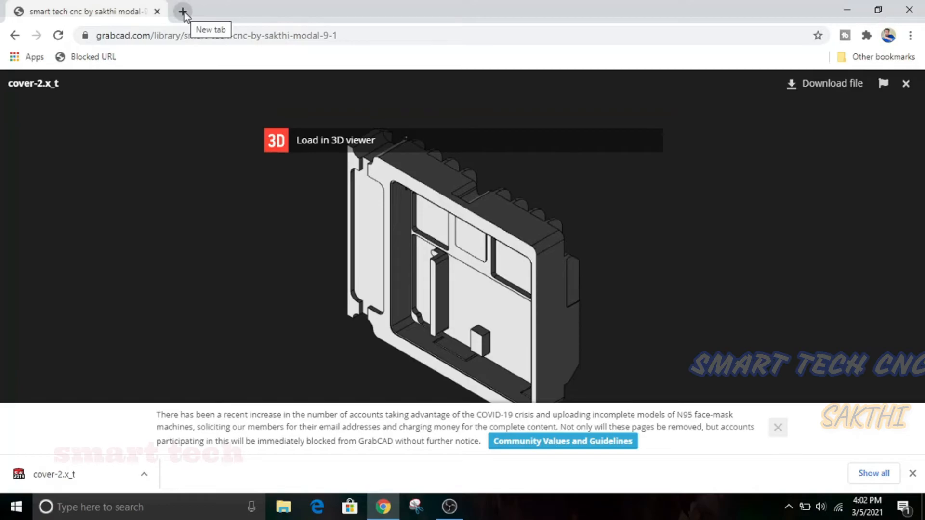
pyautogui.click(15, 40)
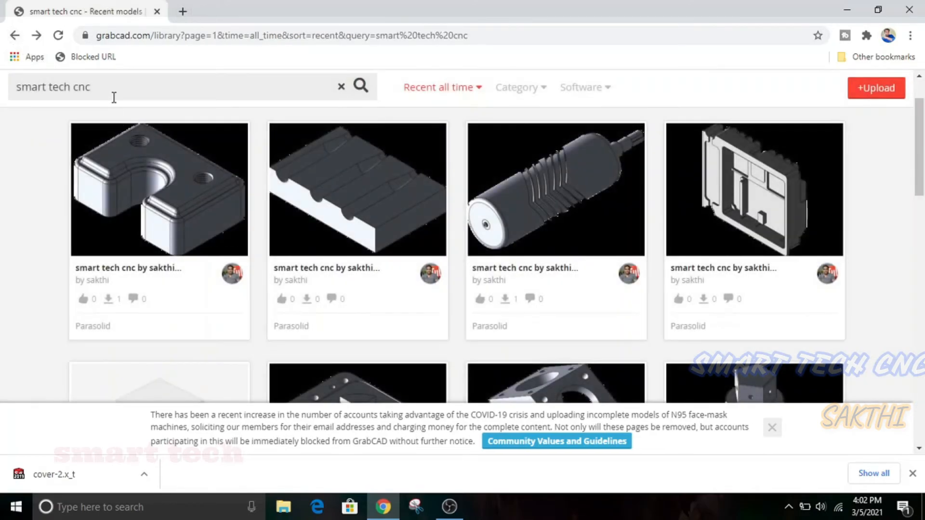
# Replace the library search with the channel author's name and look through the models in the results
pyautogui.moveTo(114, 94); pyautogui.dragTo(3, 91)
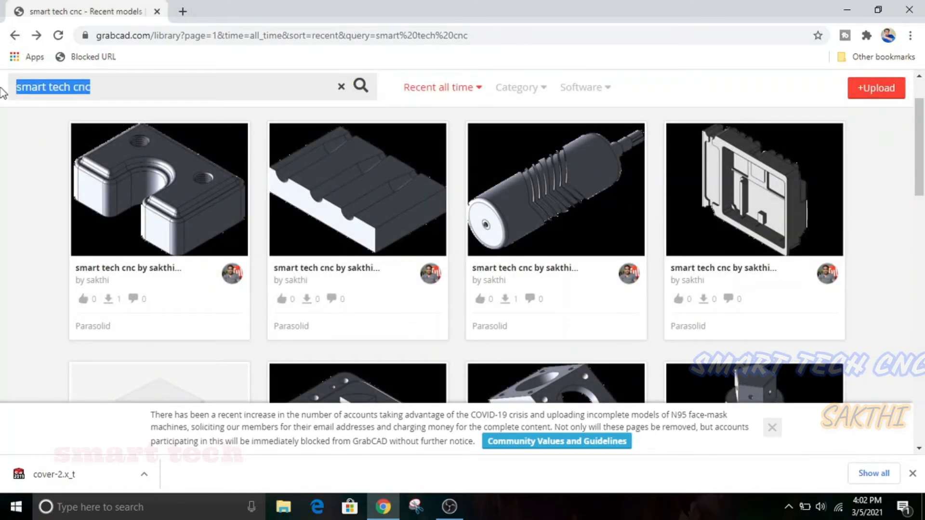
pyautogui.write('sakthi')
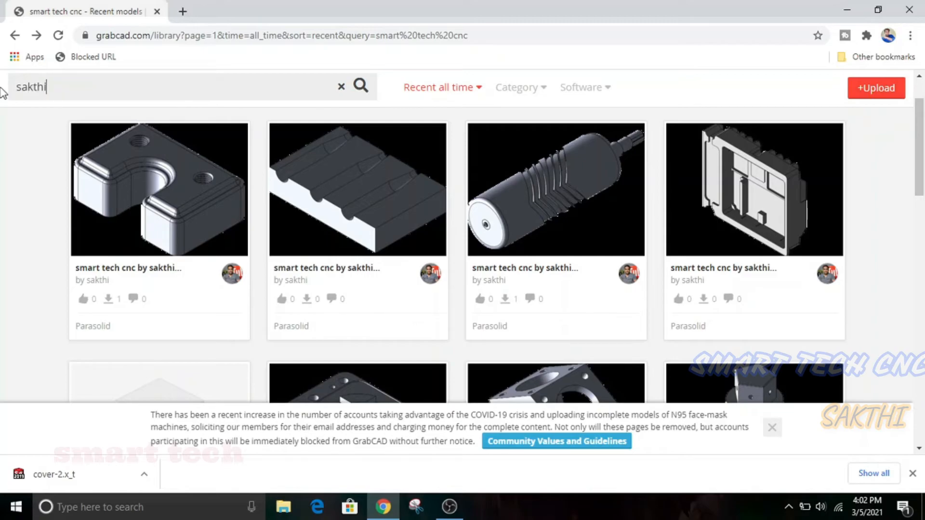
pyautogui.press('Return')
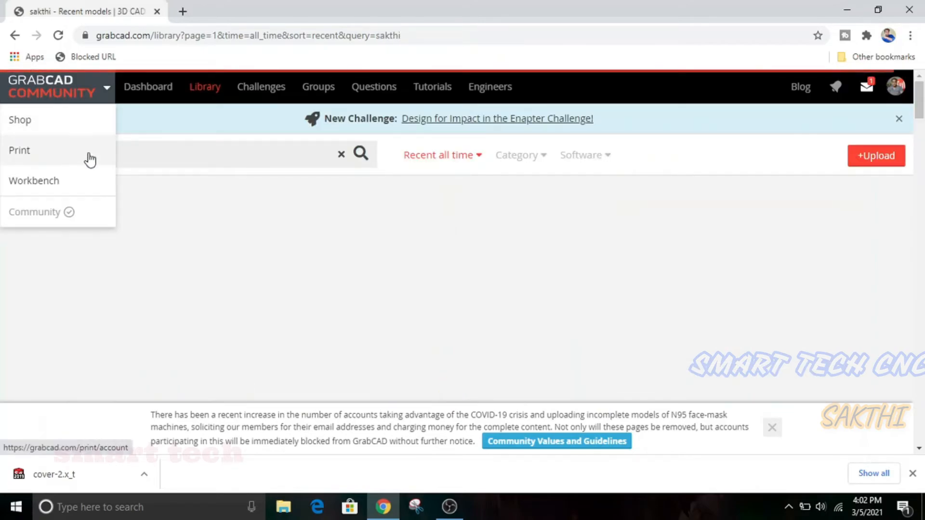
pyautogui.scroll(-3, 718, 302)
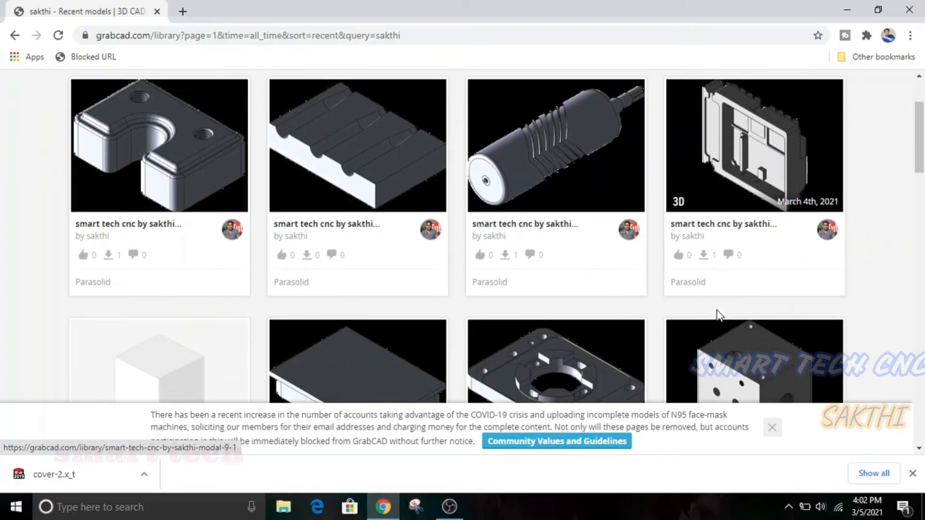
pyautogui.scroll(-4, 243, 308)
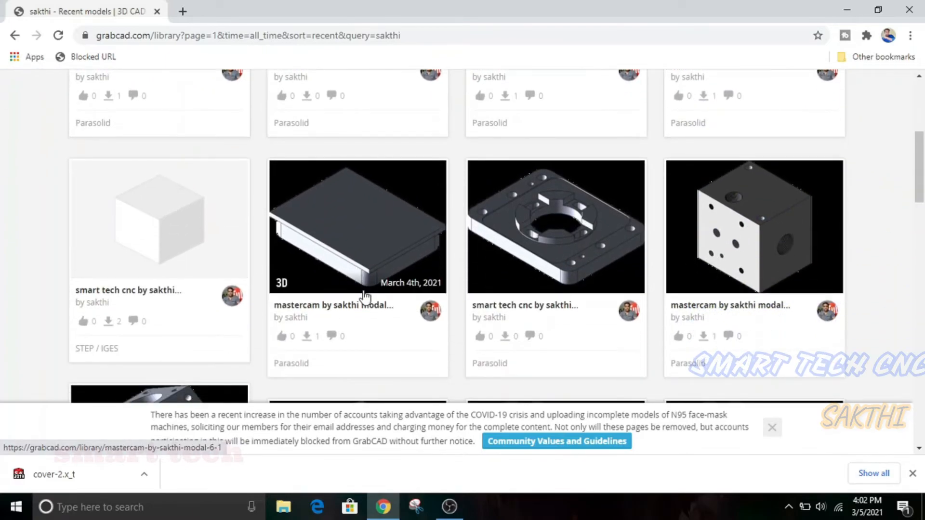
pyautogui.scroll(-2, 362, 296)
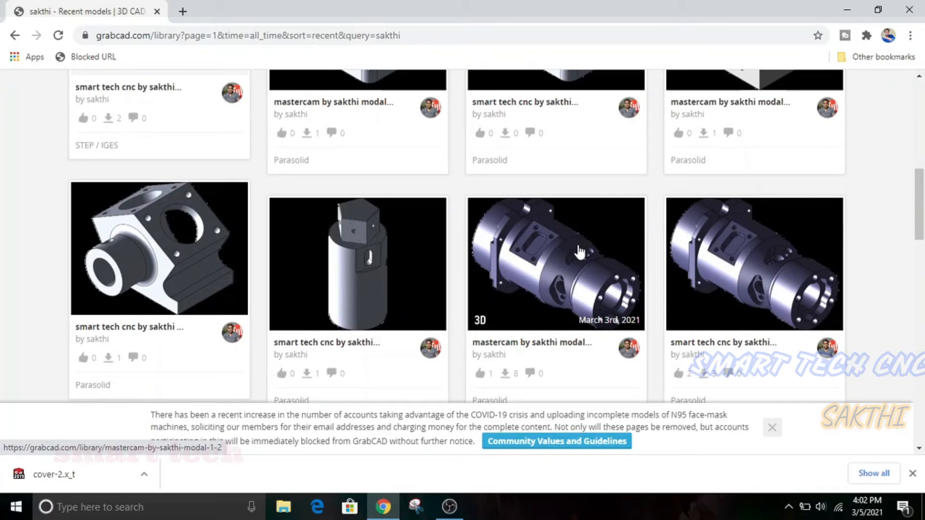
pyautogui.scroll(4, 569, 271)
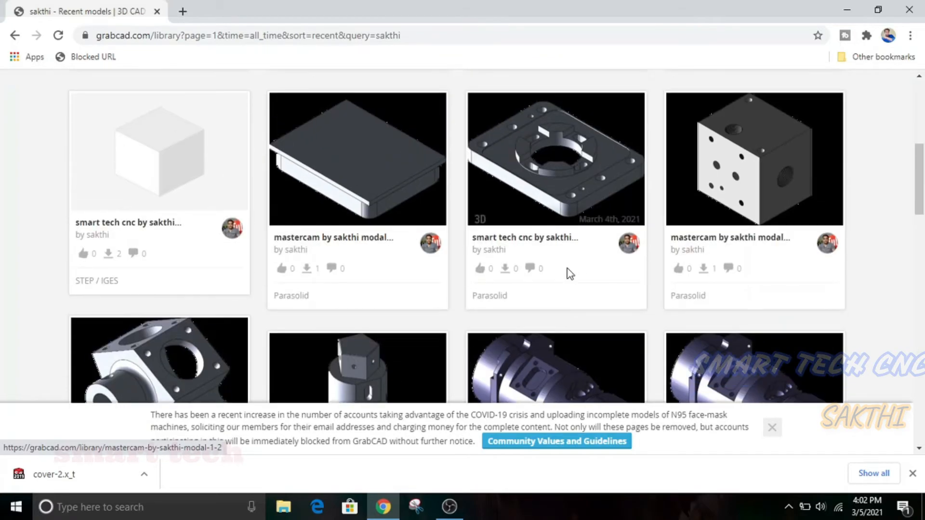
pyautogui.scroll(6, 567, 266)
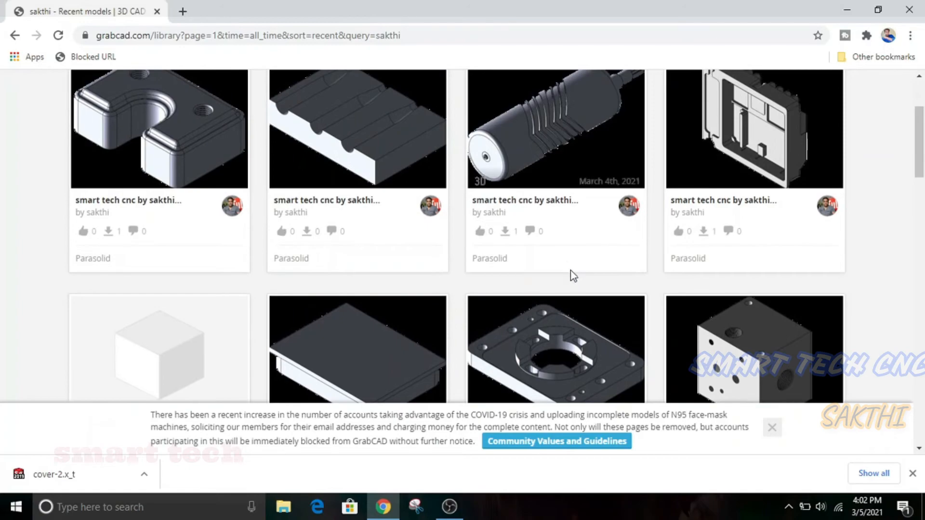